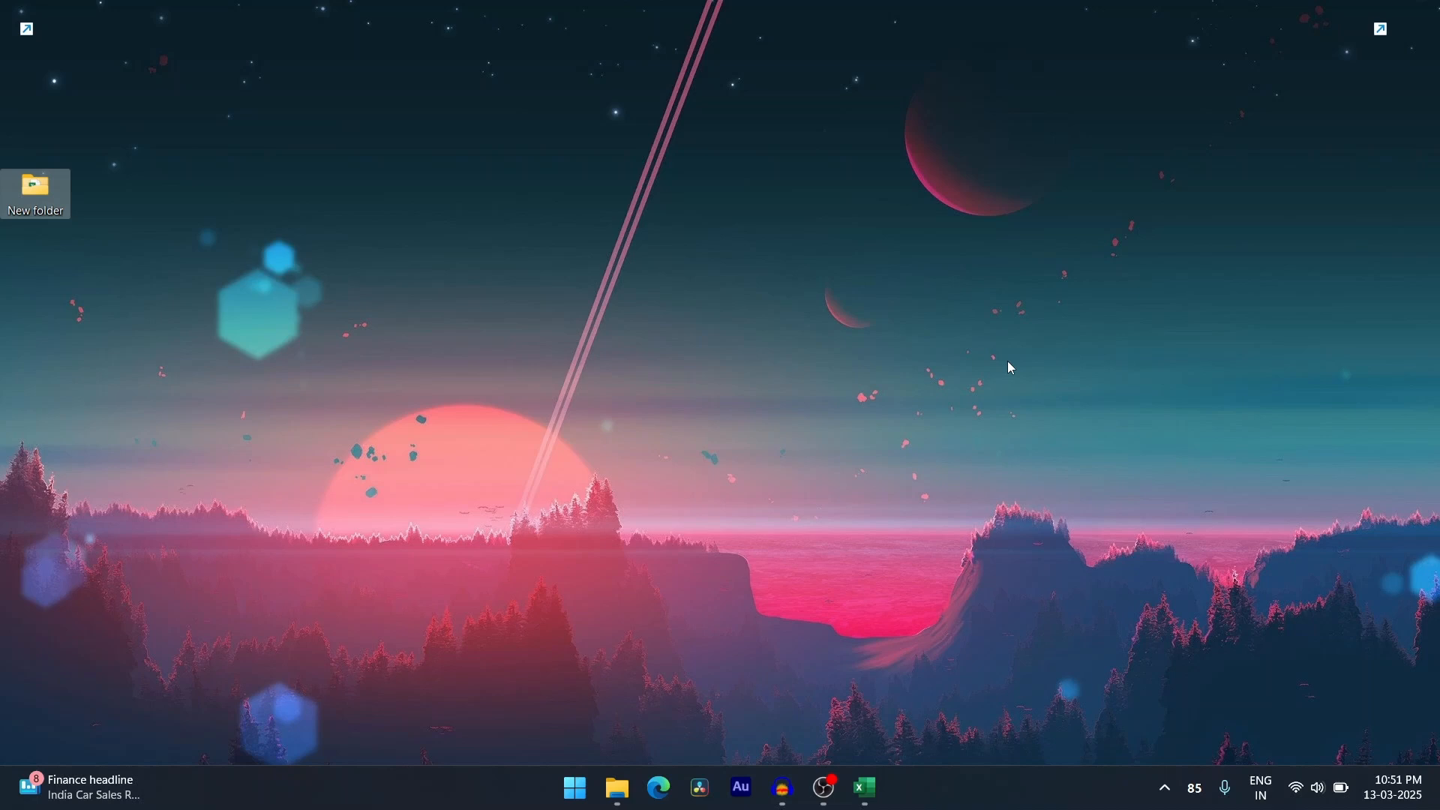
Step: Open the Ecc folder inside New folder on the desktop and open its 01 OR 02 workbook
double_click(15, 208)
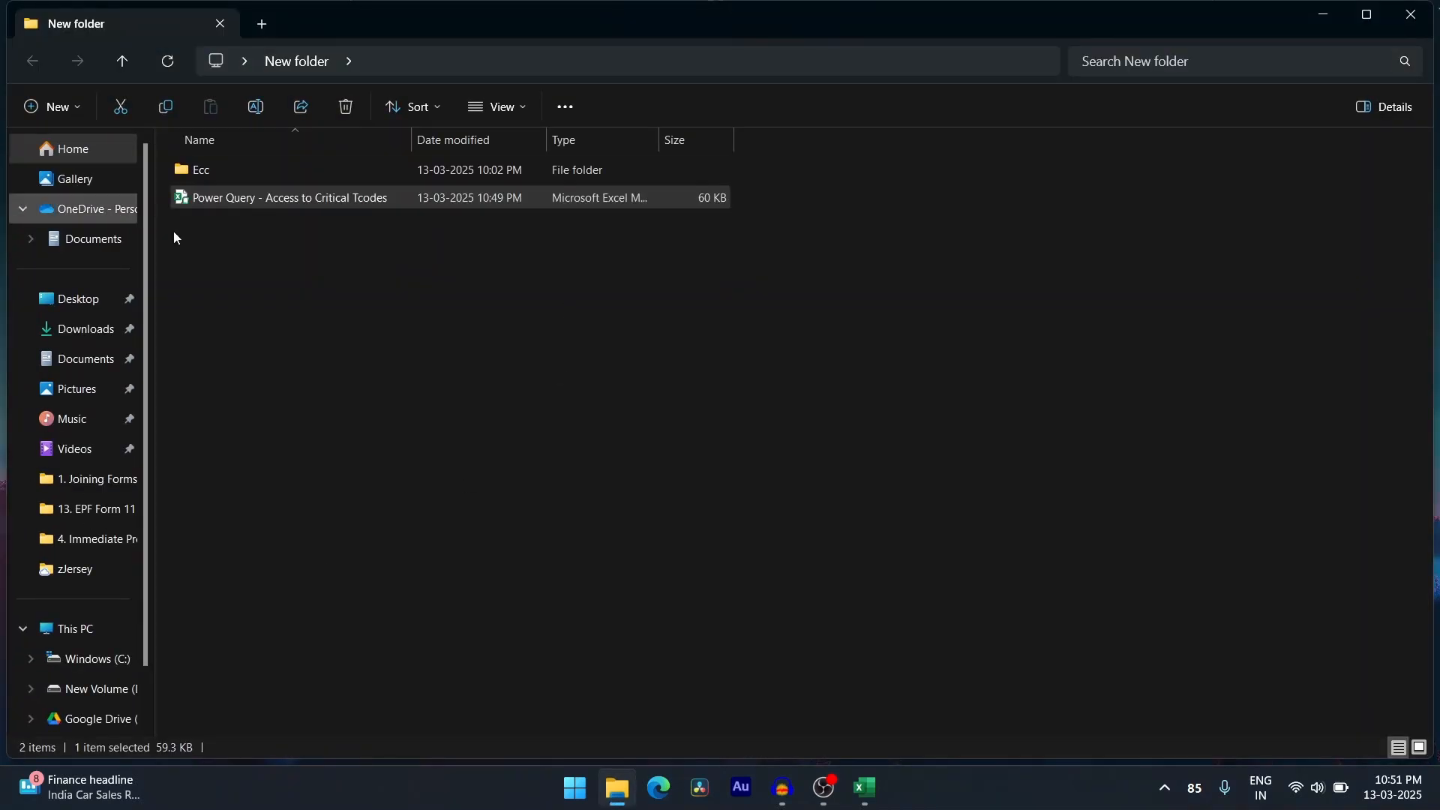
double_click(195, 174)
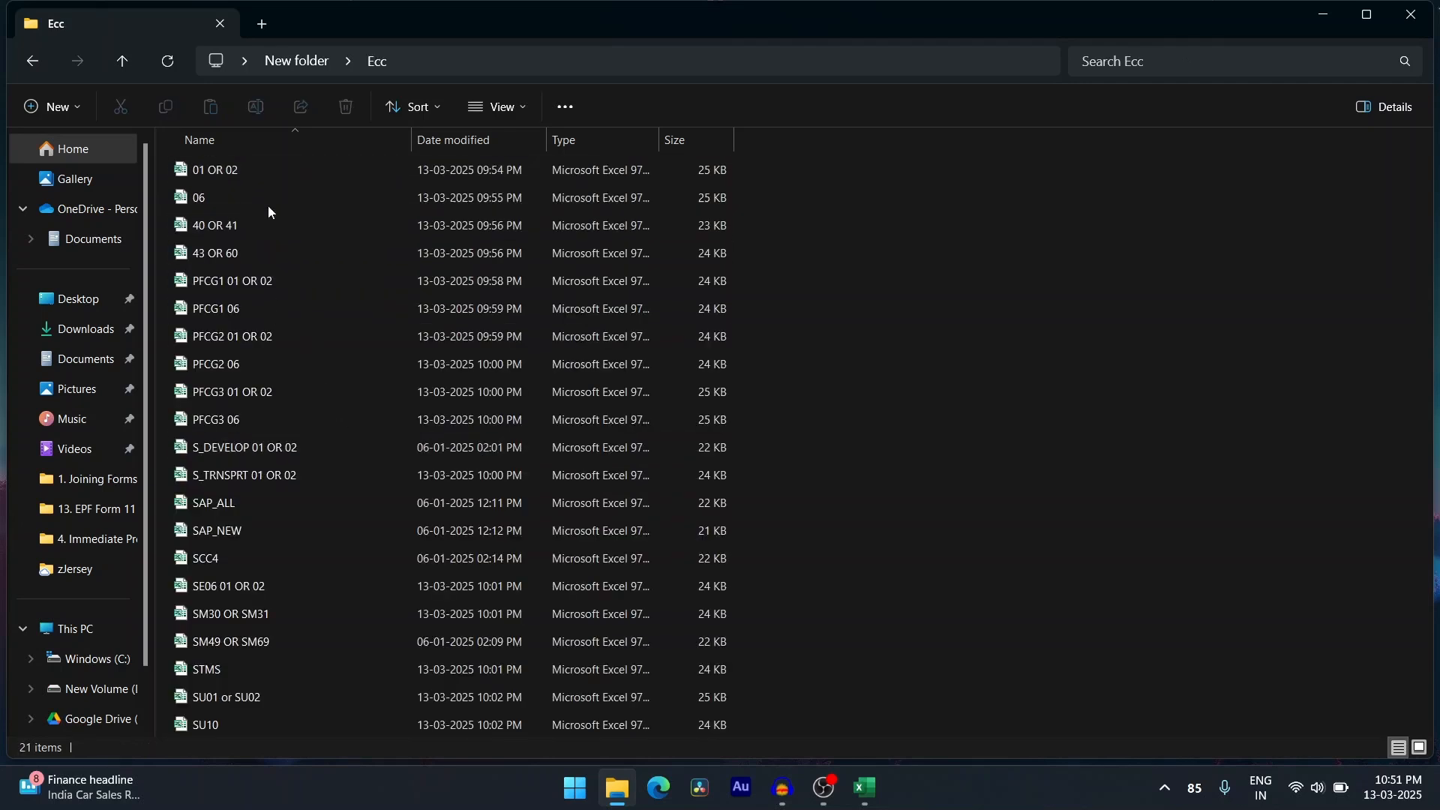
click(277, 284)
key(ctrl+a)
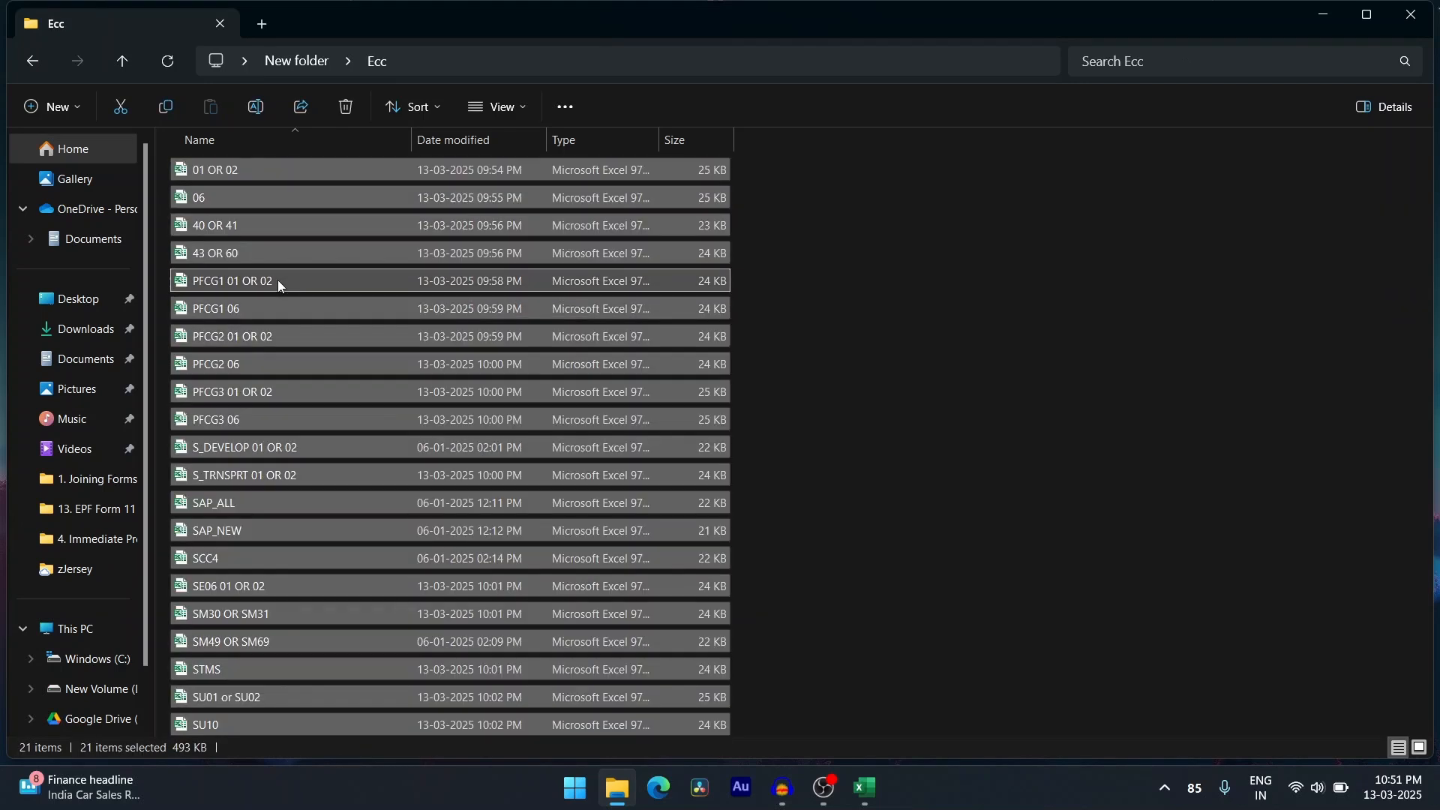
click(967, 347)
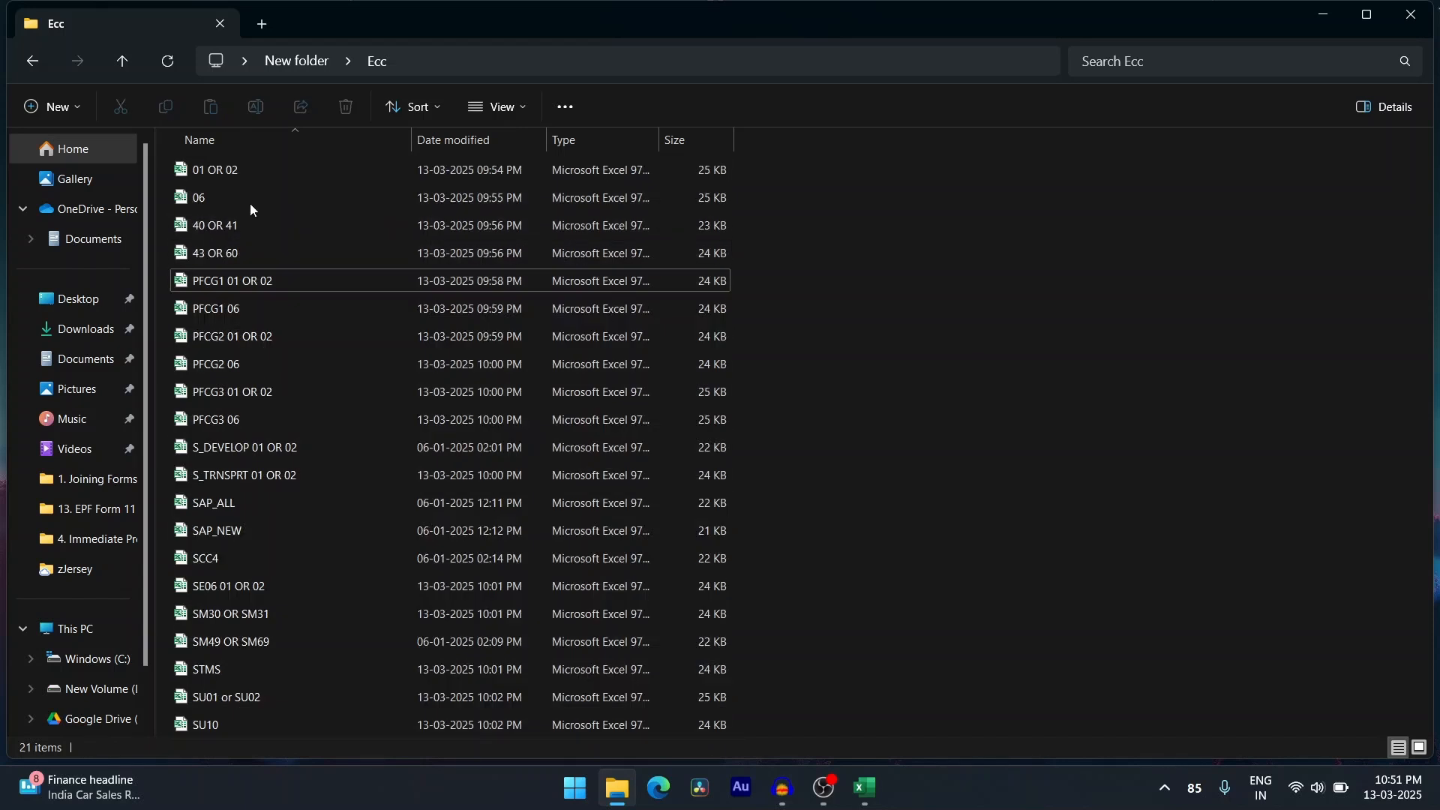
double_click(239, 171)
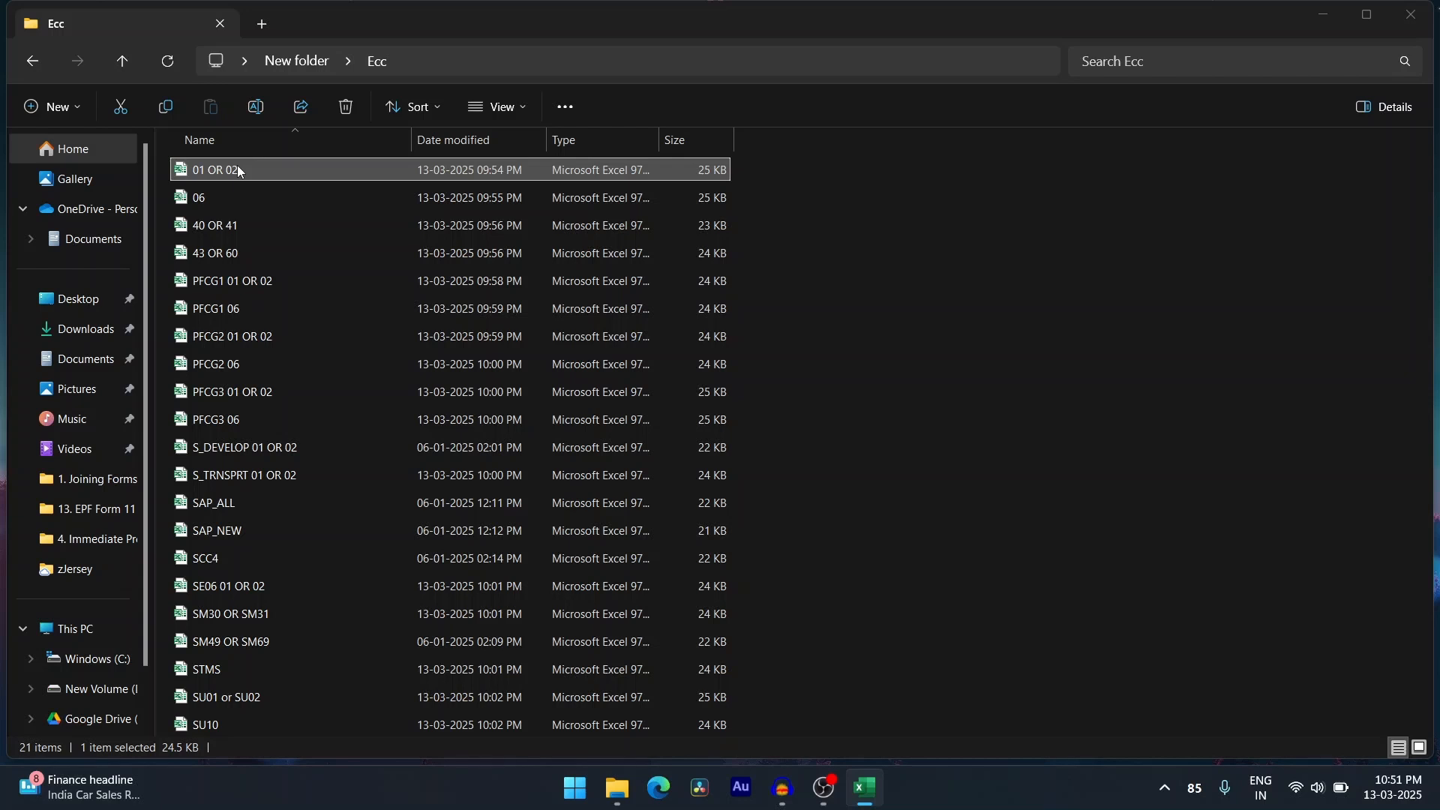
double_click(228, 174)
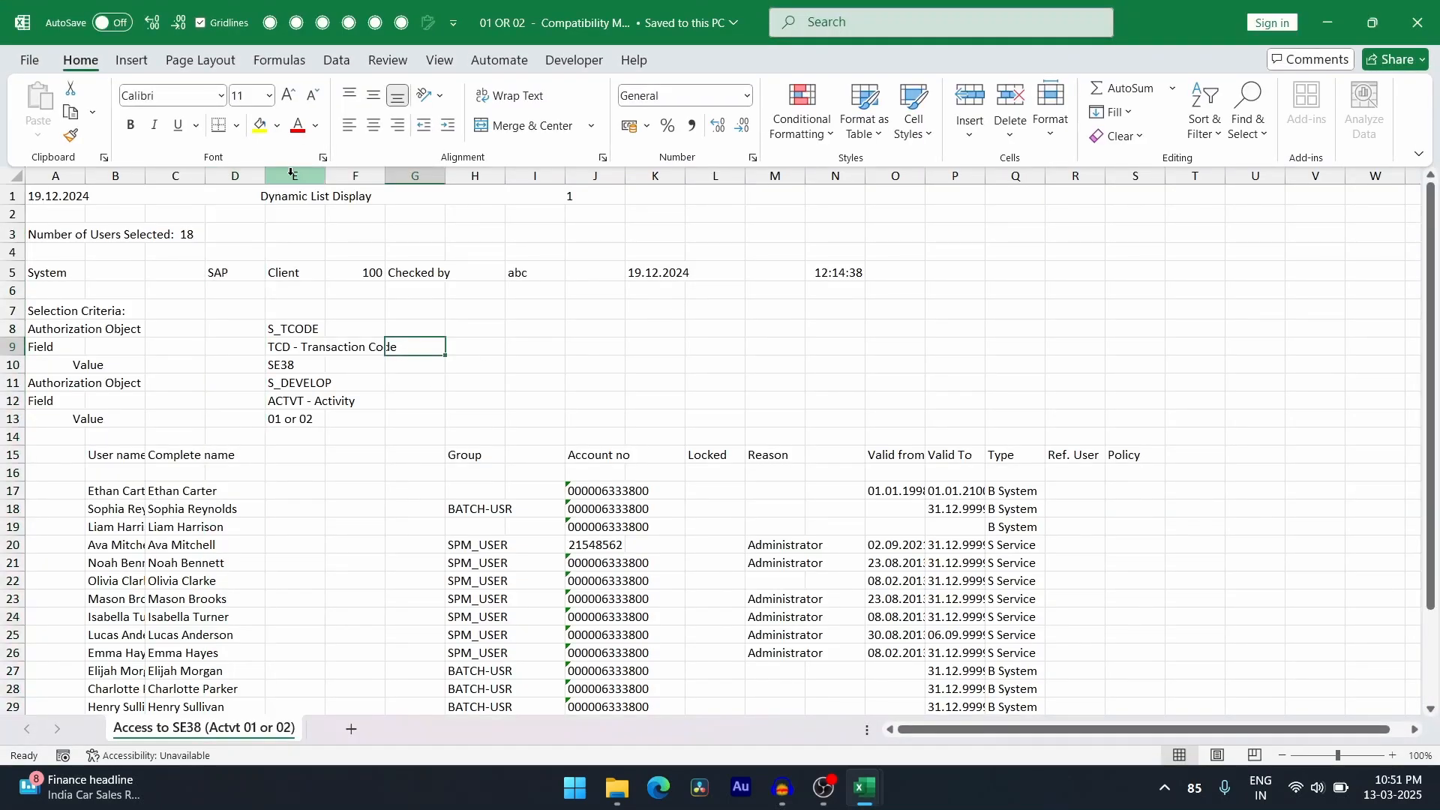
Step: Examine the report's header rows, the user name list, and the transaction code, authorization object and activity values in the selection criteria
click(5, 473)
click(528, 176)
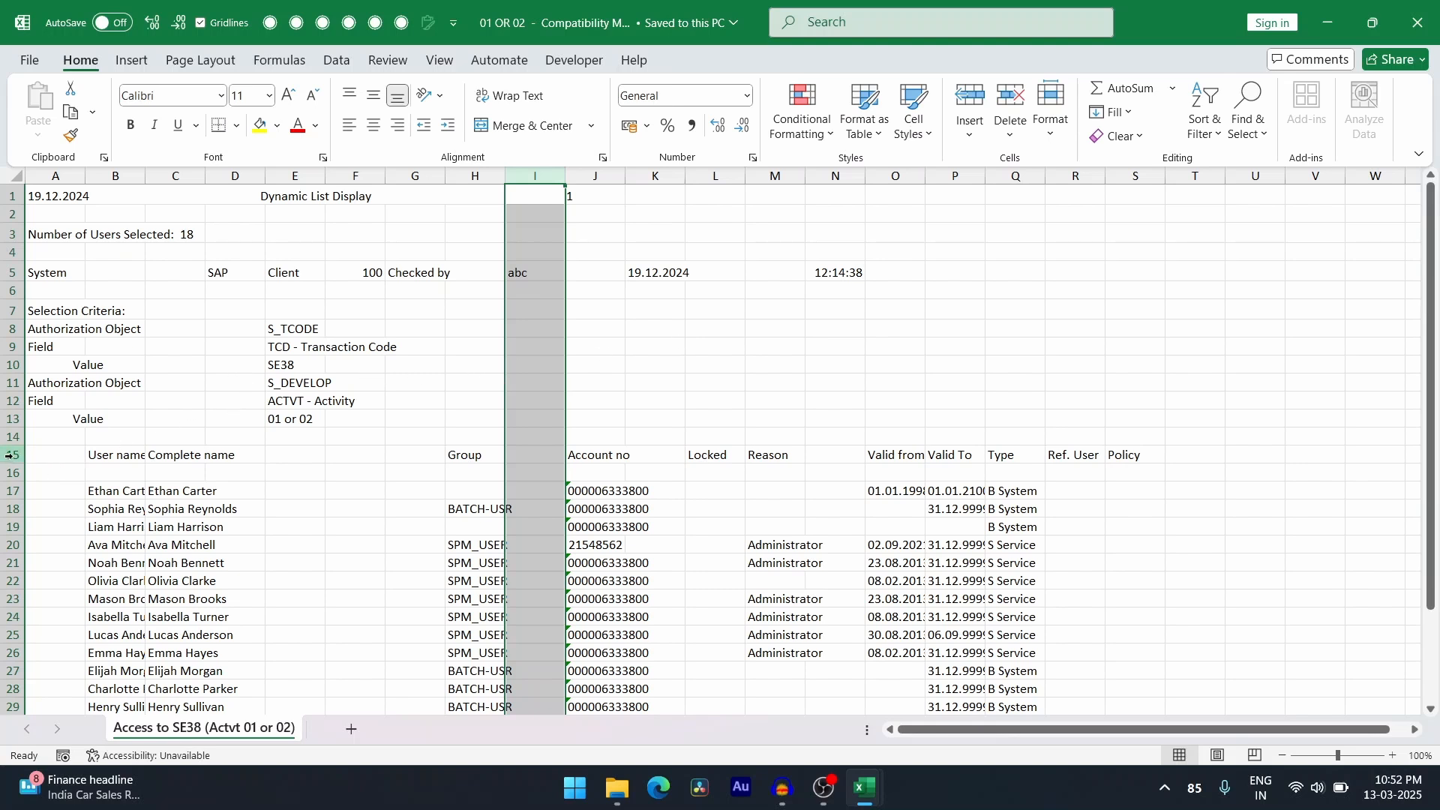
click(9, 454)
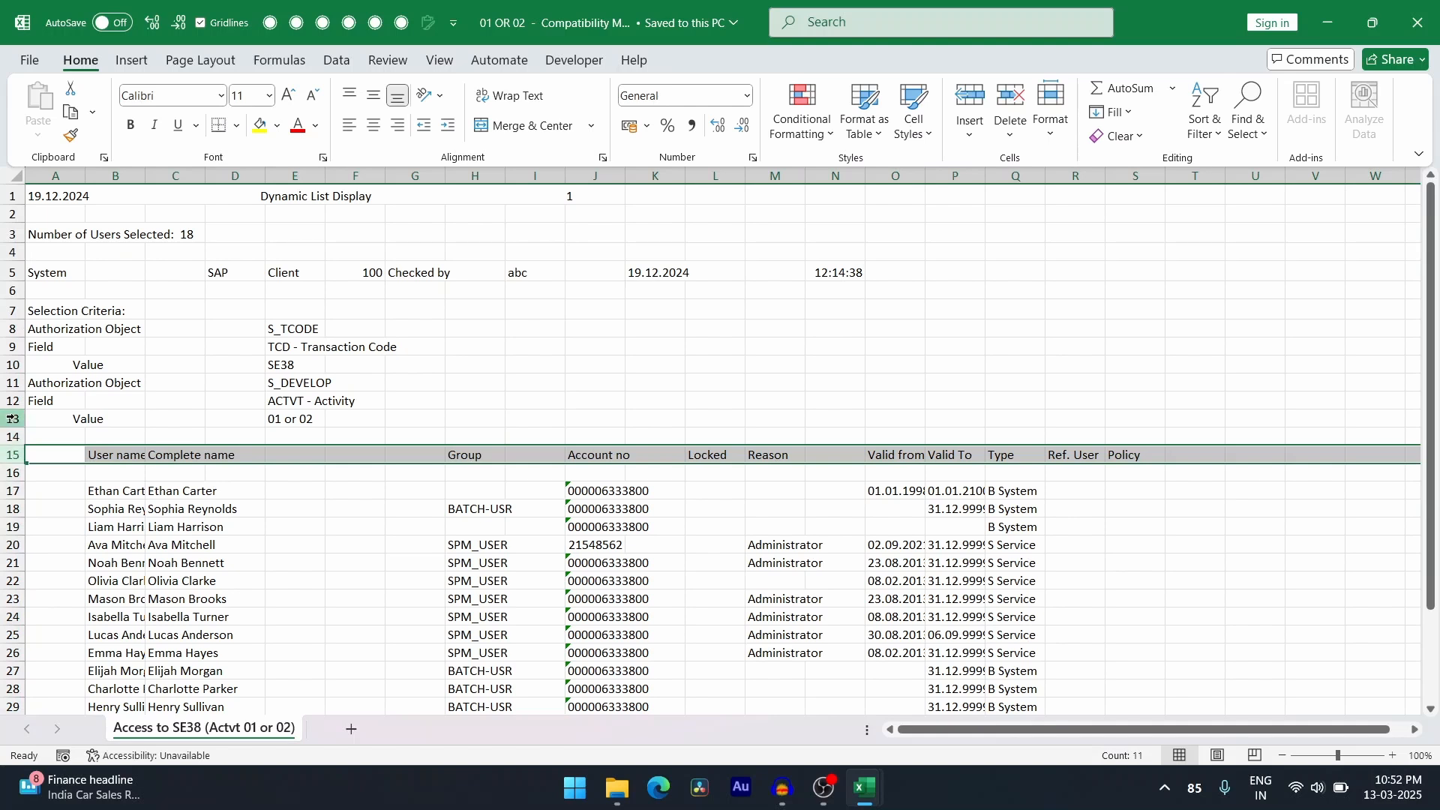
ctrl+click(12, 418)
ctrl+click(3, 197)
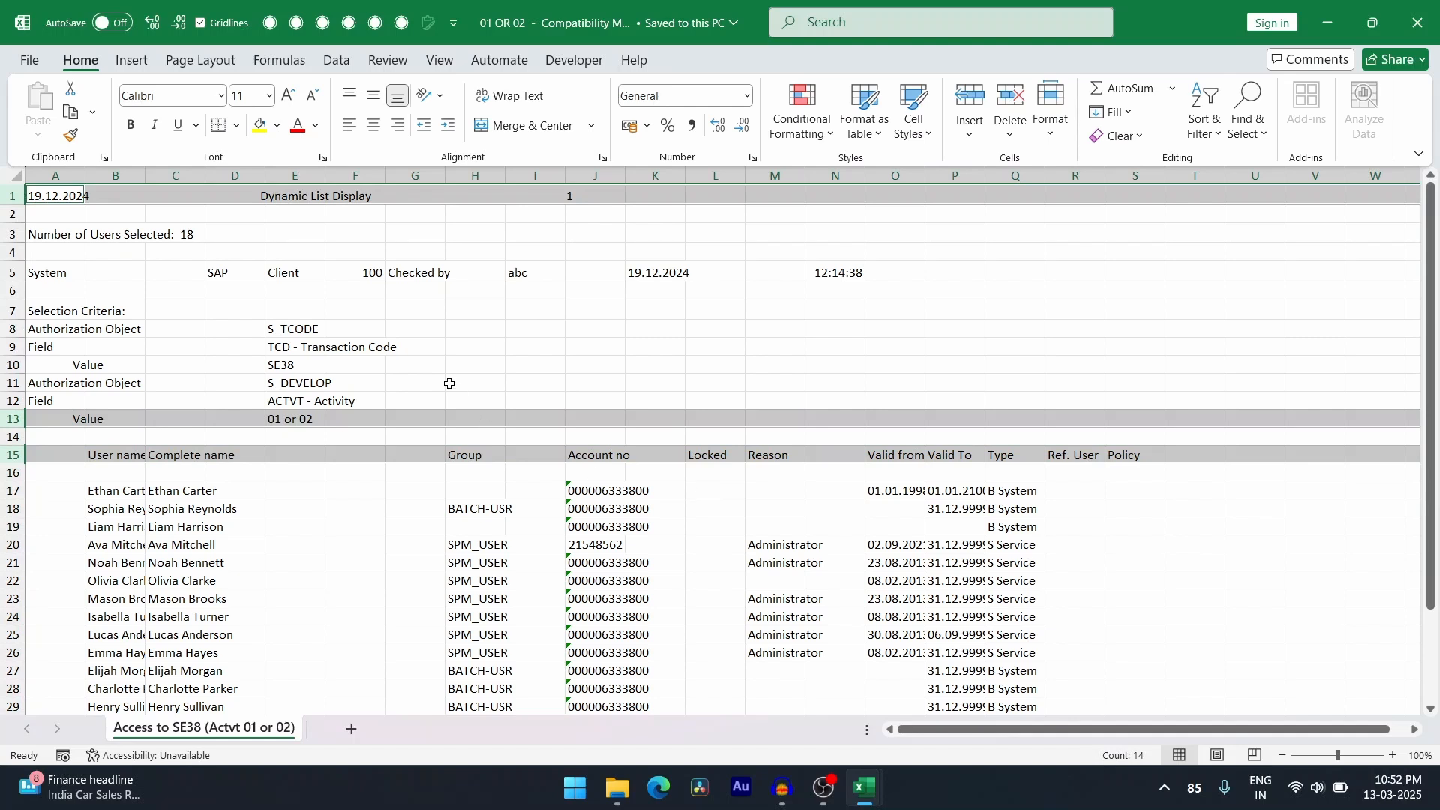
click(125, 493)
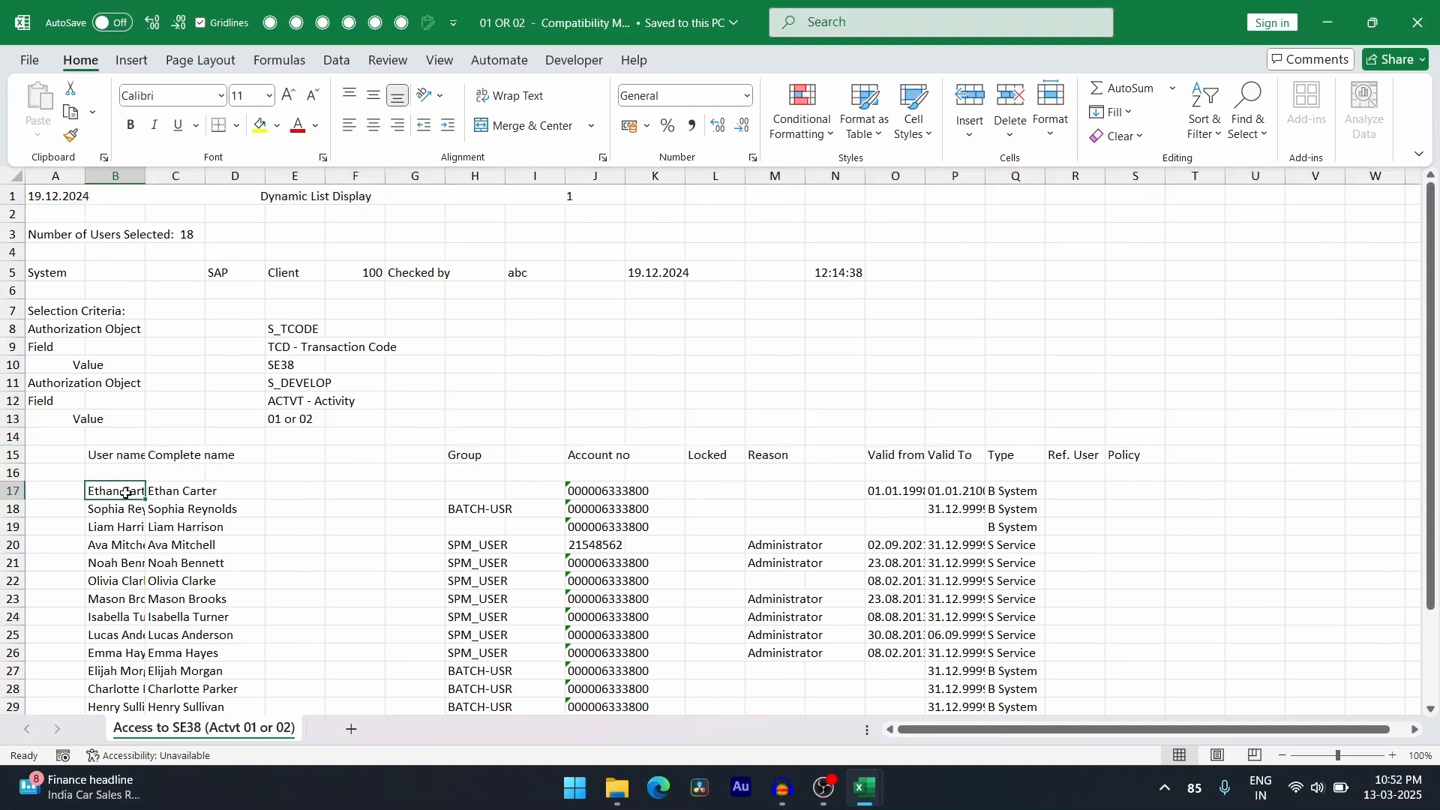
click(280, 369)
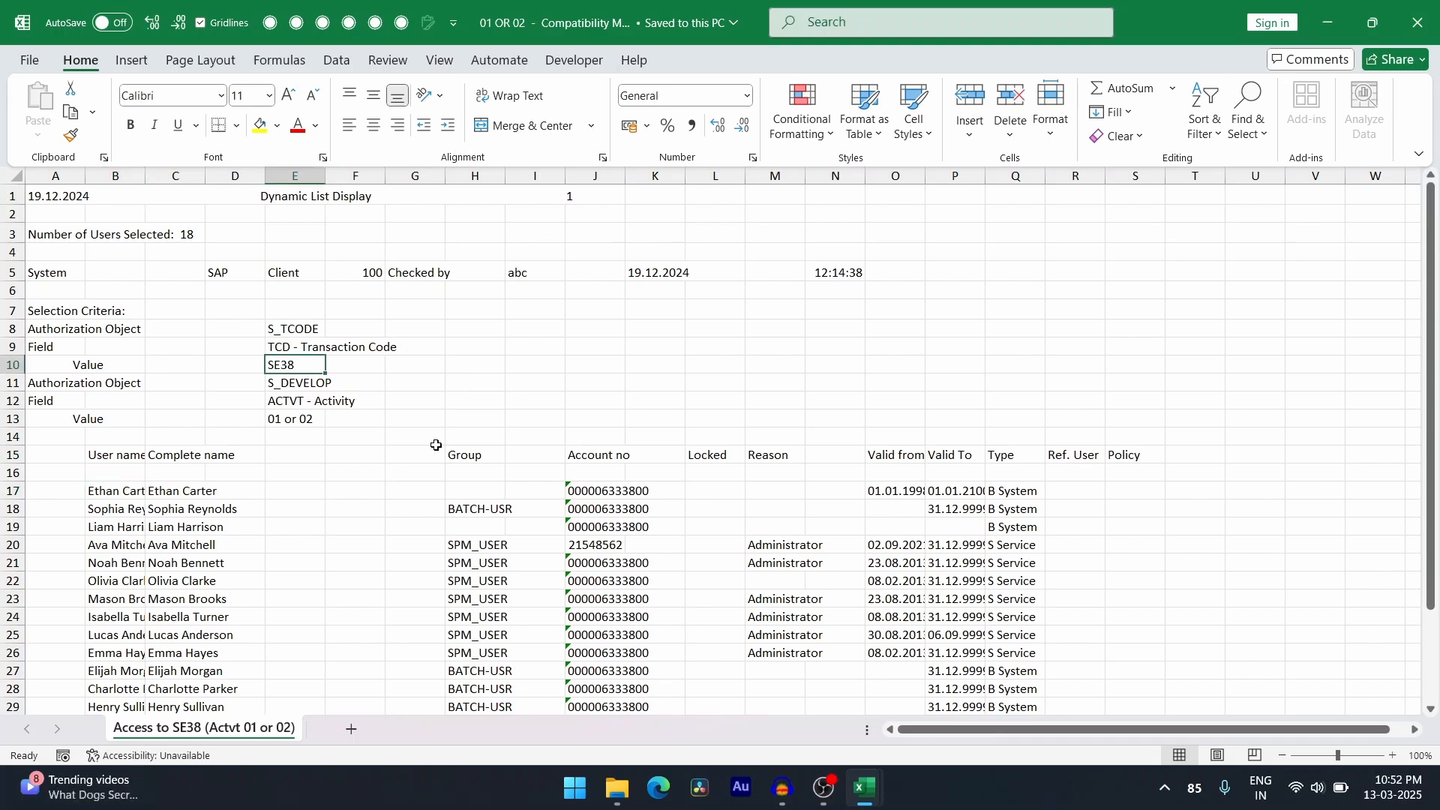
click(296, 386)
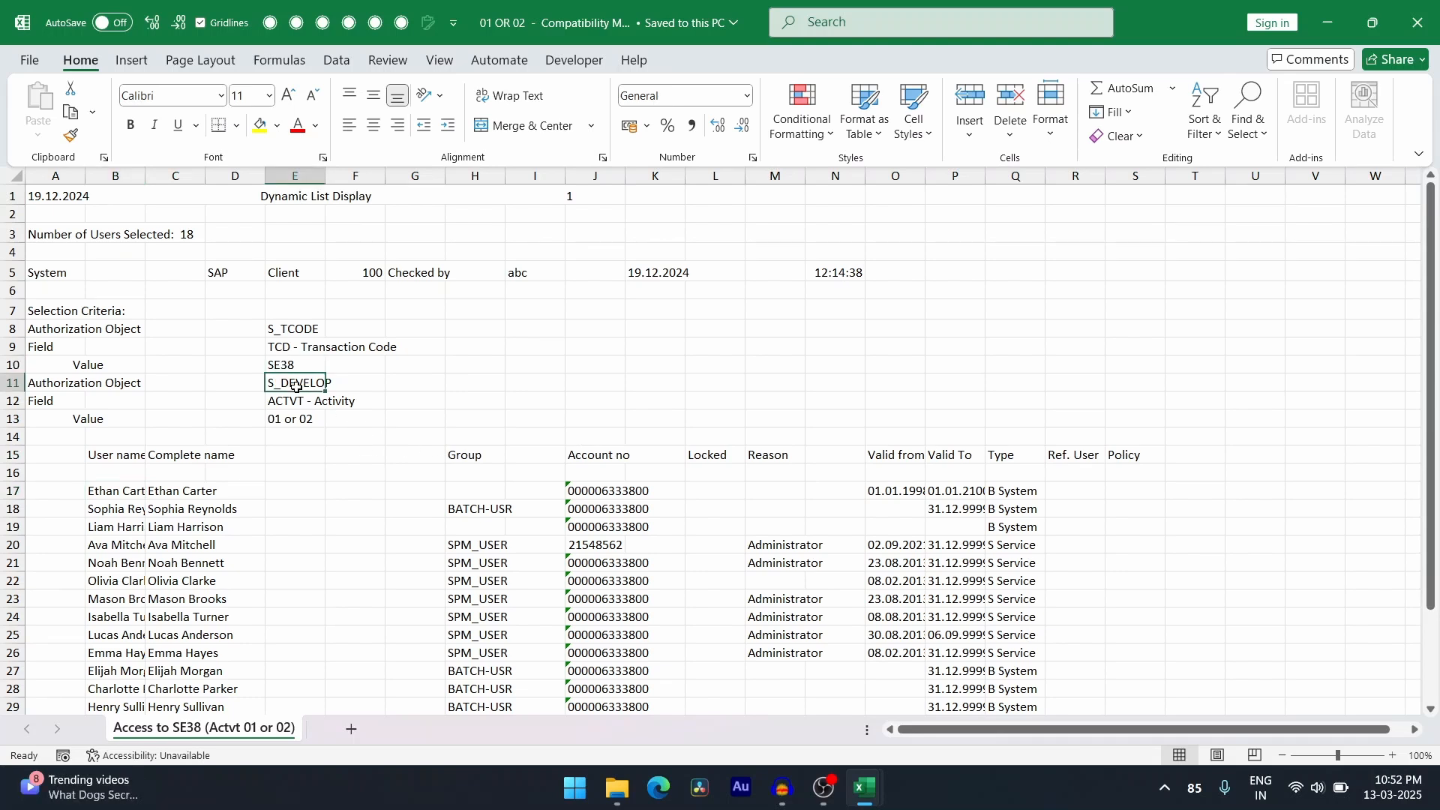
click(284, 425)
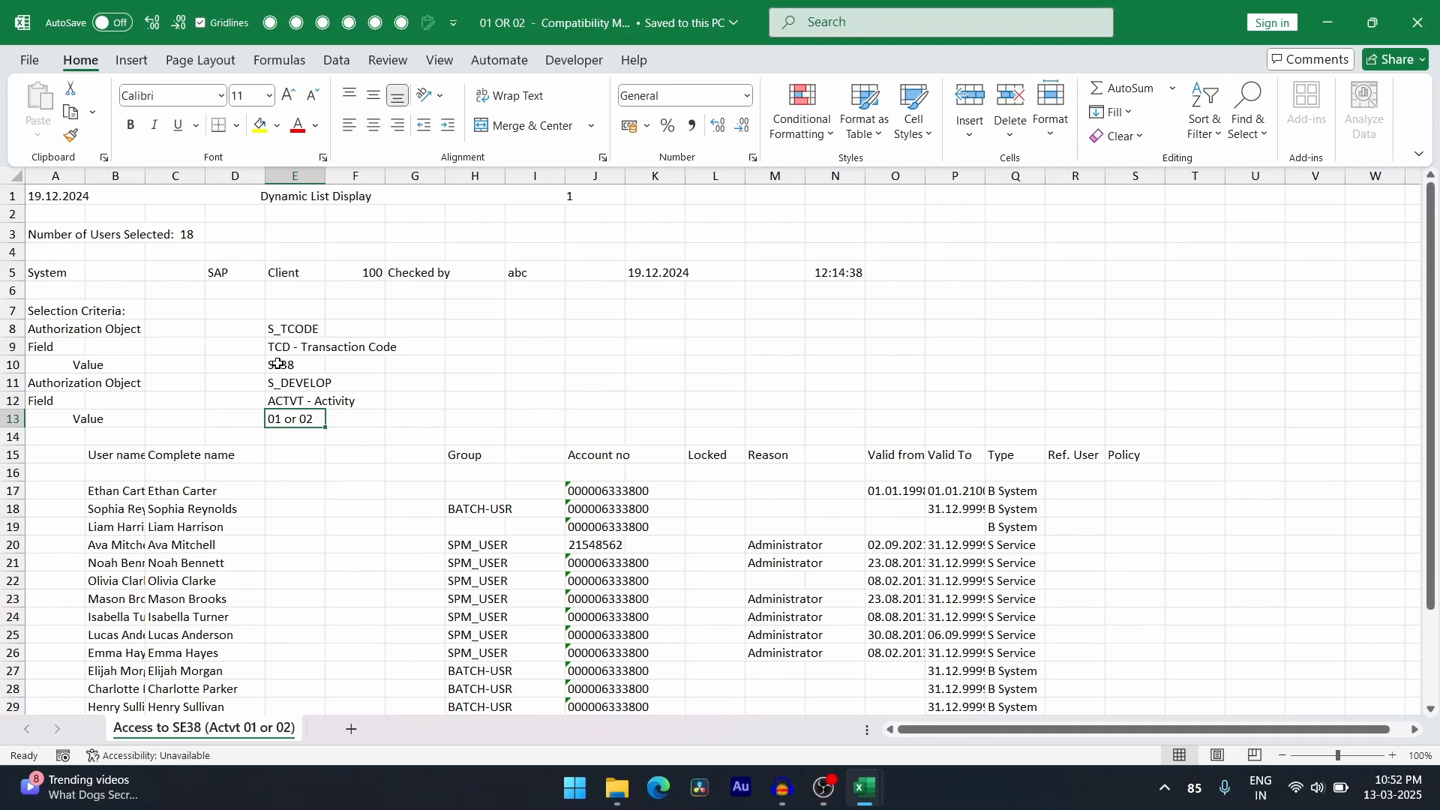
Step: Autofit the User name column B and review the first user entry and the selection criteria values in column E
double_click(147, 176)
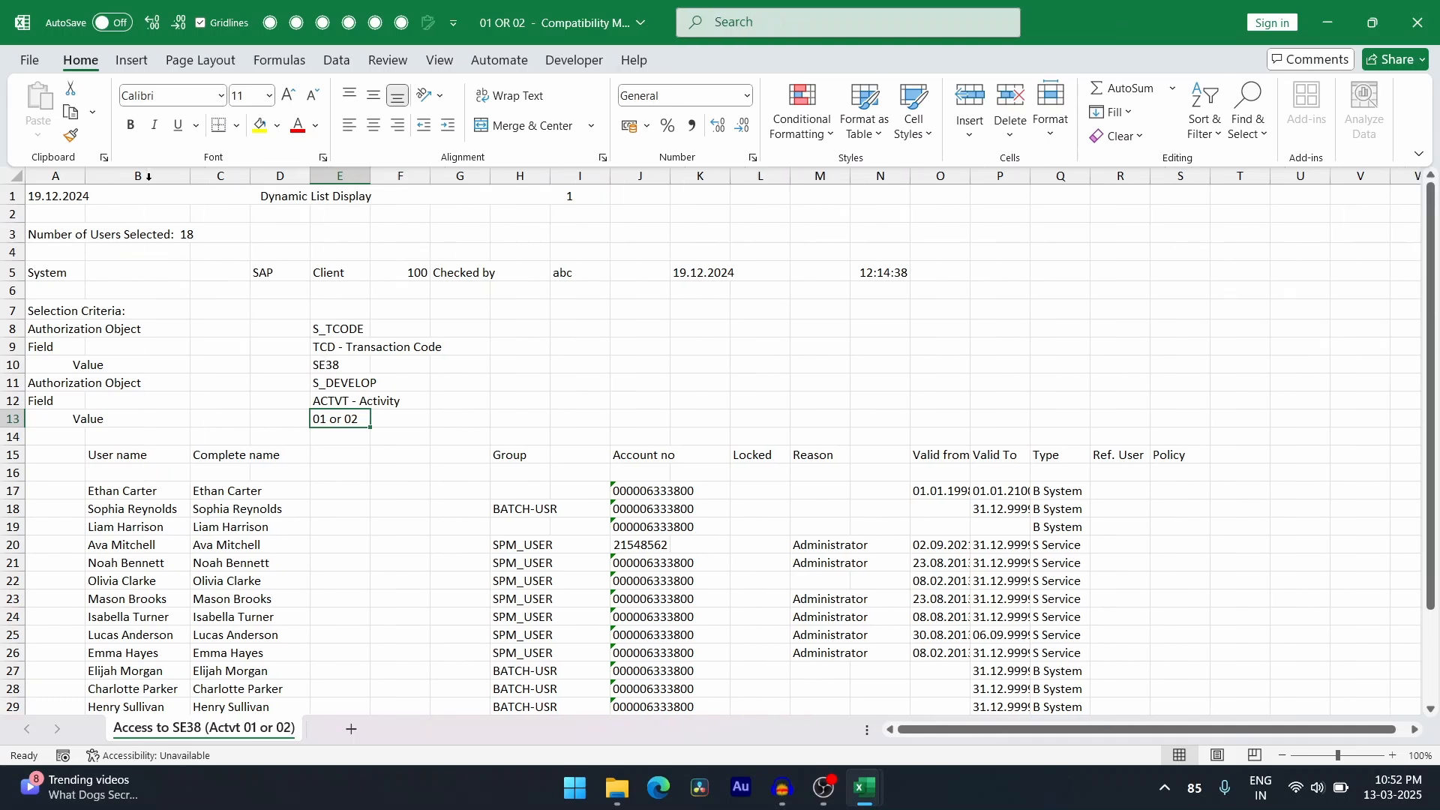
click(158, 489)
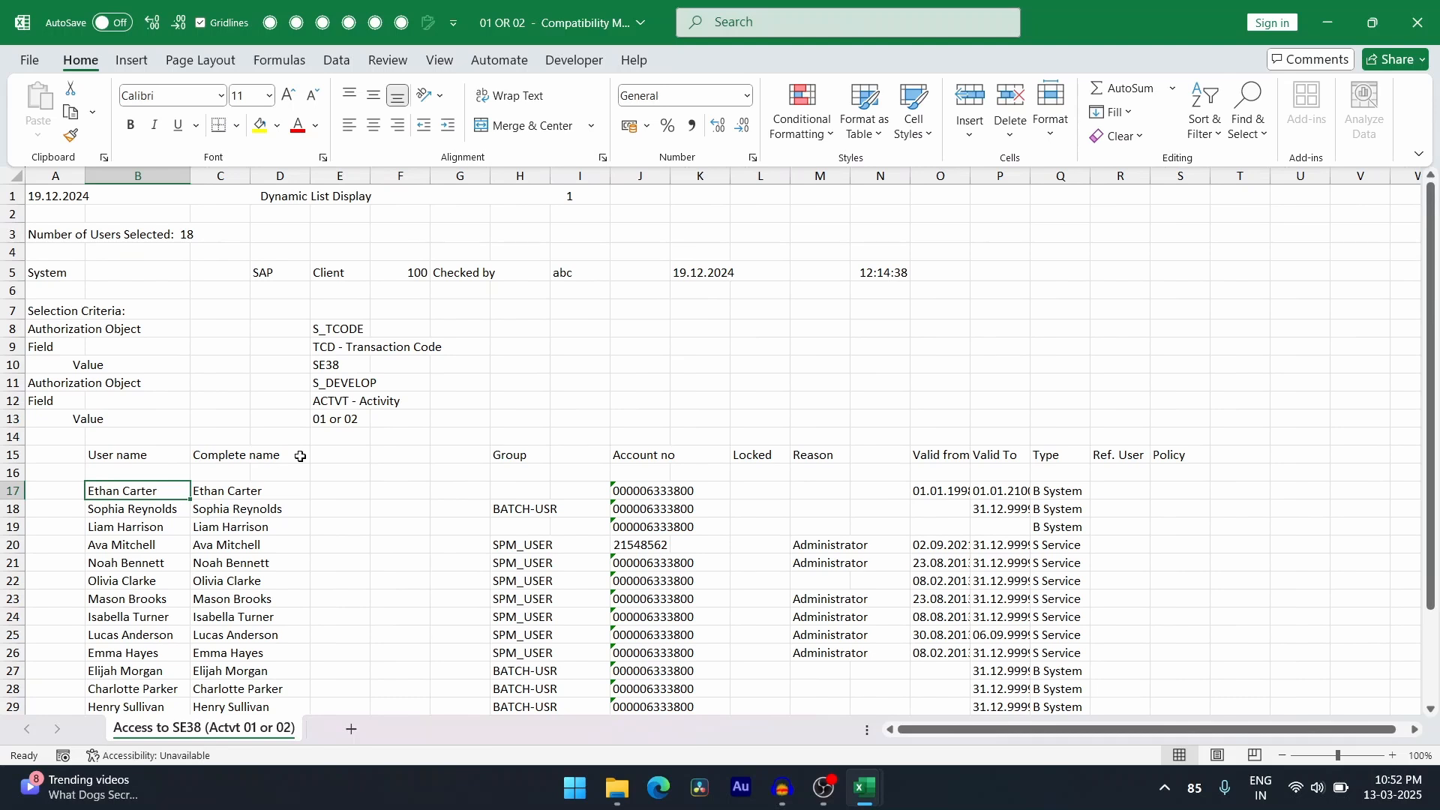
click(349, 367)
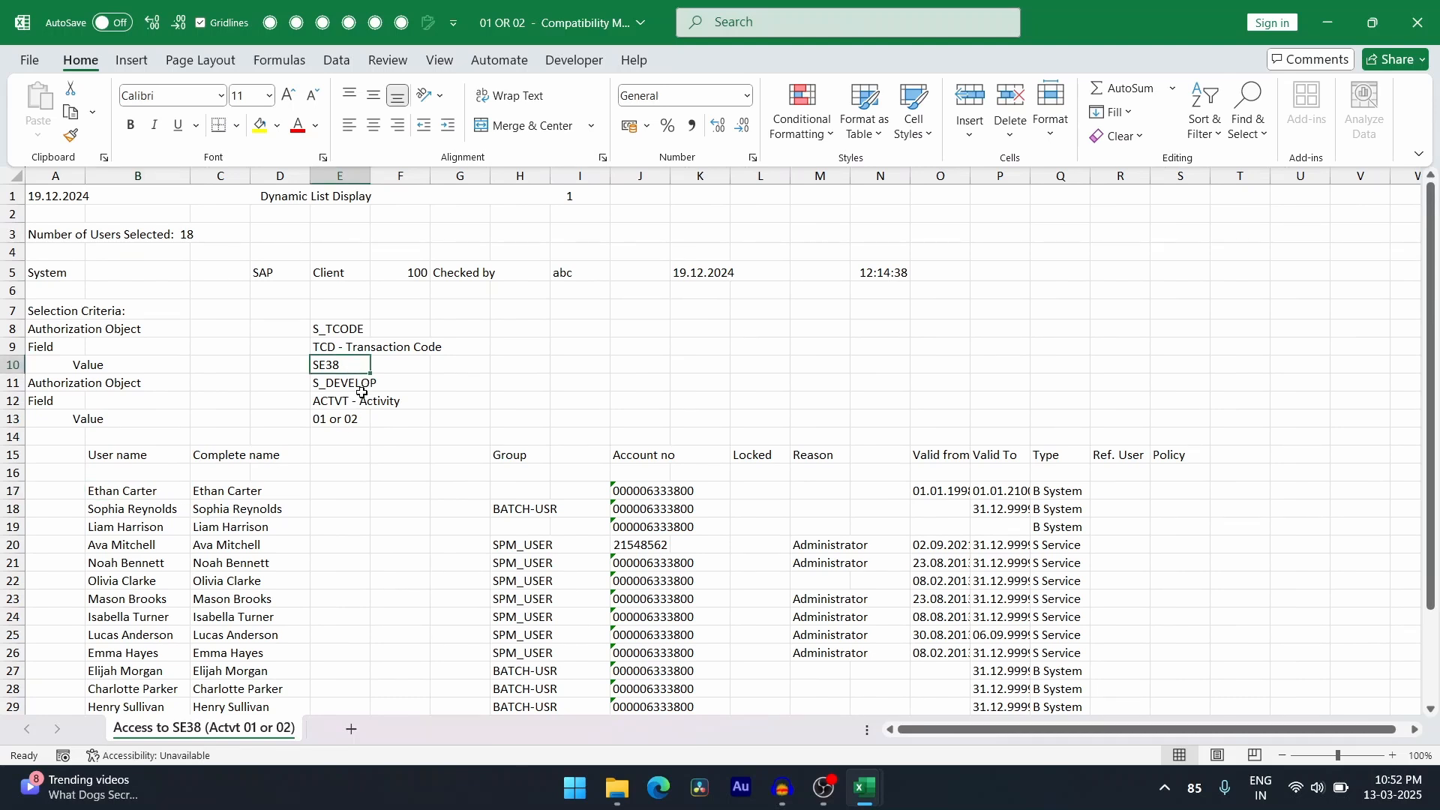
click(361, 390)
click(349, 420)
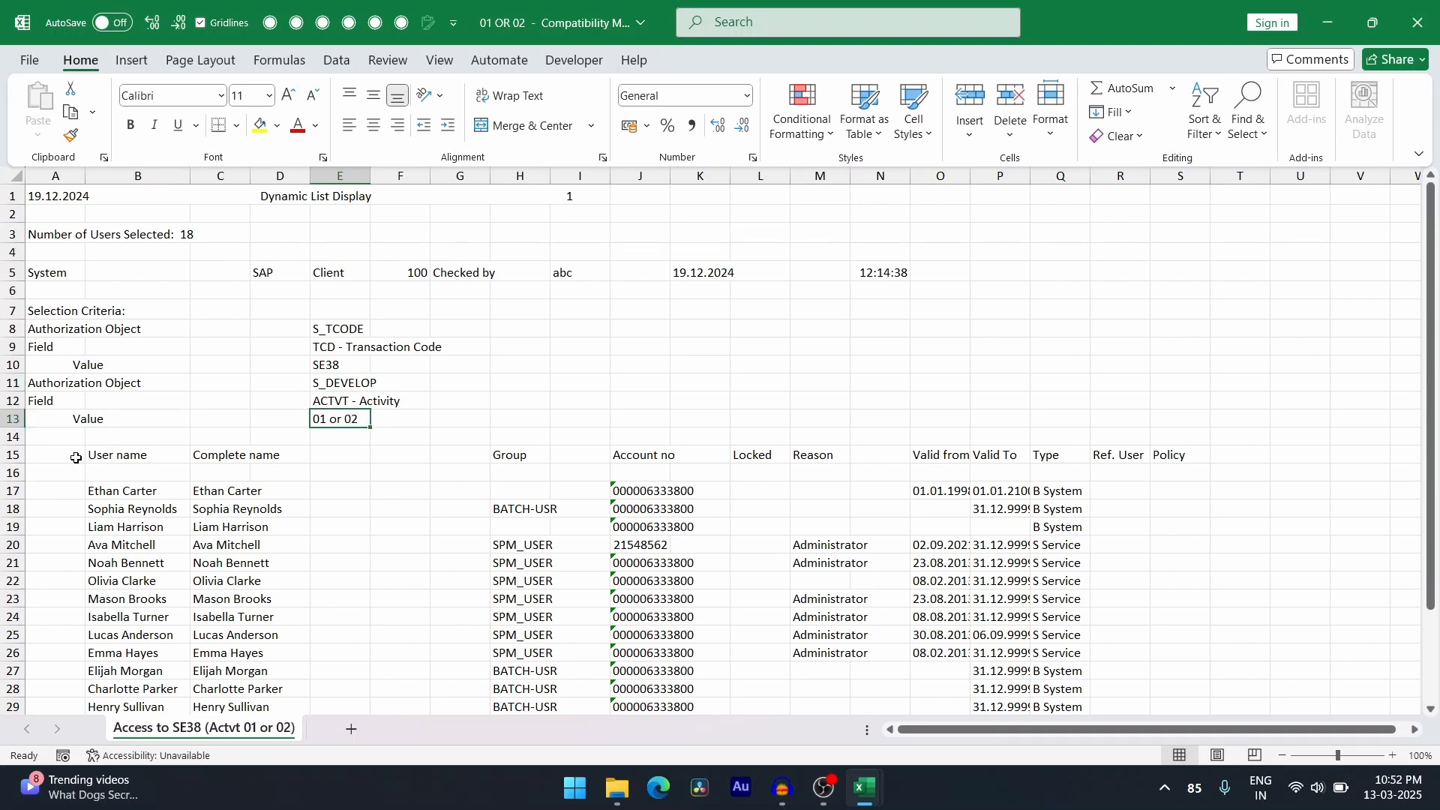
Step: Check the header rows above the table and the full user list, and close the 01 OR 02 workbook with its changes saved
click(10, 418)
click(9, 196)
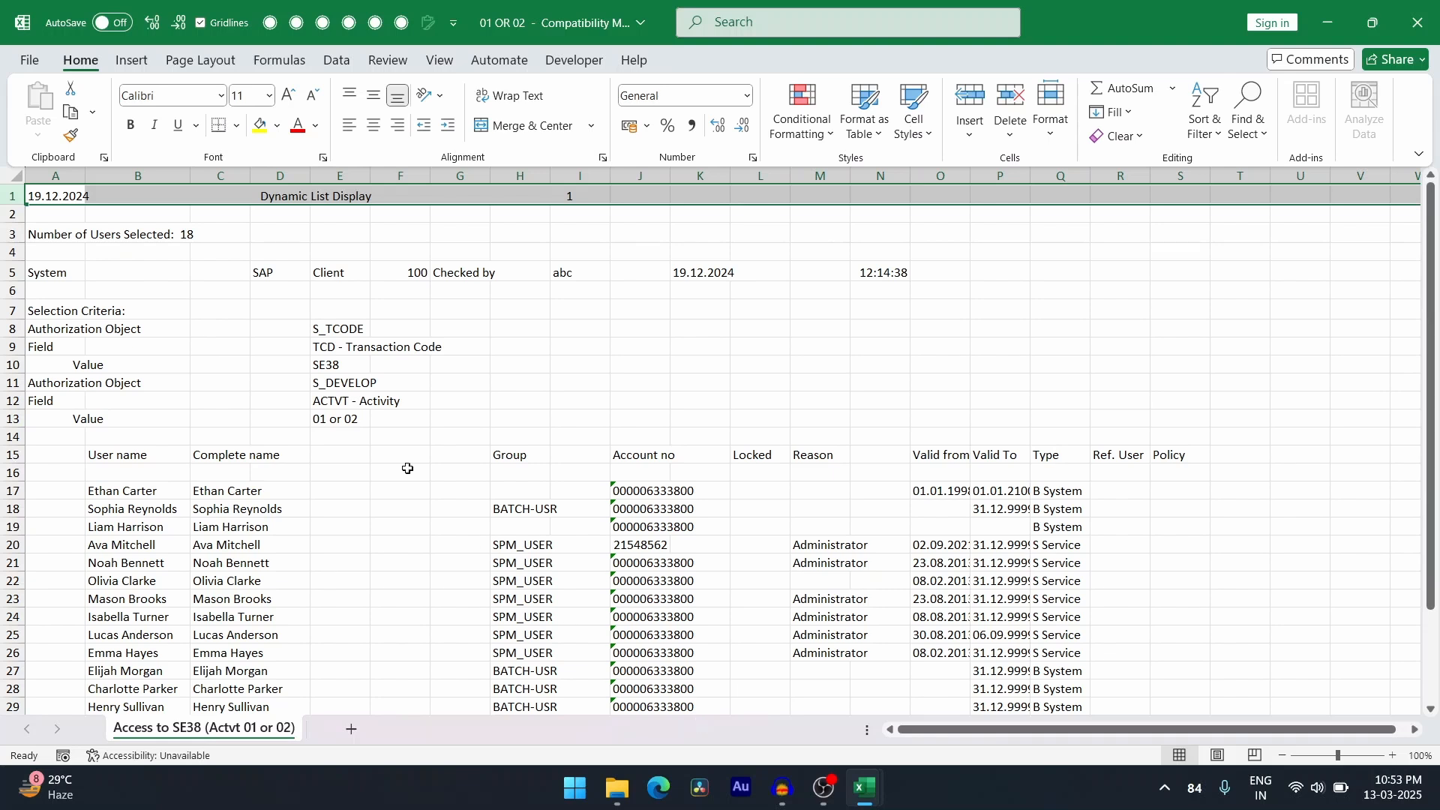
click(177, 291)
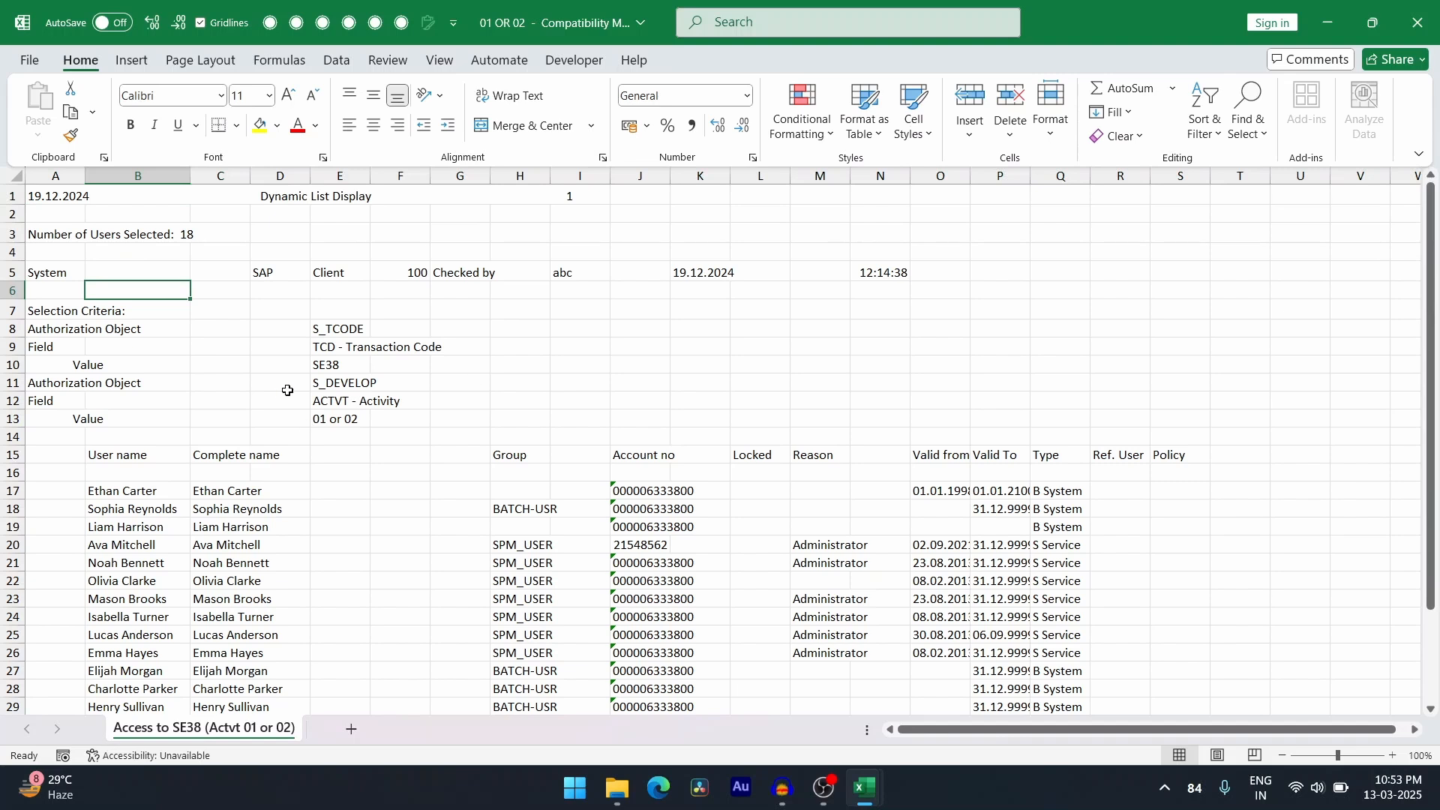
scroll(299, 405, down, 2)
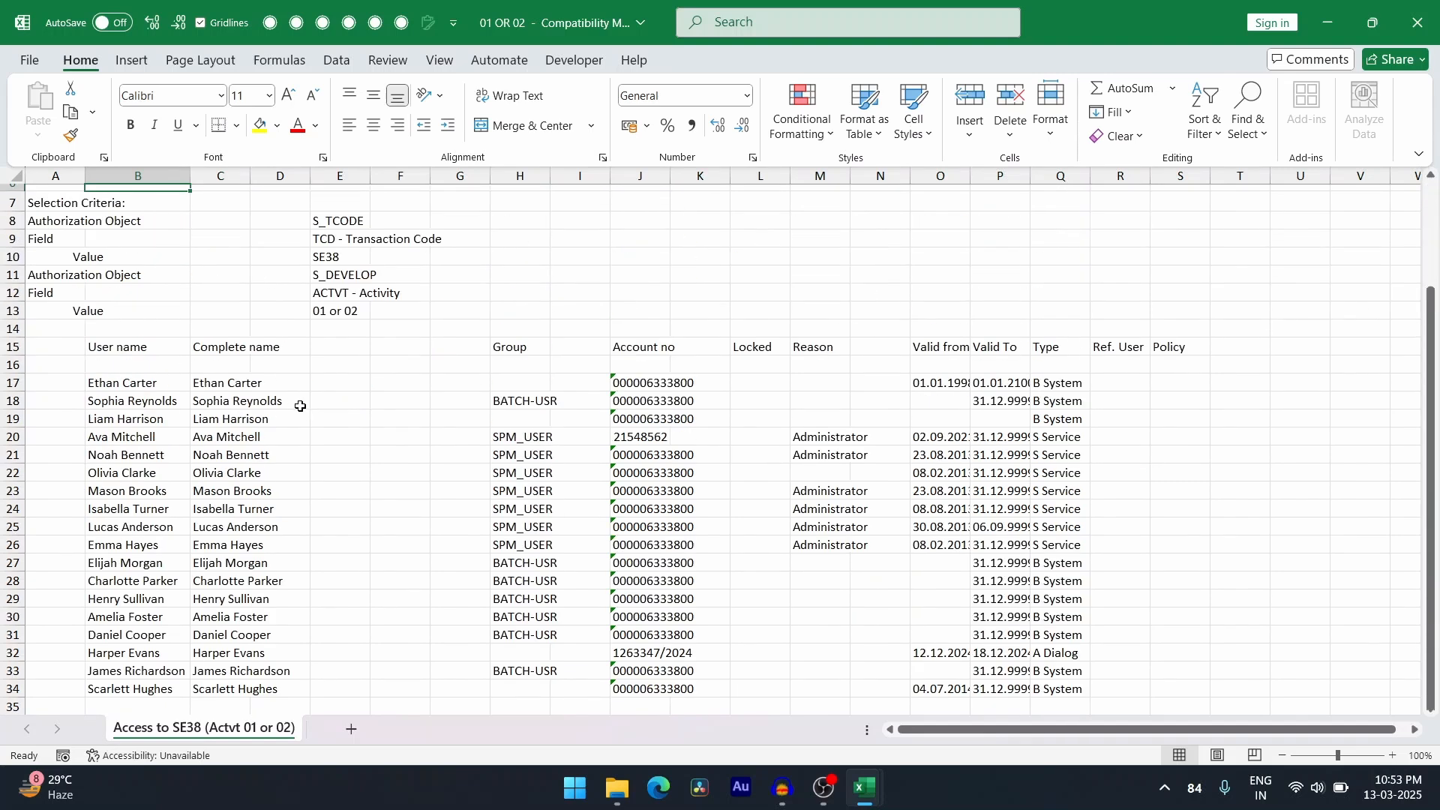
click(1413, 25)
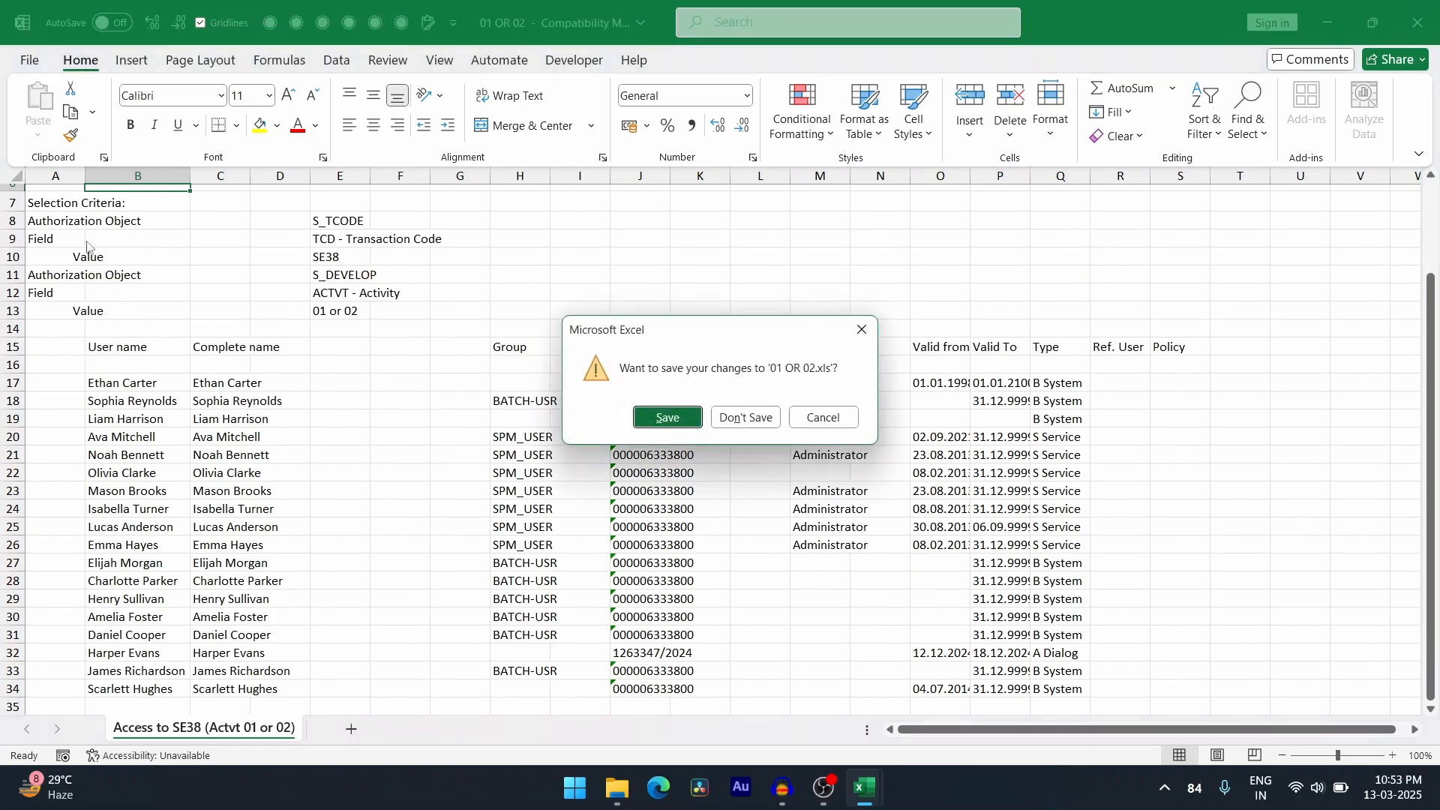
click(669, 420)
Step: Open the S_DEVELOP 01 OR 02 workbook from the Ecc folder, inspect its transaction code field and authorization object, and close it
key(alt+Tab)
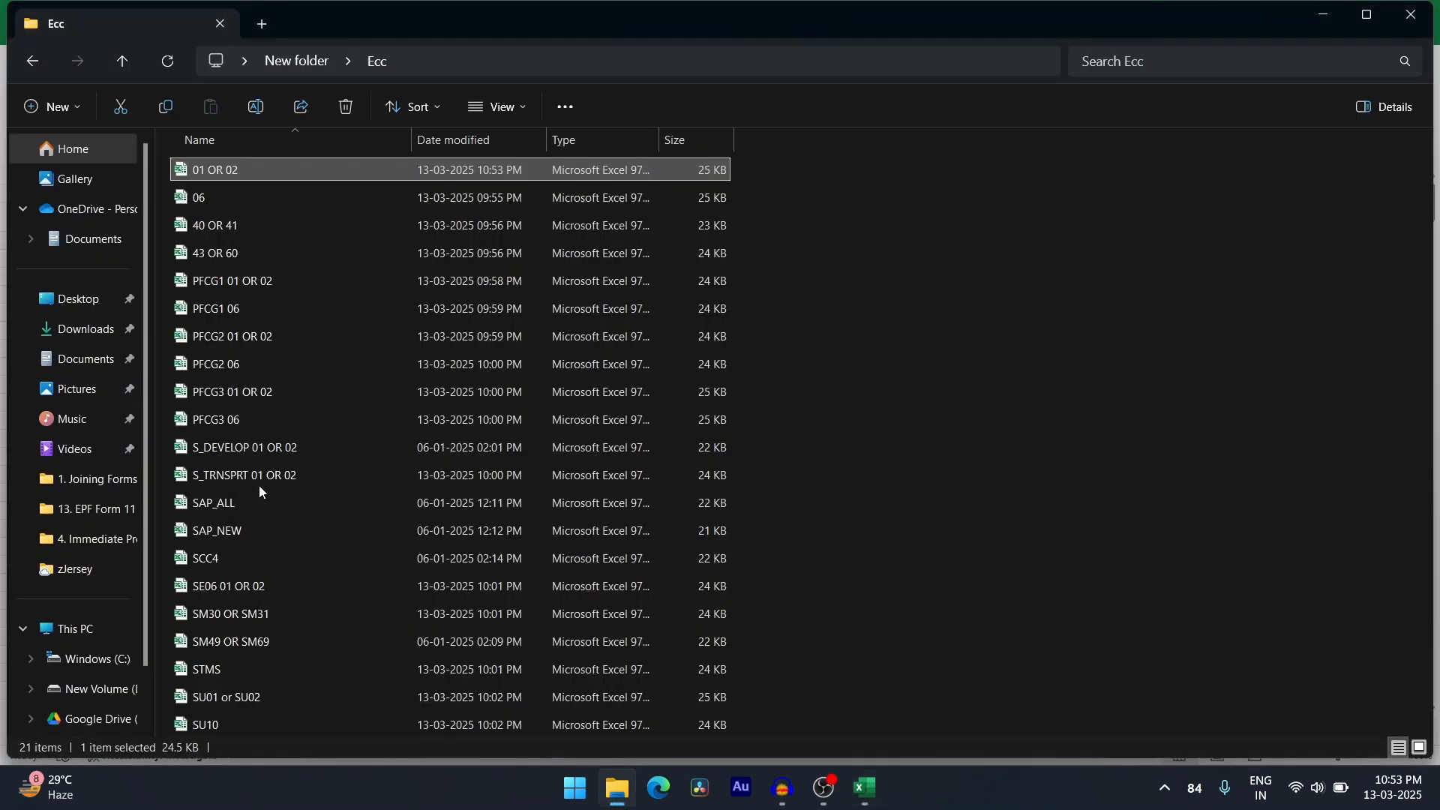
click(255, 448)
key(alt+Tab)
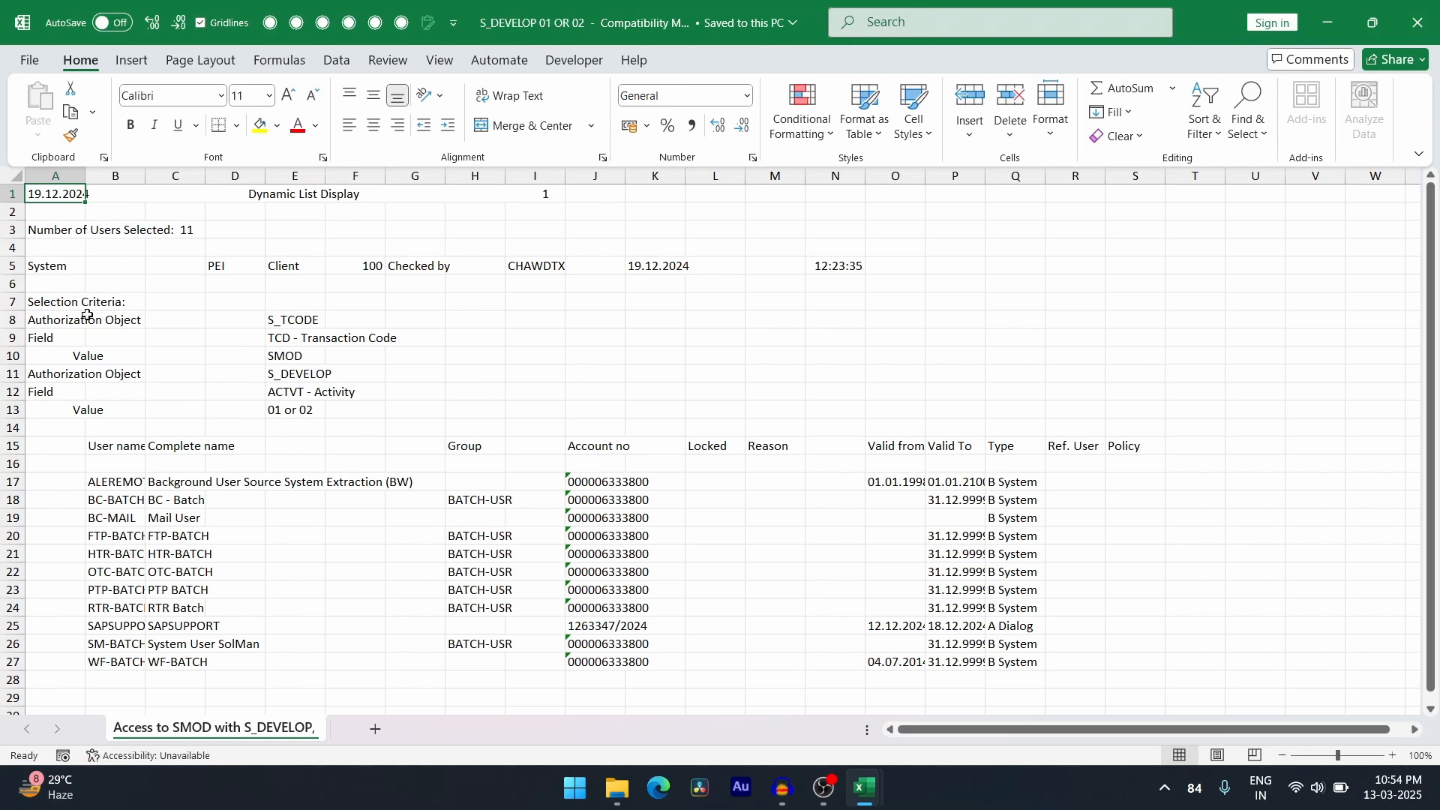
click(301, 336)
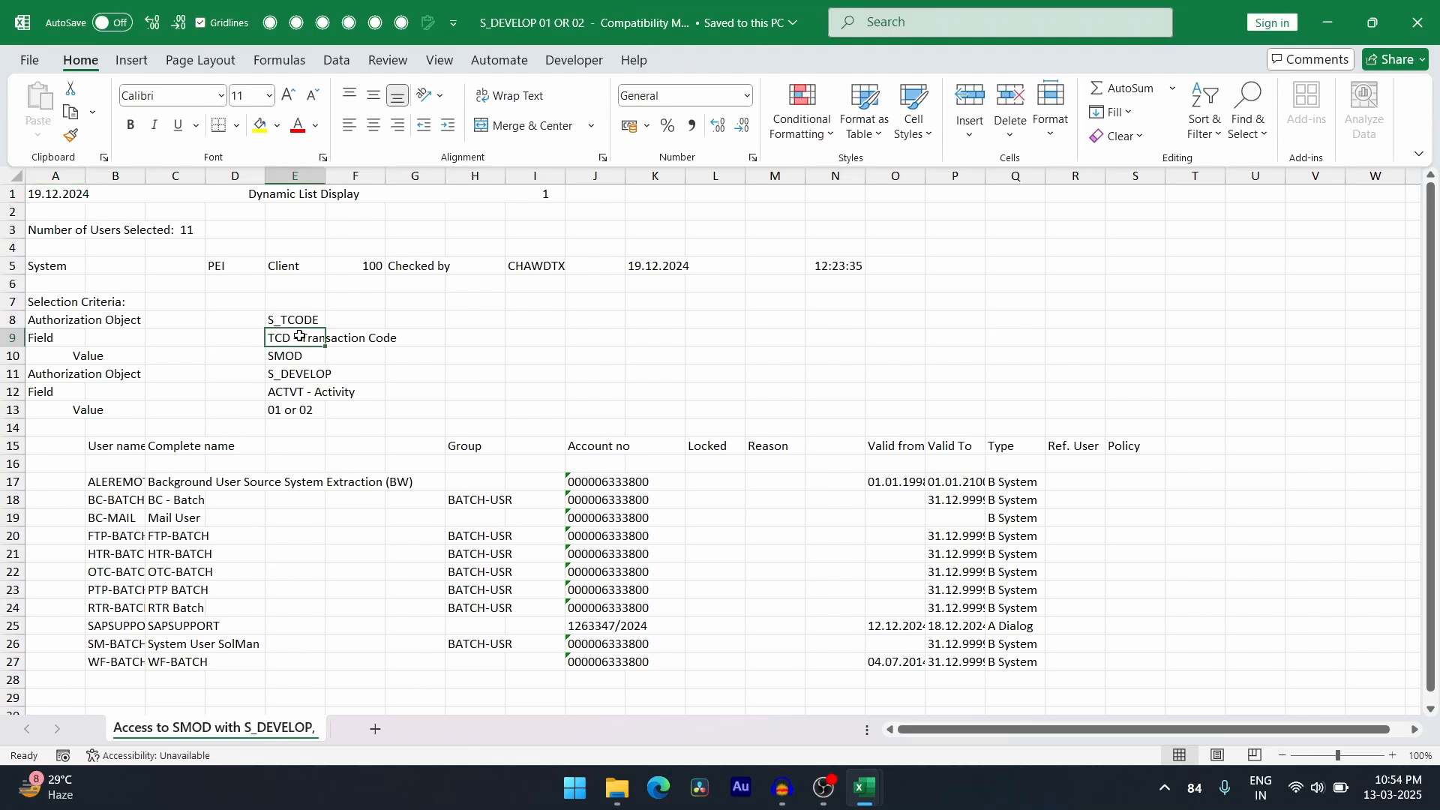
click(299, 384)
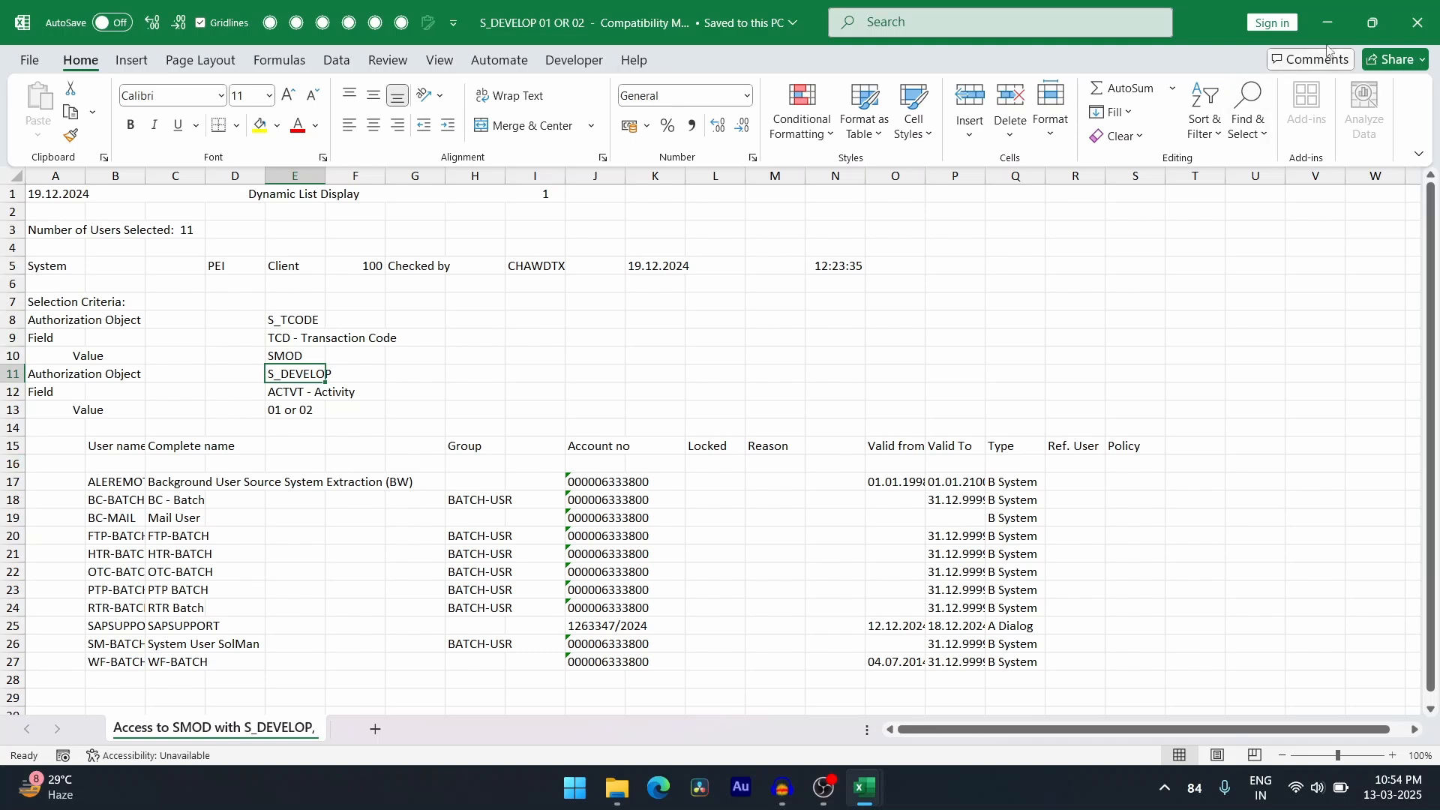
click(1418, 22)
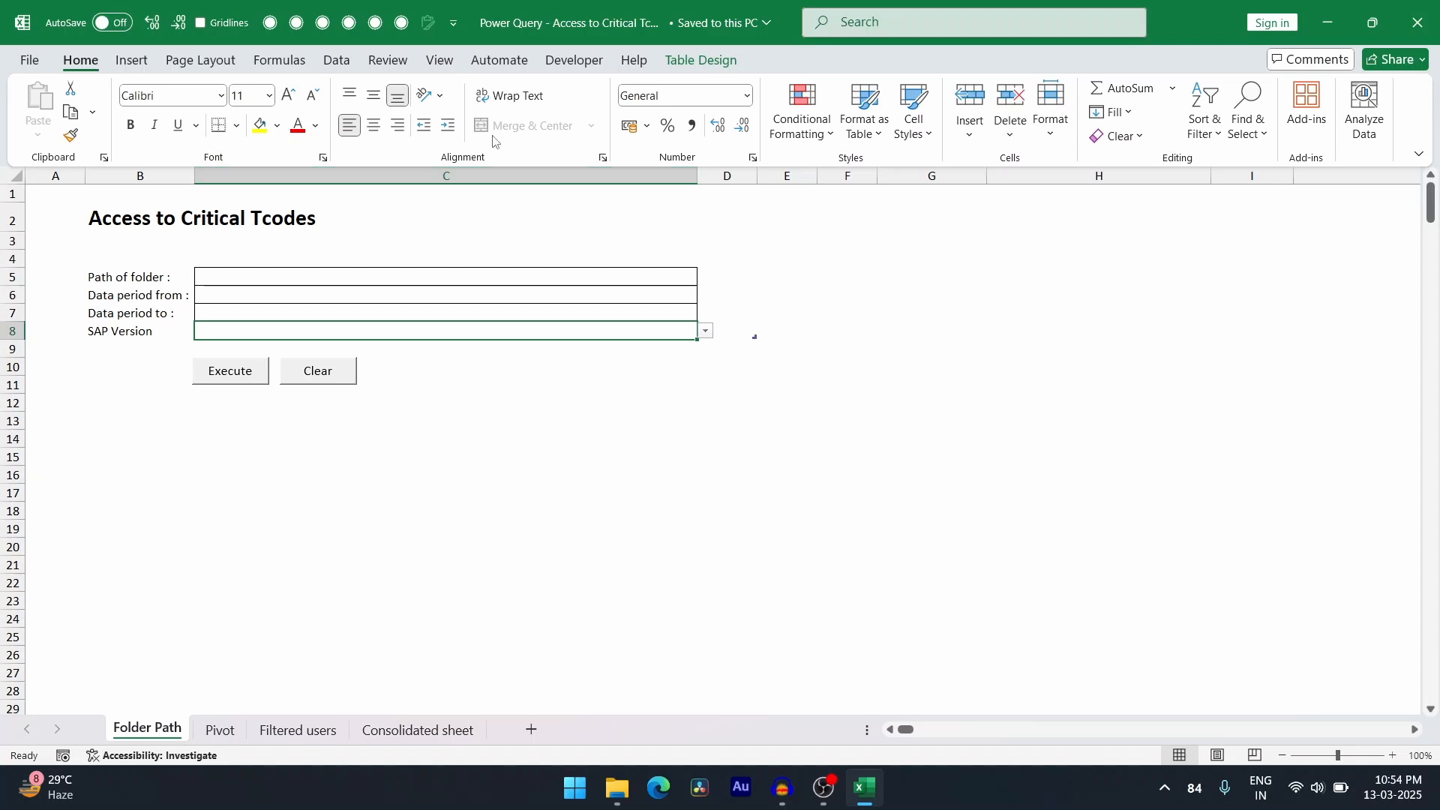
Step: Confirm Excel's Trust Center macro settings with Enable VBA macros and Trust access to the VBA project object model turned on
click(29, 60)
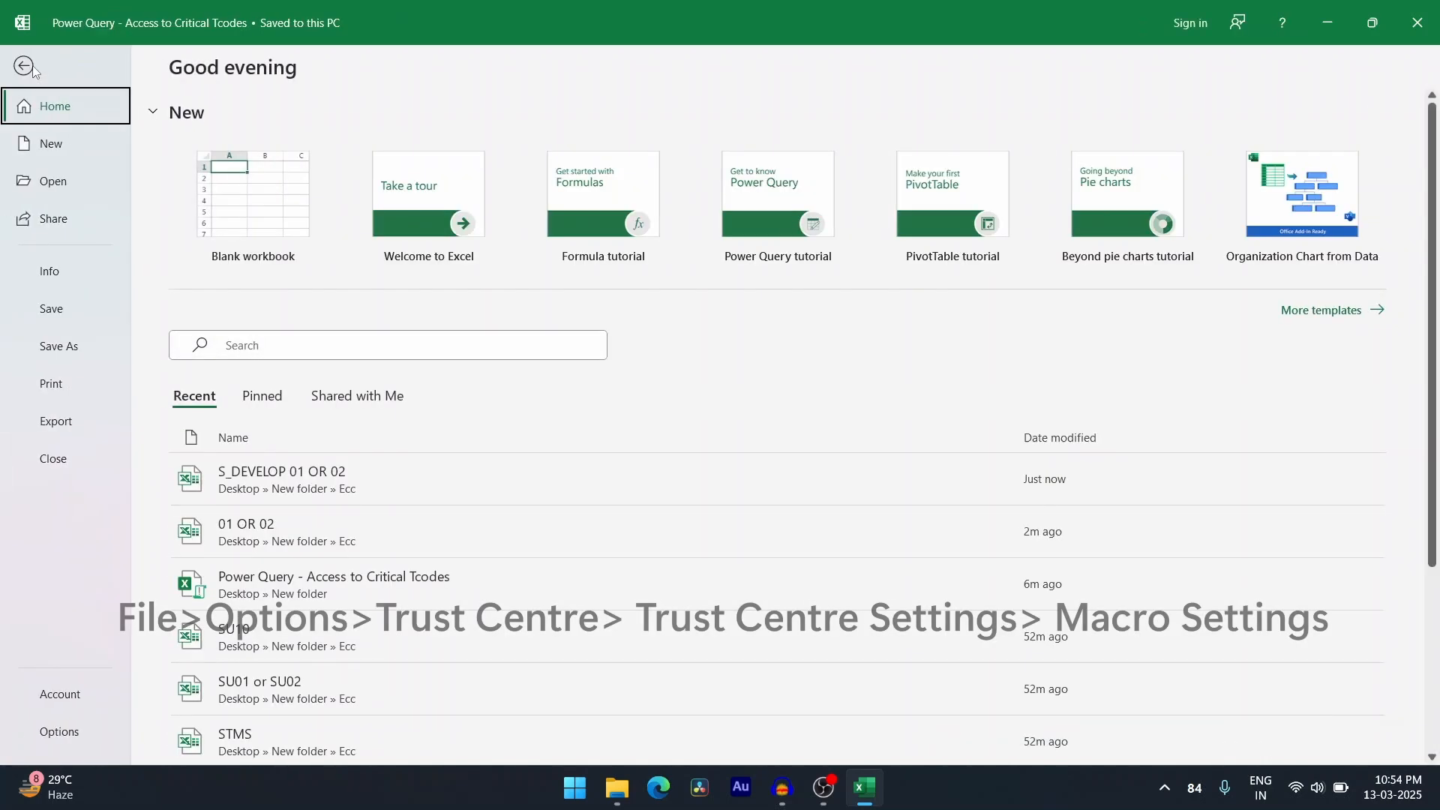
click(66, 732)
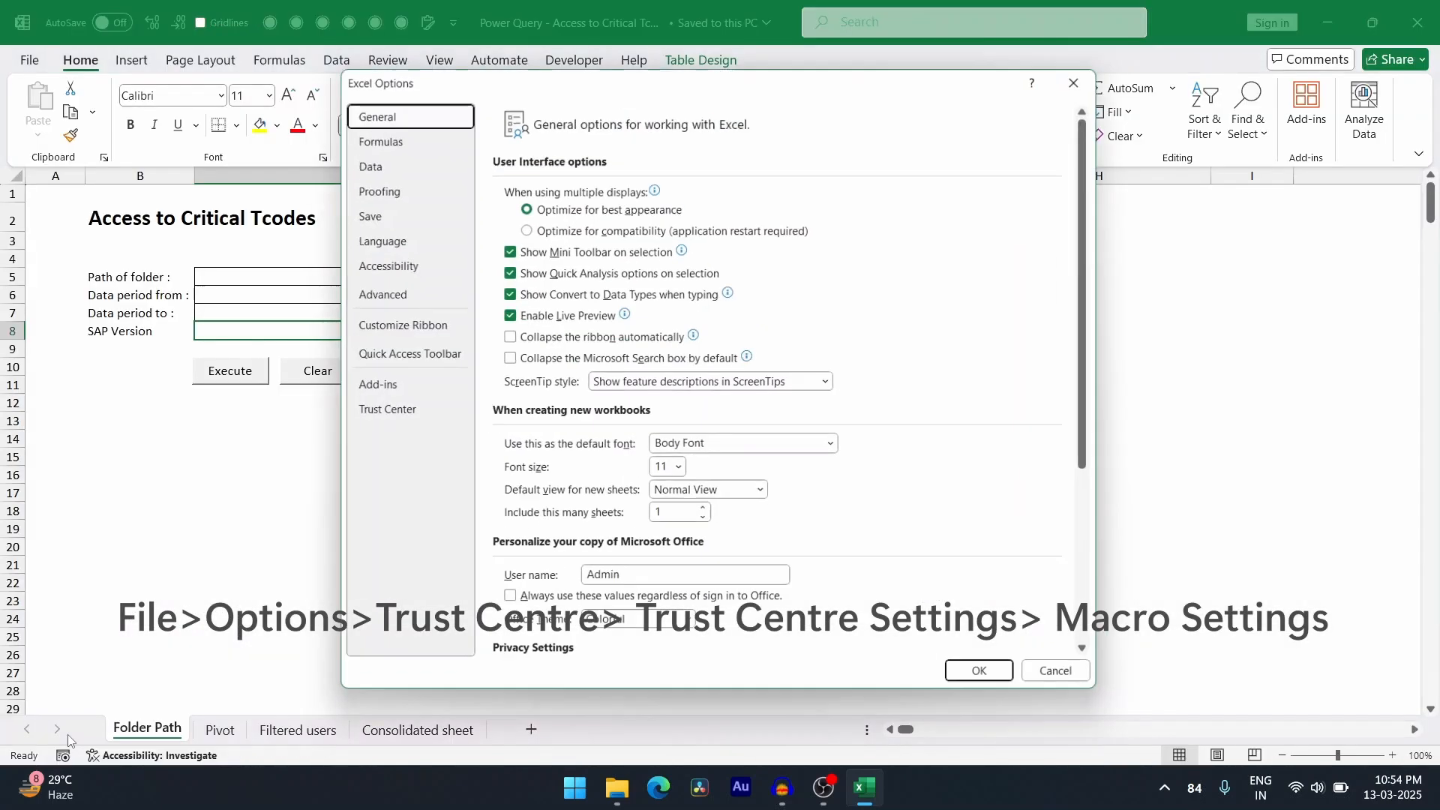
click(380, 410)
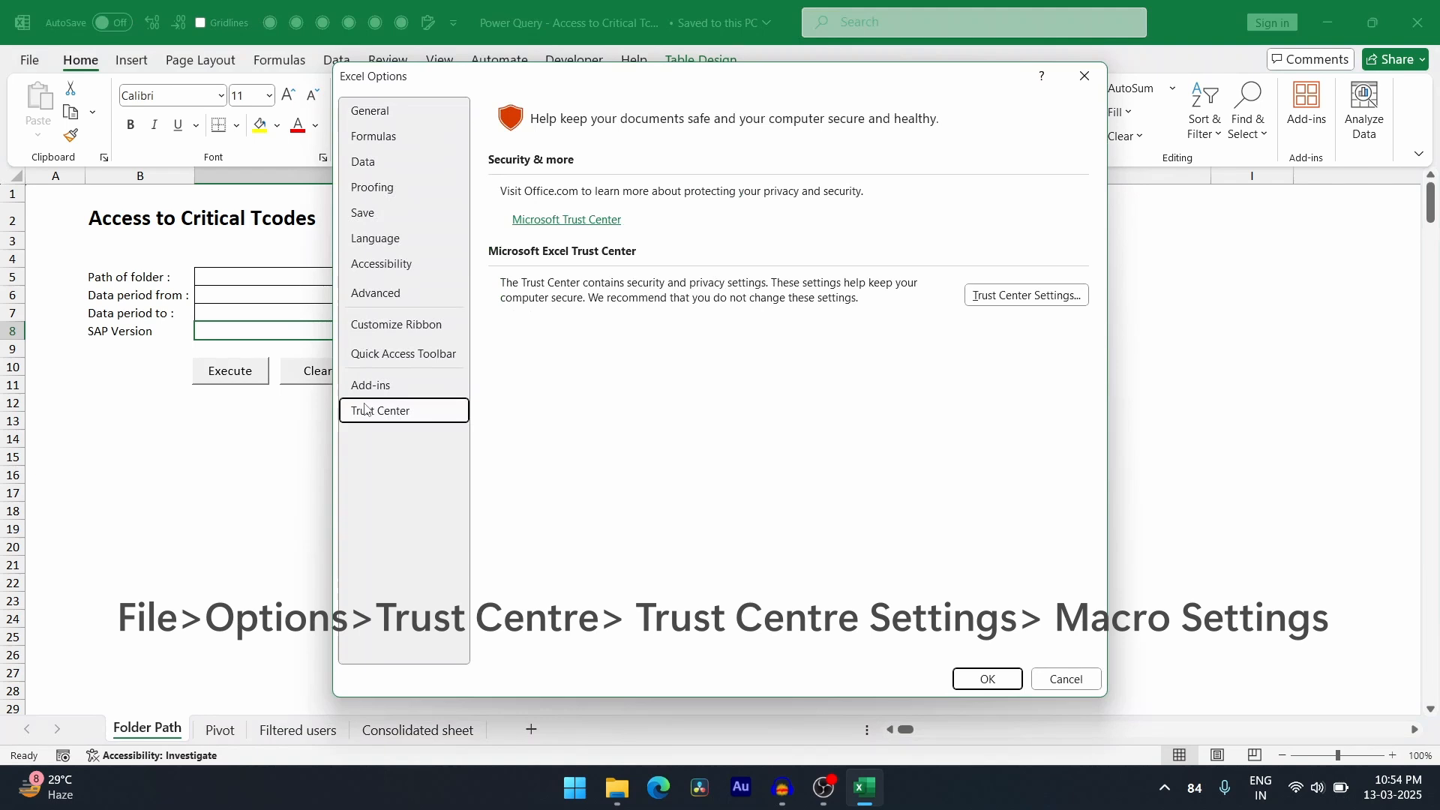
click(1017, 294)
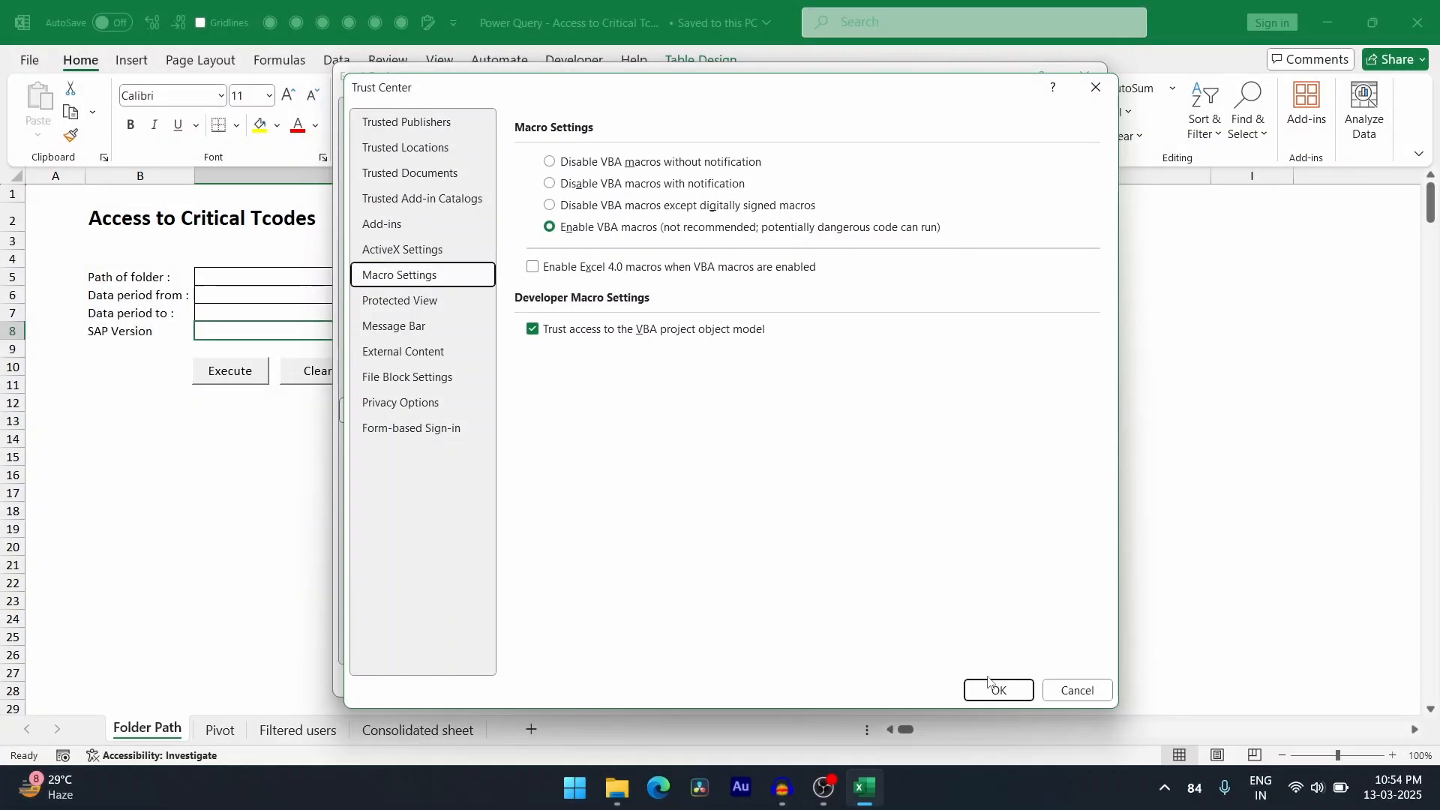
click(992, 684)
click(990, 681)
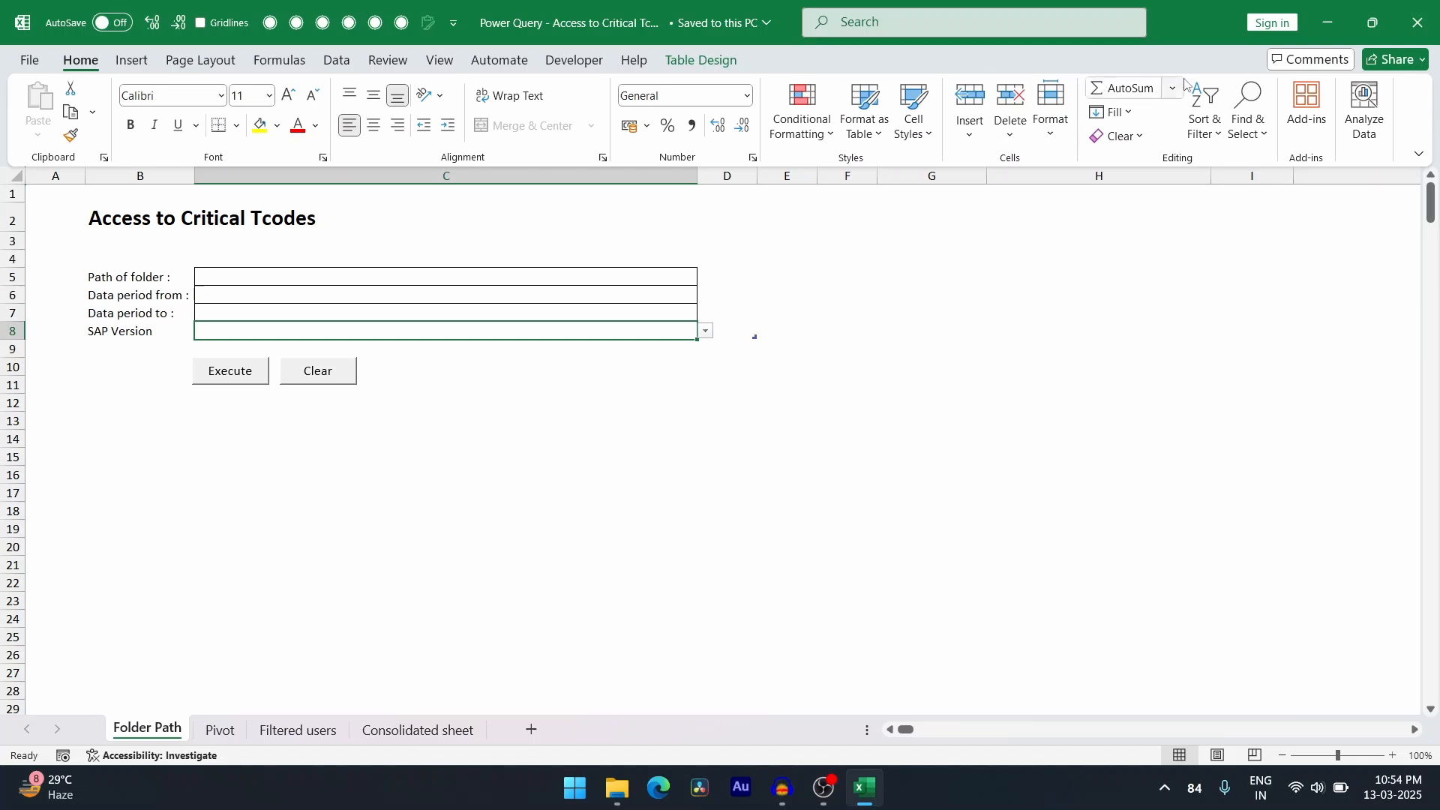
Step: Close the Power Query - Access to Critical Tcodes workbook and open its file properties from New folder
click(1417, 22)
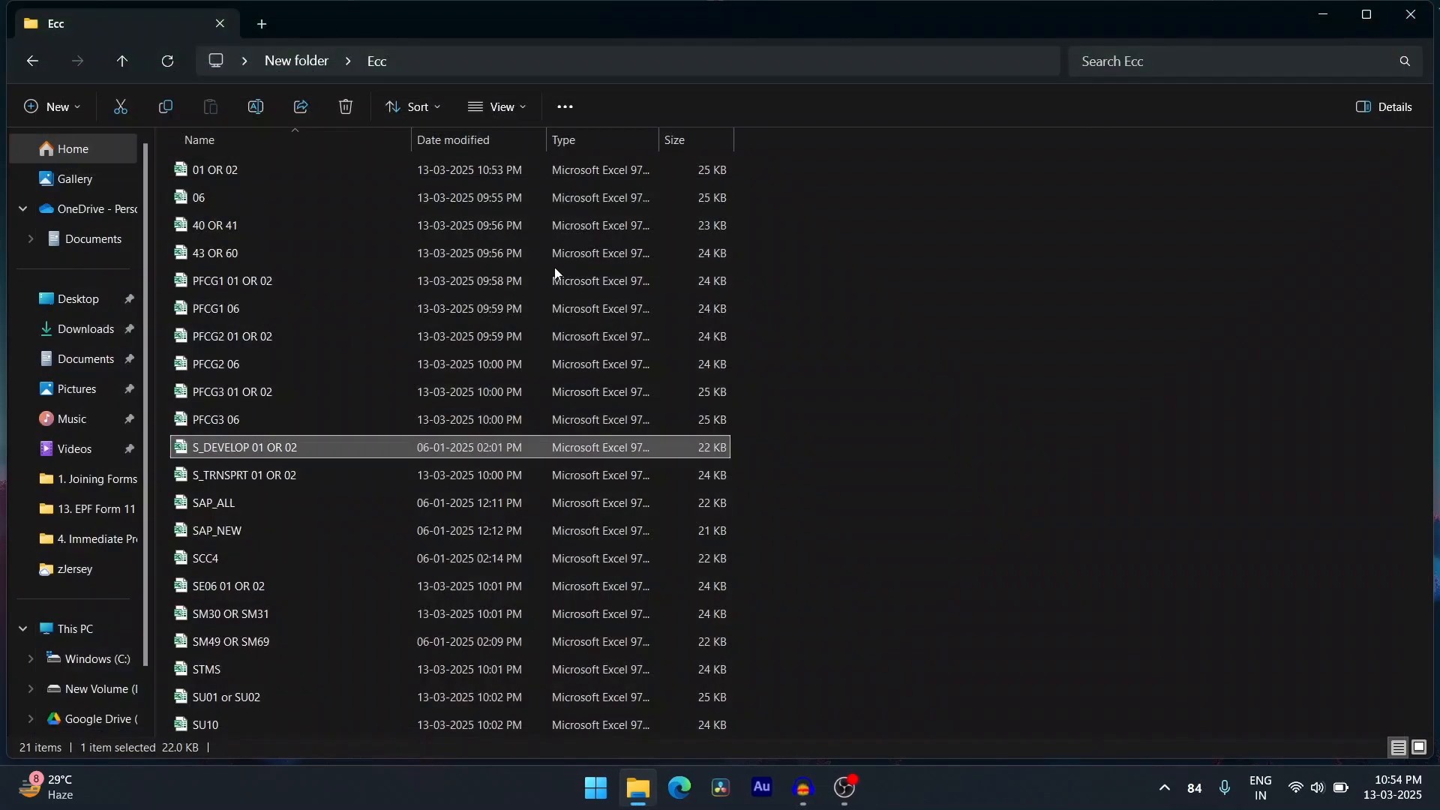
click(296, 62)
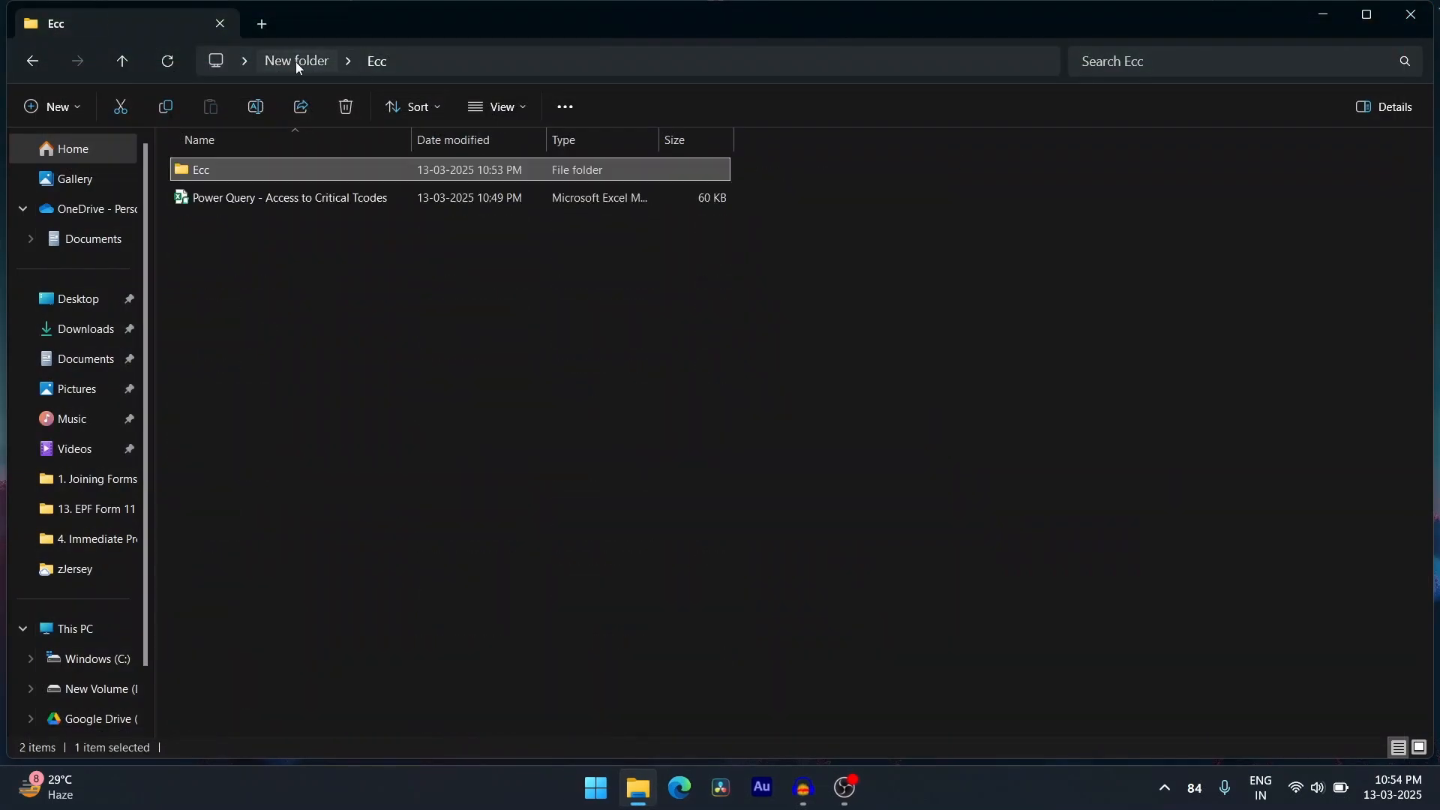
click(297, 199)
right_click(300, 207)
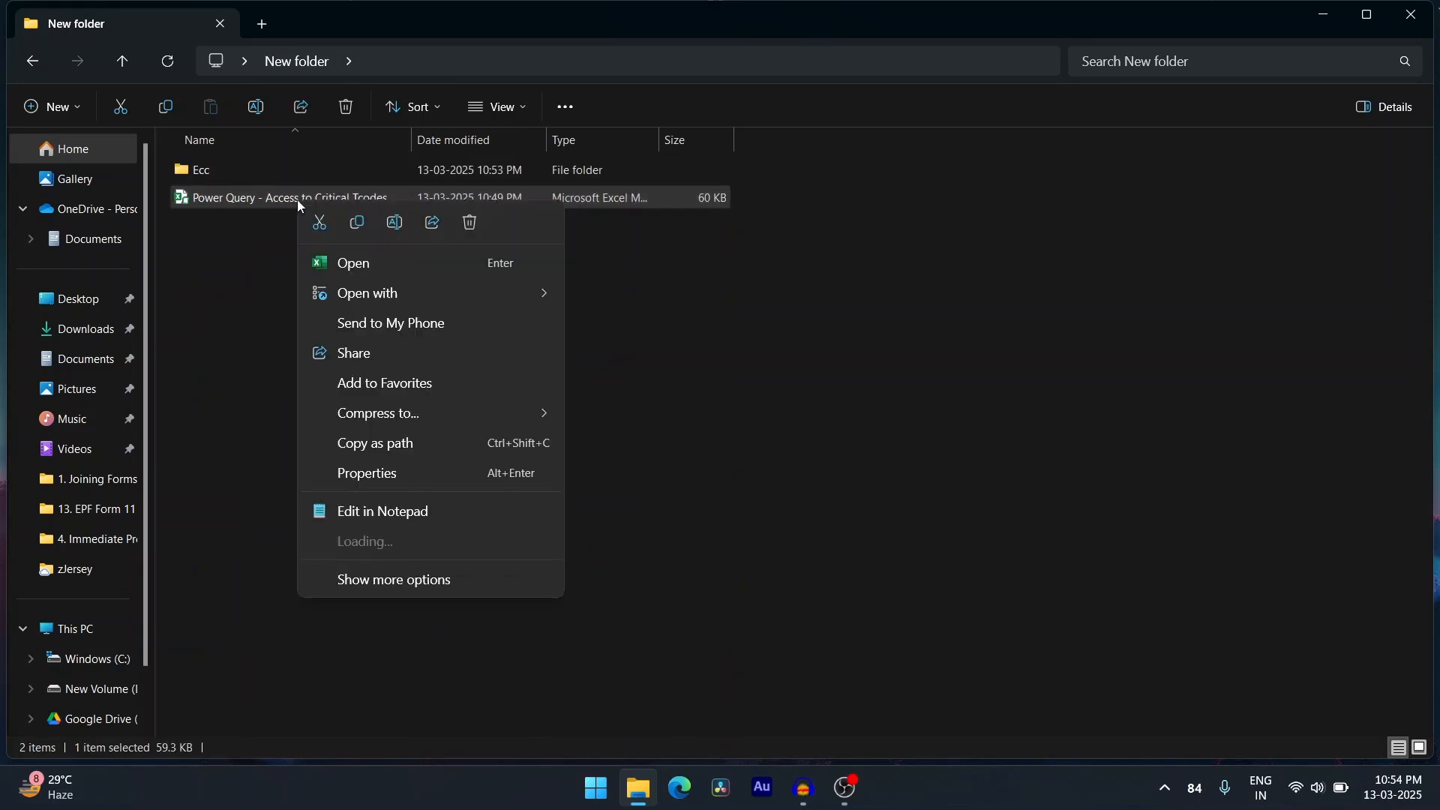
click(418, 579)
click(379, 638)
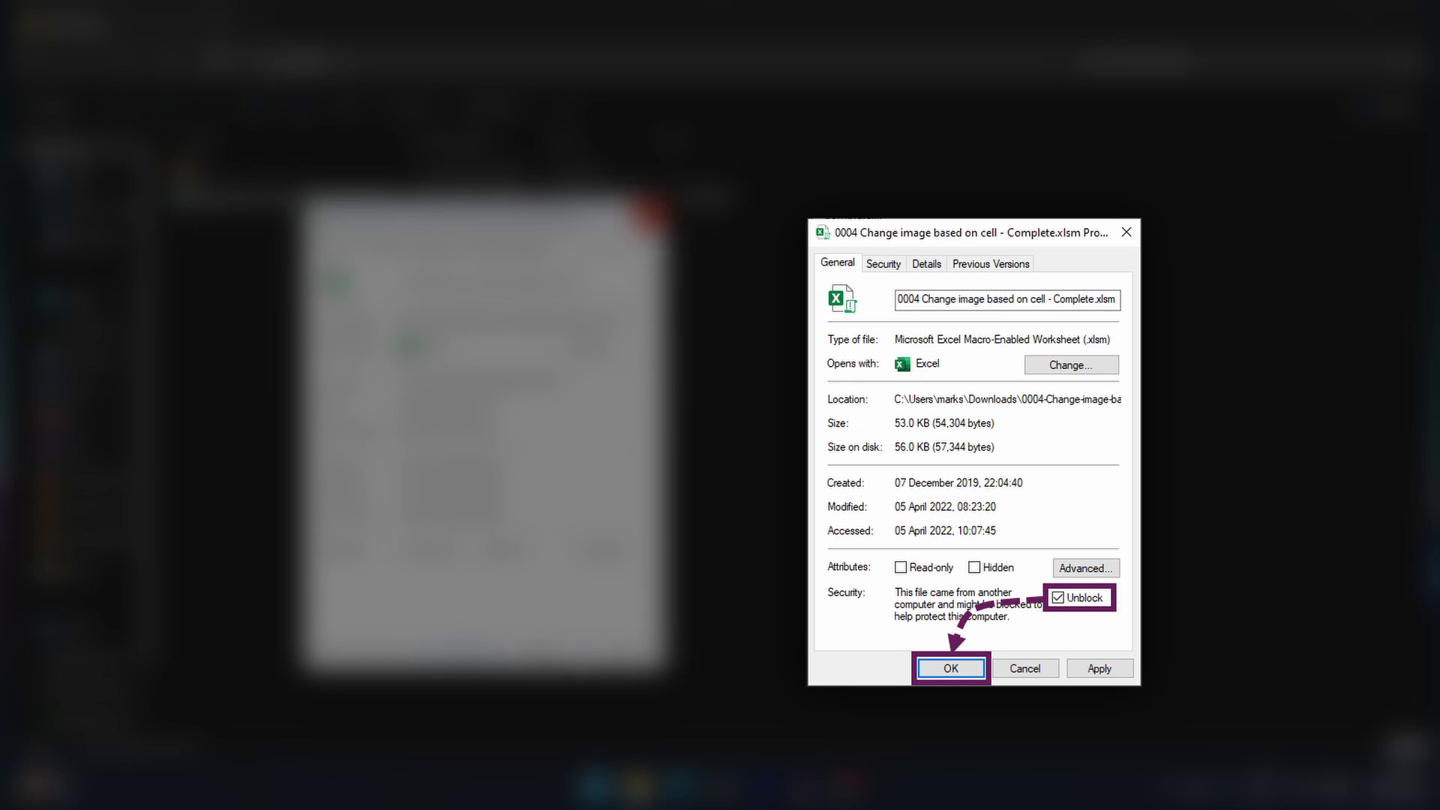
Step: Close the file properties, open the Power Query - Access to Critical Tcodes workbook, and look through all four of its sheets
click(649, 215)
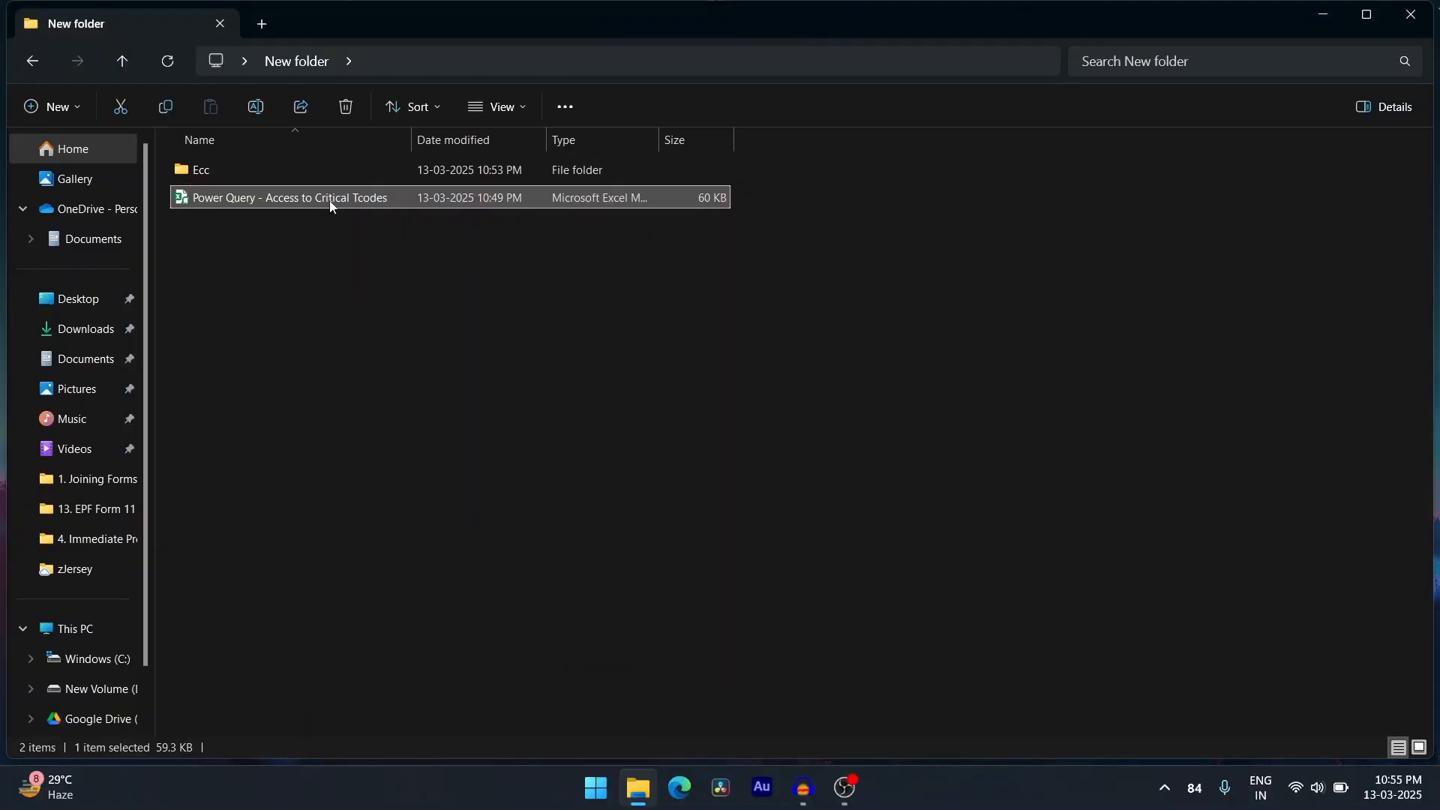
double_click(330, 200)
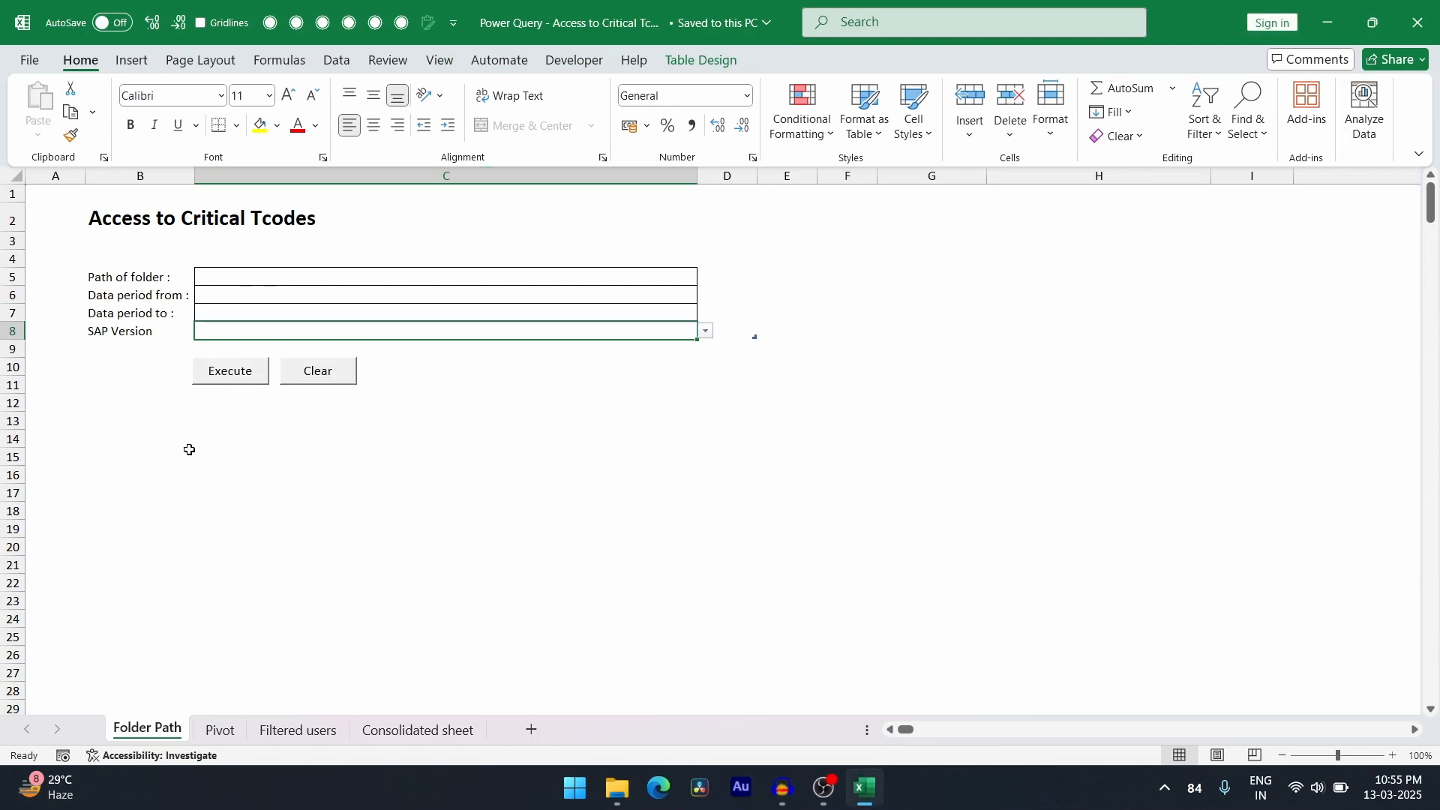
click(410, 742)
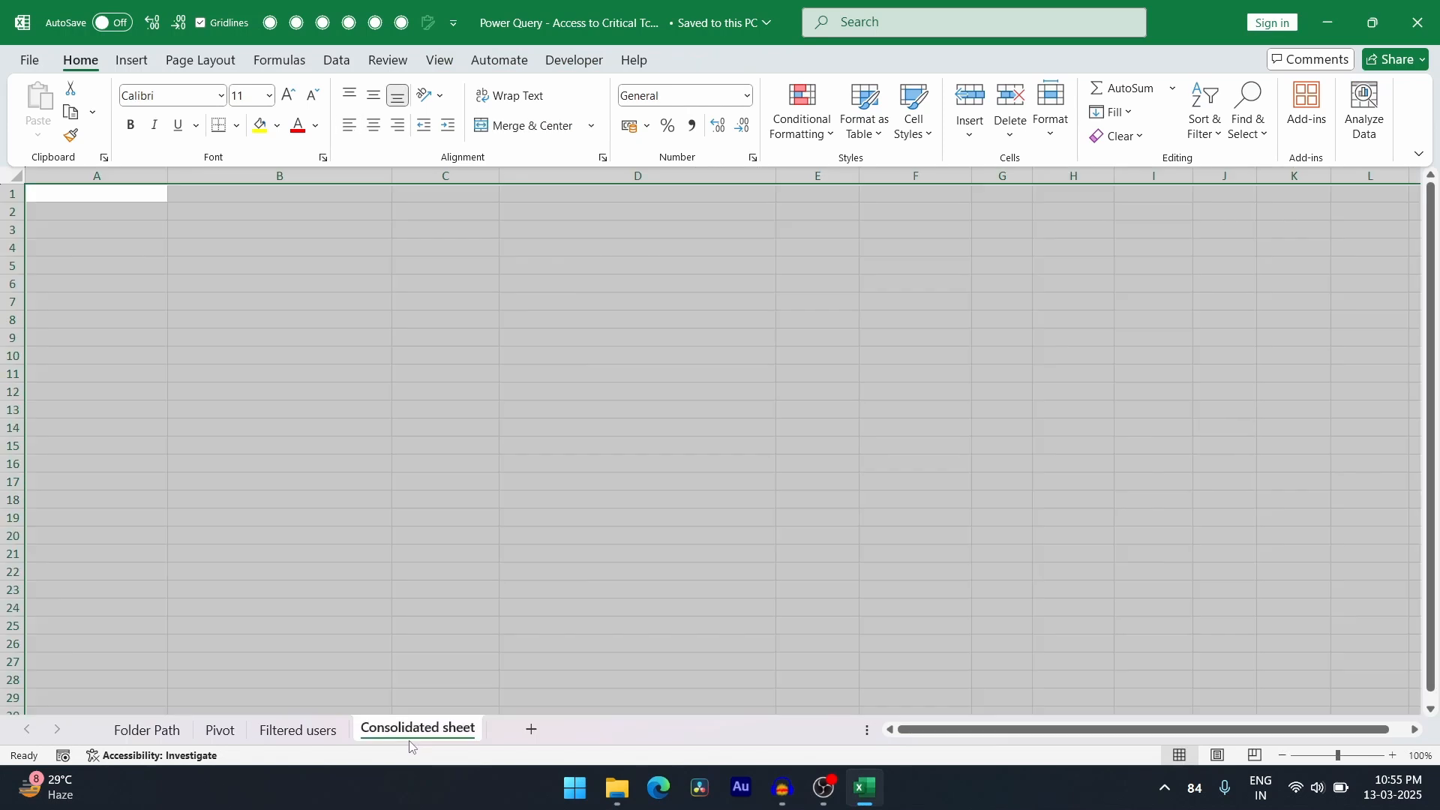
click(315, 735)
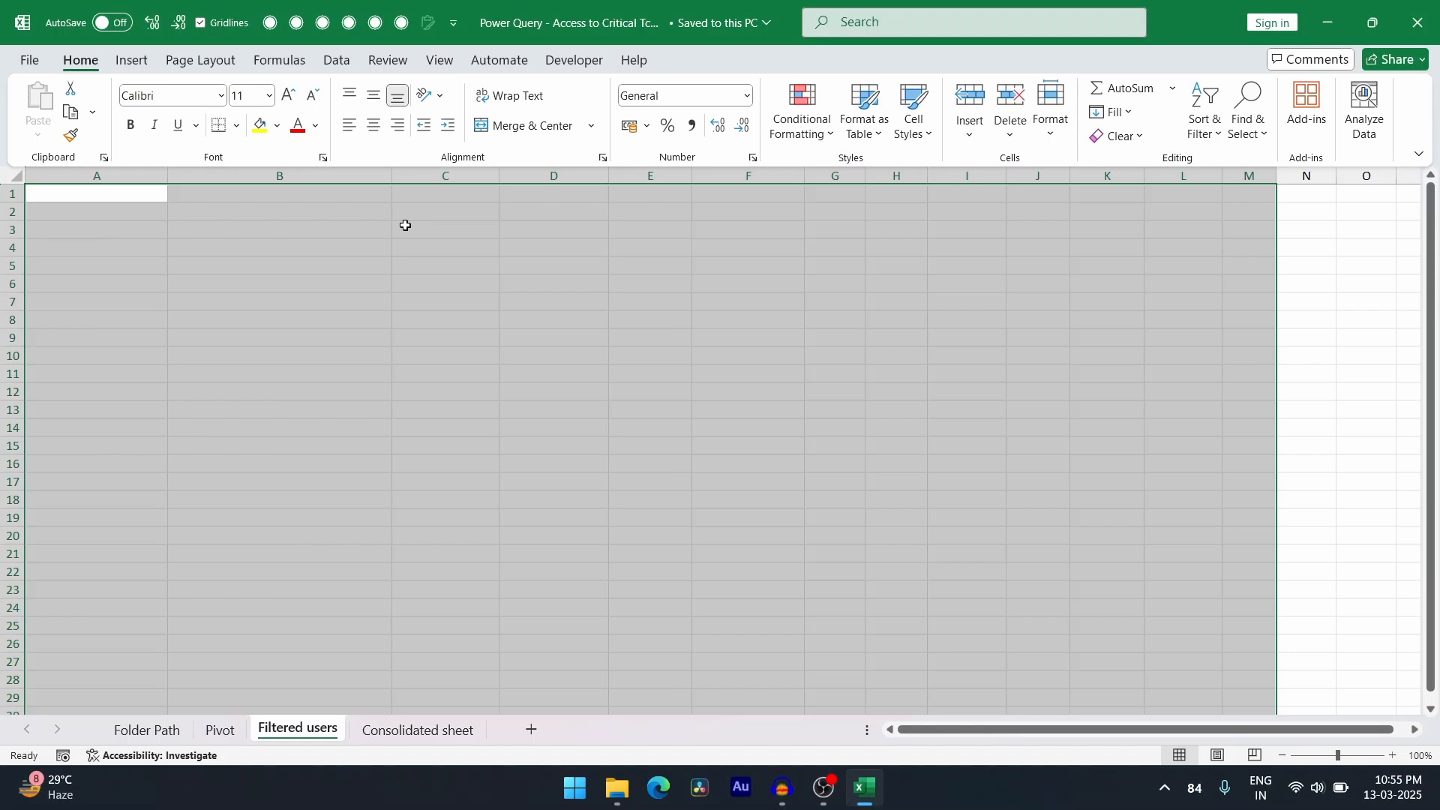
click(227, 733)
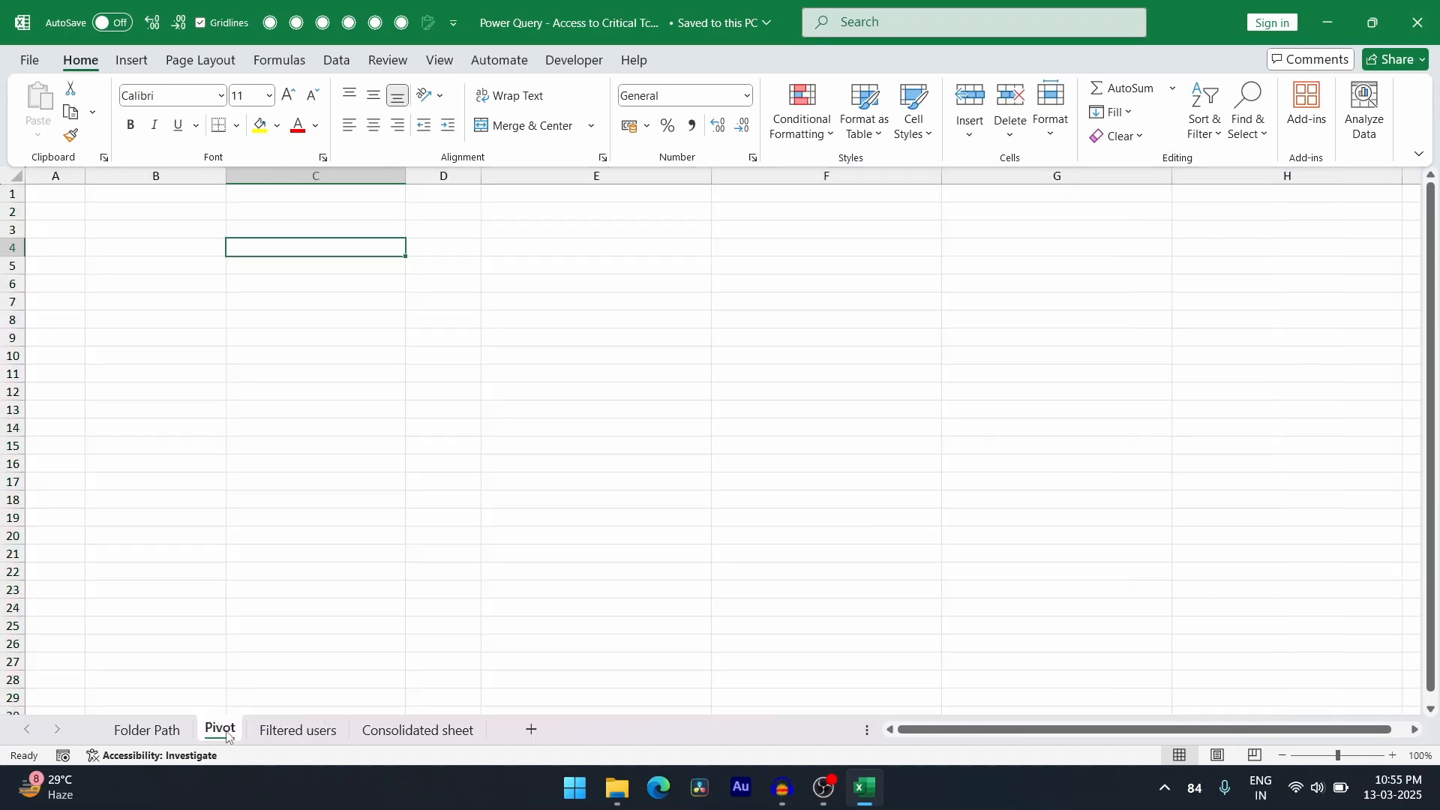
click(394, 739)
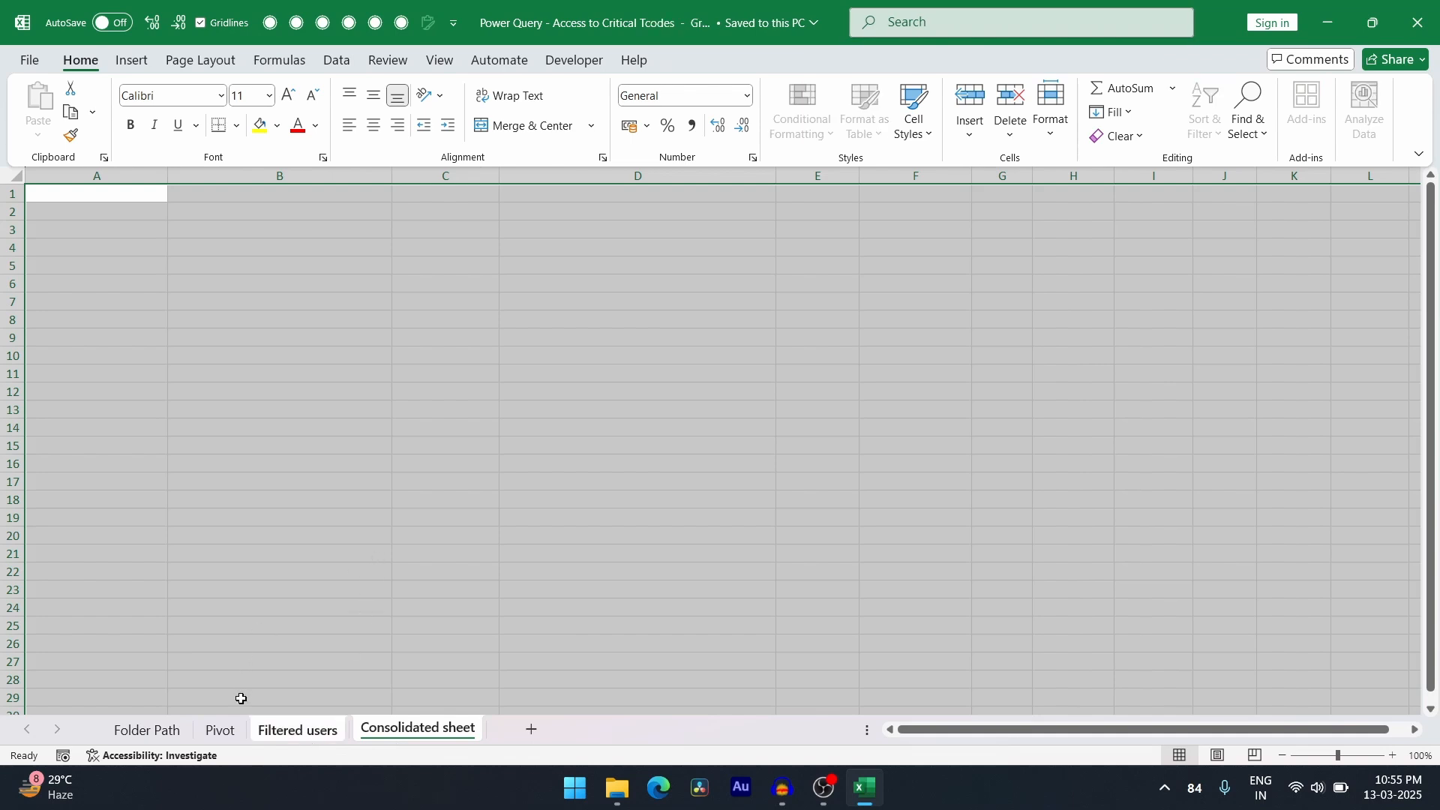
click(221, 730)
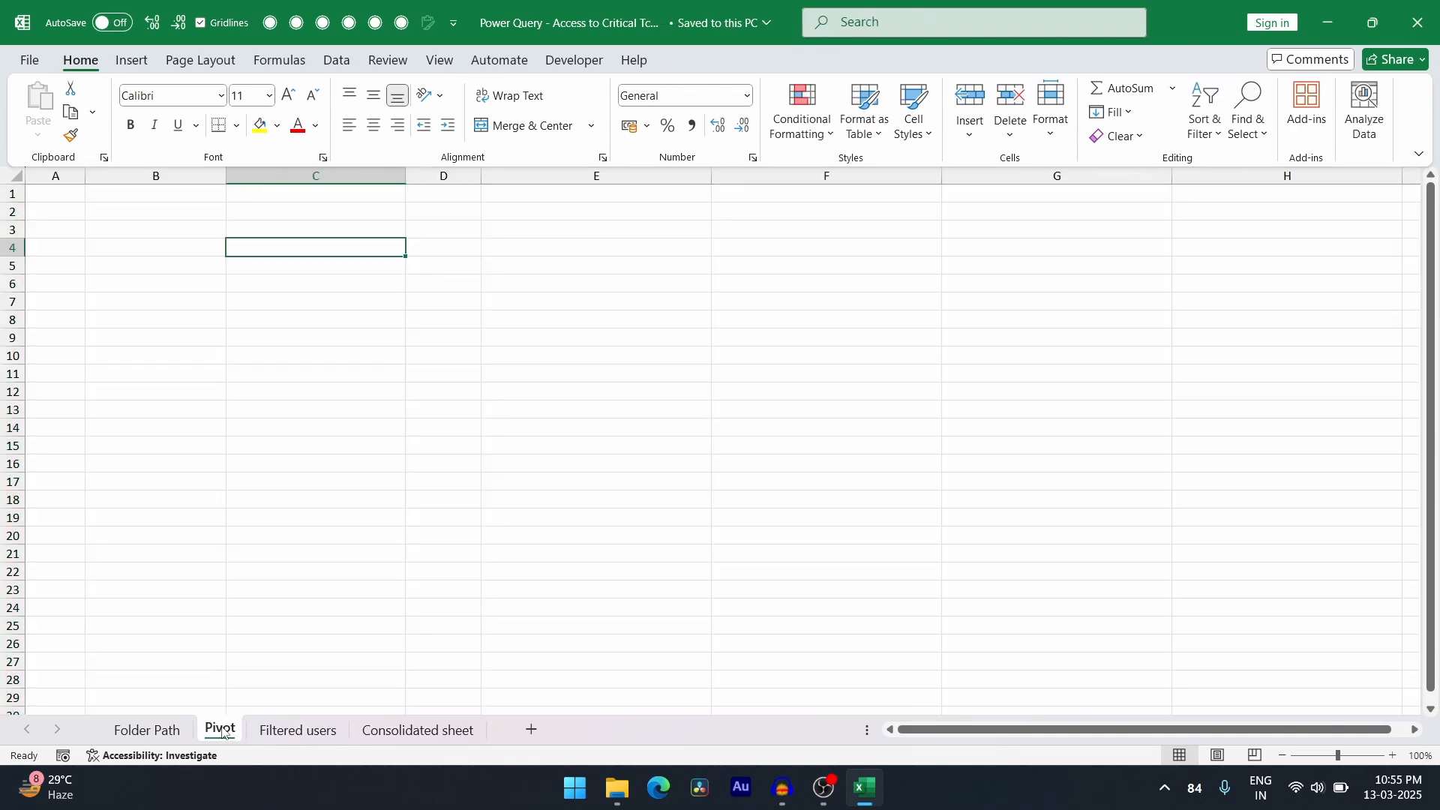
click(171, 732)
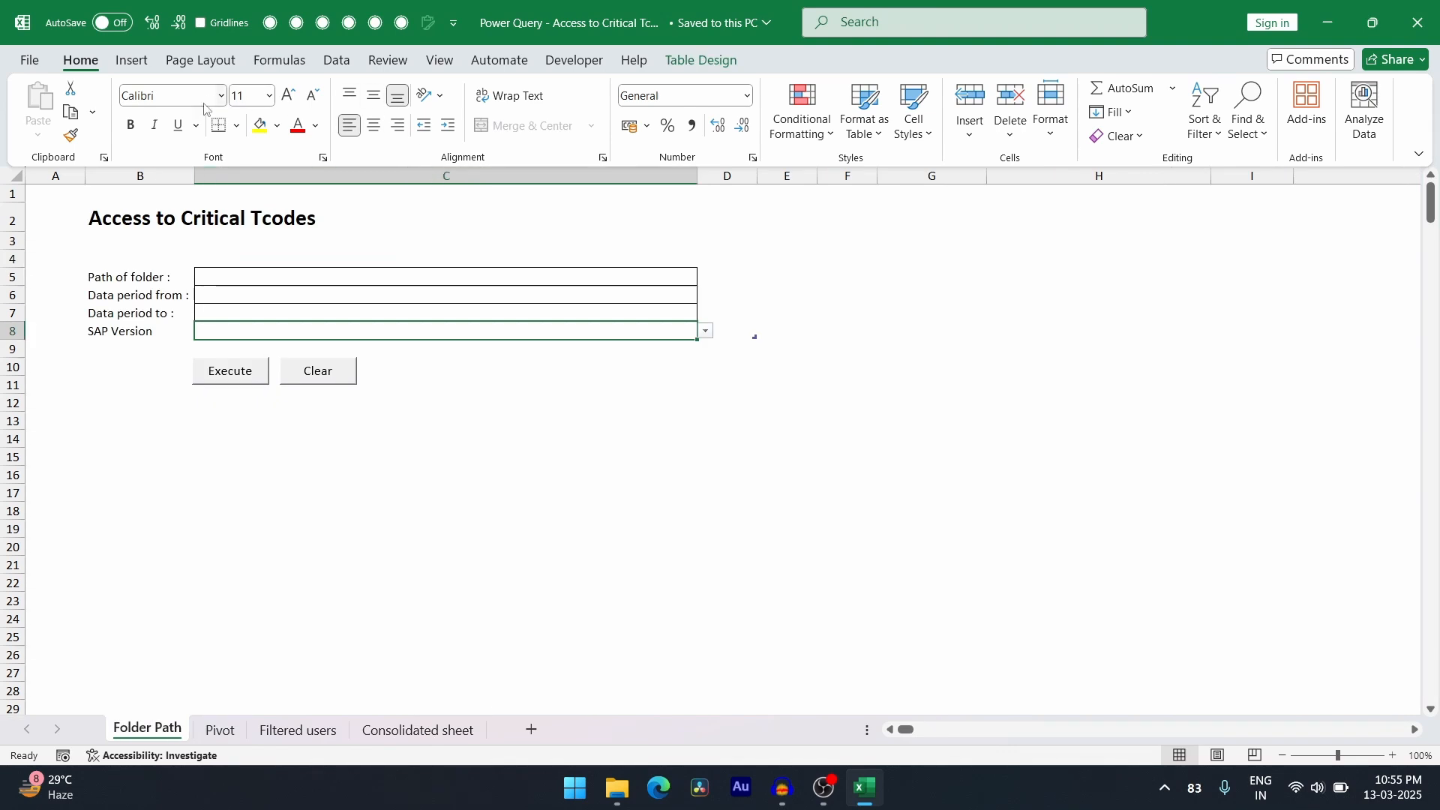
Step: Show the workbook's queries and connections, and open the ECC_Consolidated_sheet query in the Power Query Editor
click(335, 63)
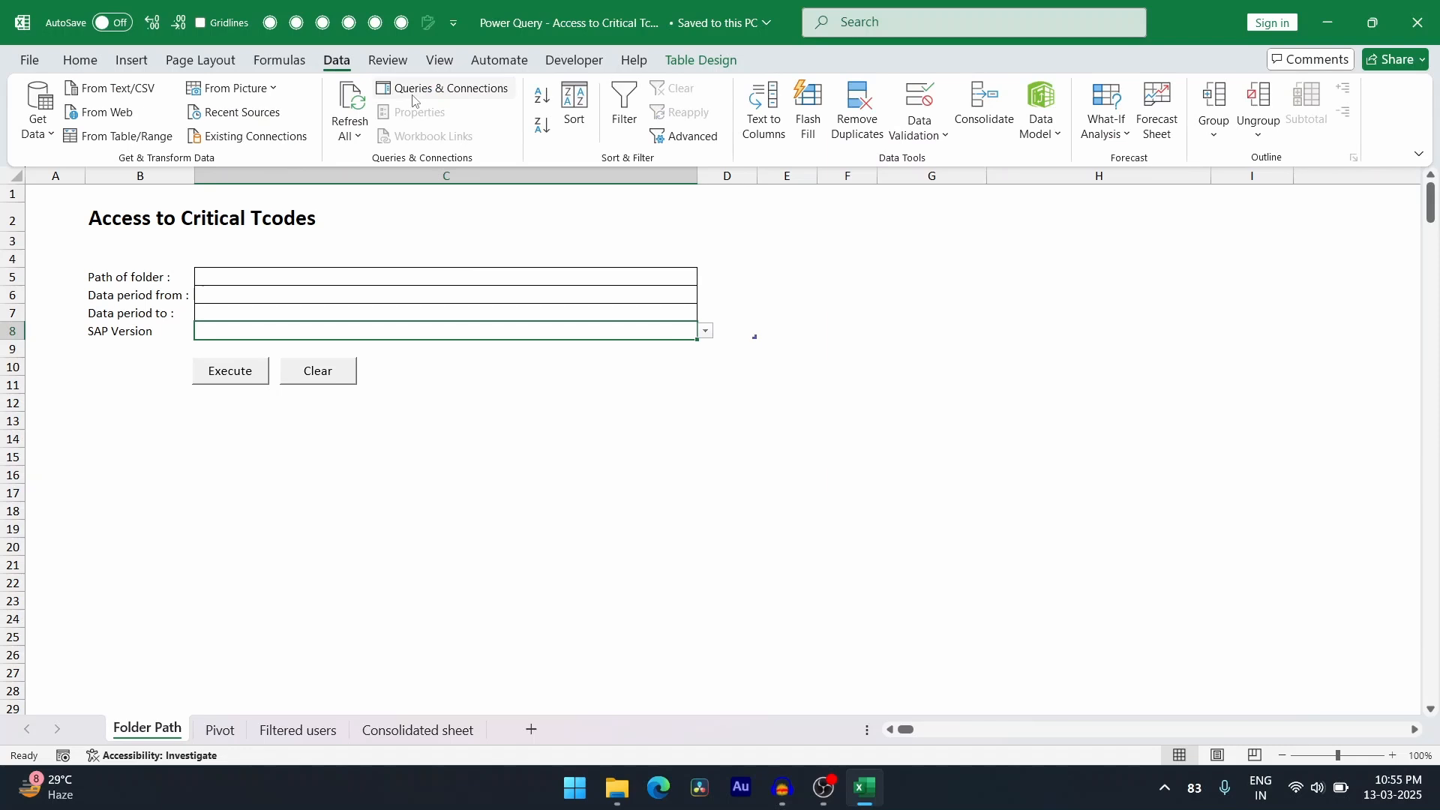
click(411, 91)
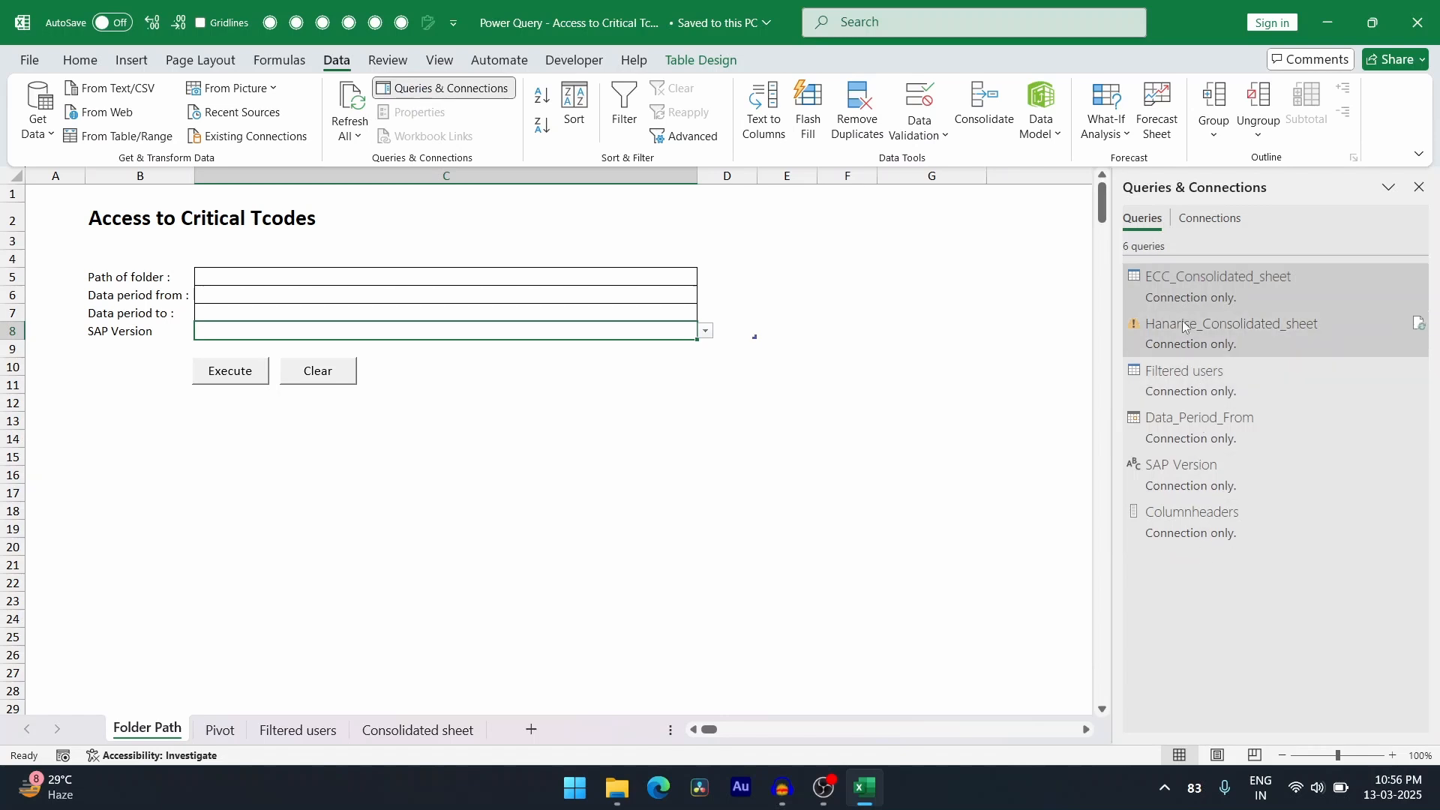
mouse_move(1182, 282)
mouse_move(1180, 344)
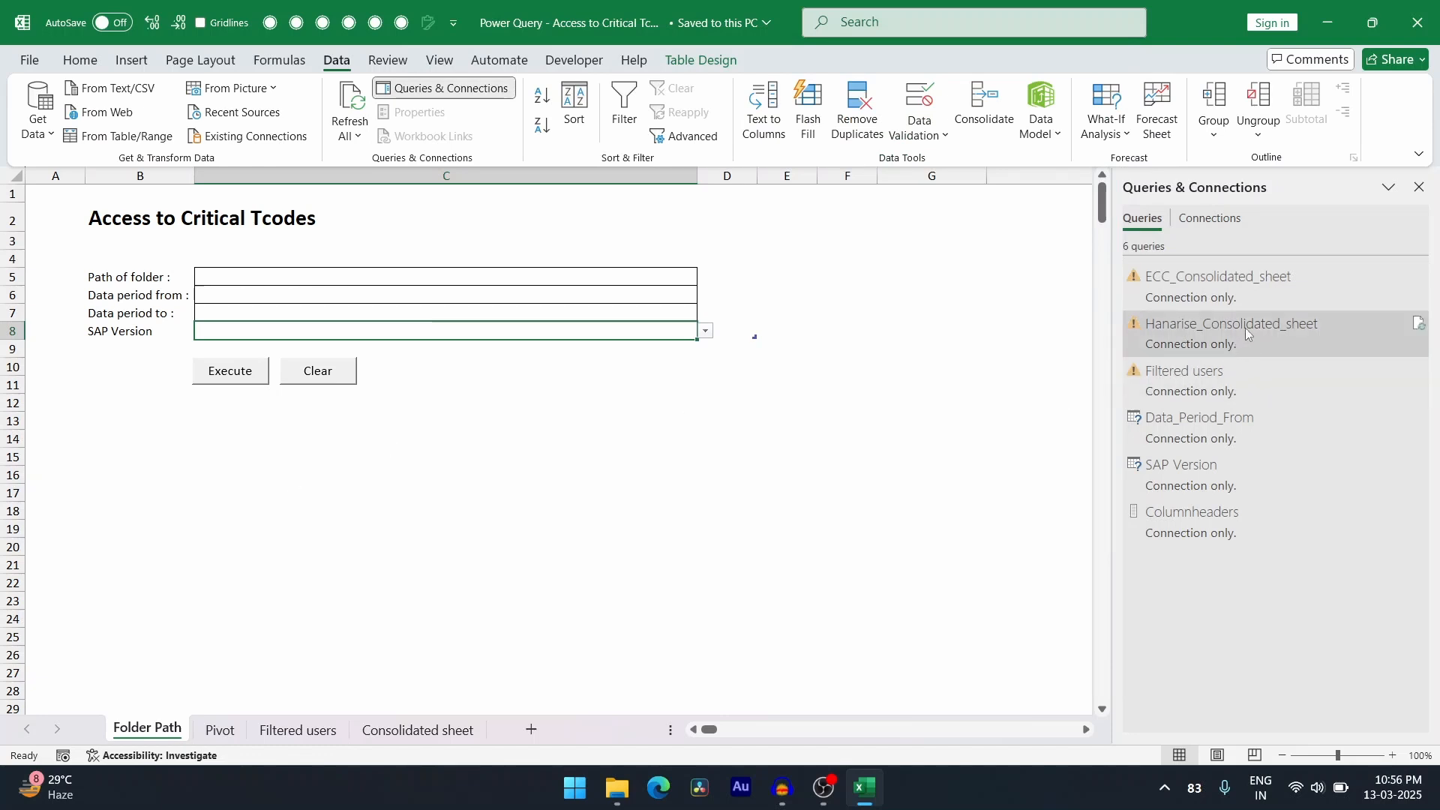
mouse_move(1234, 280)
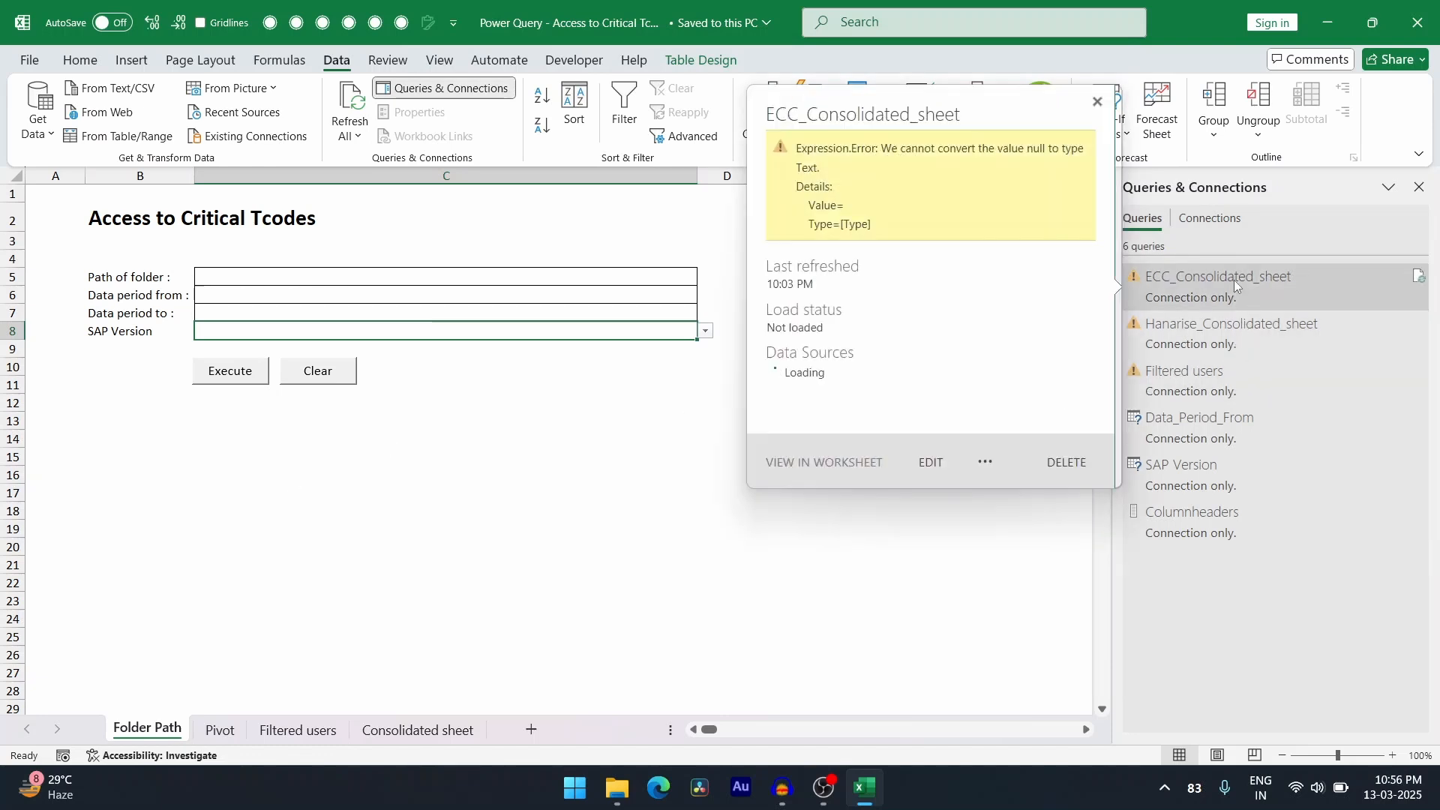
double_click(1235, 280)
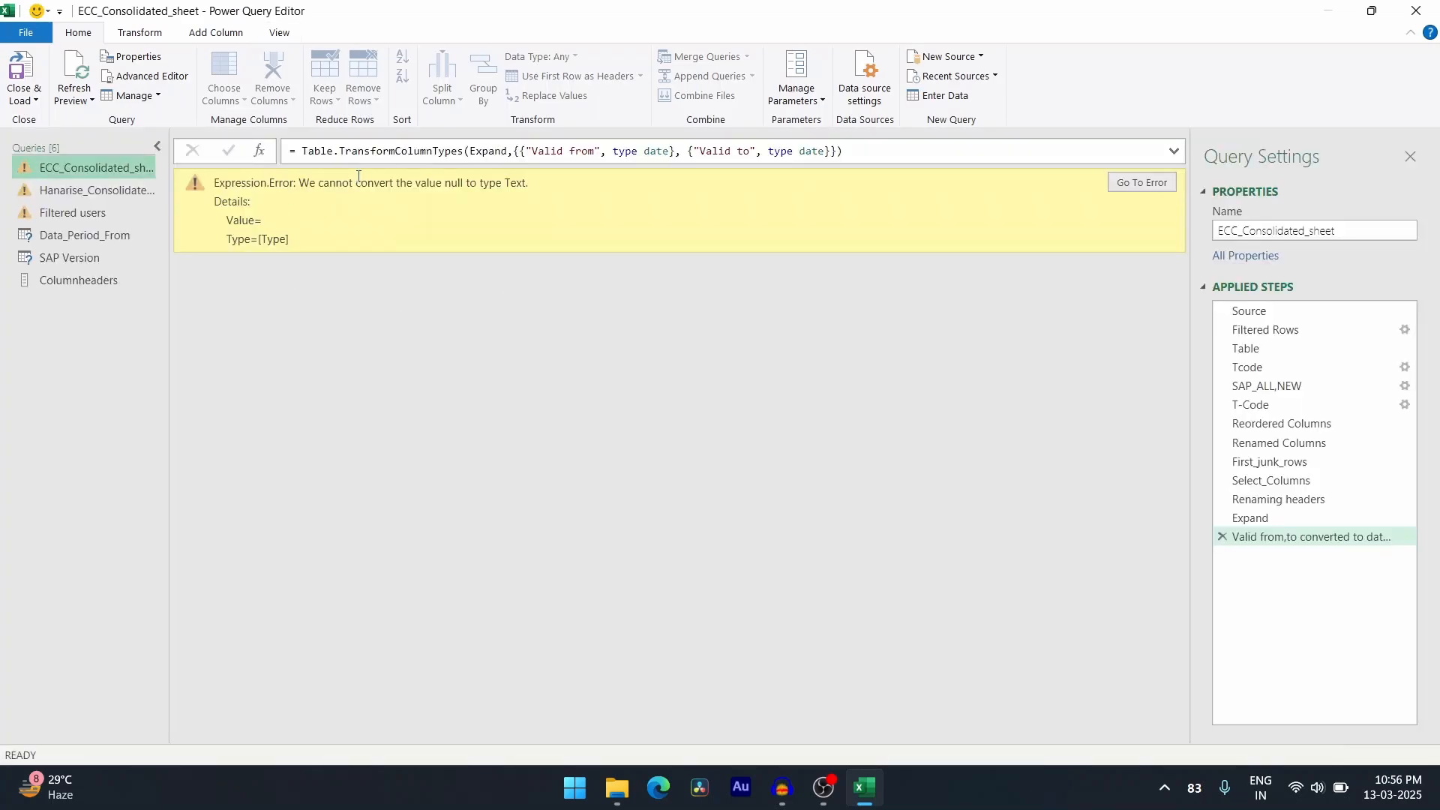
key(alt+Tab)
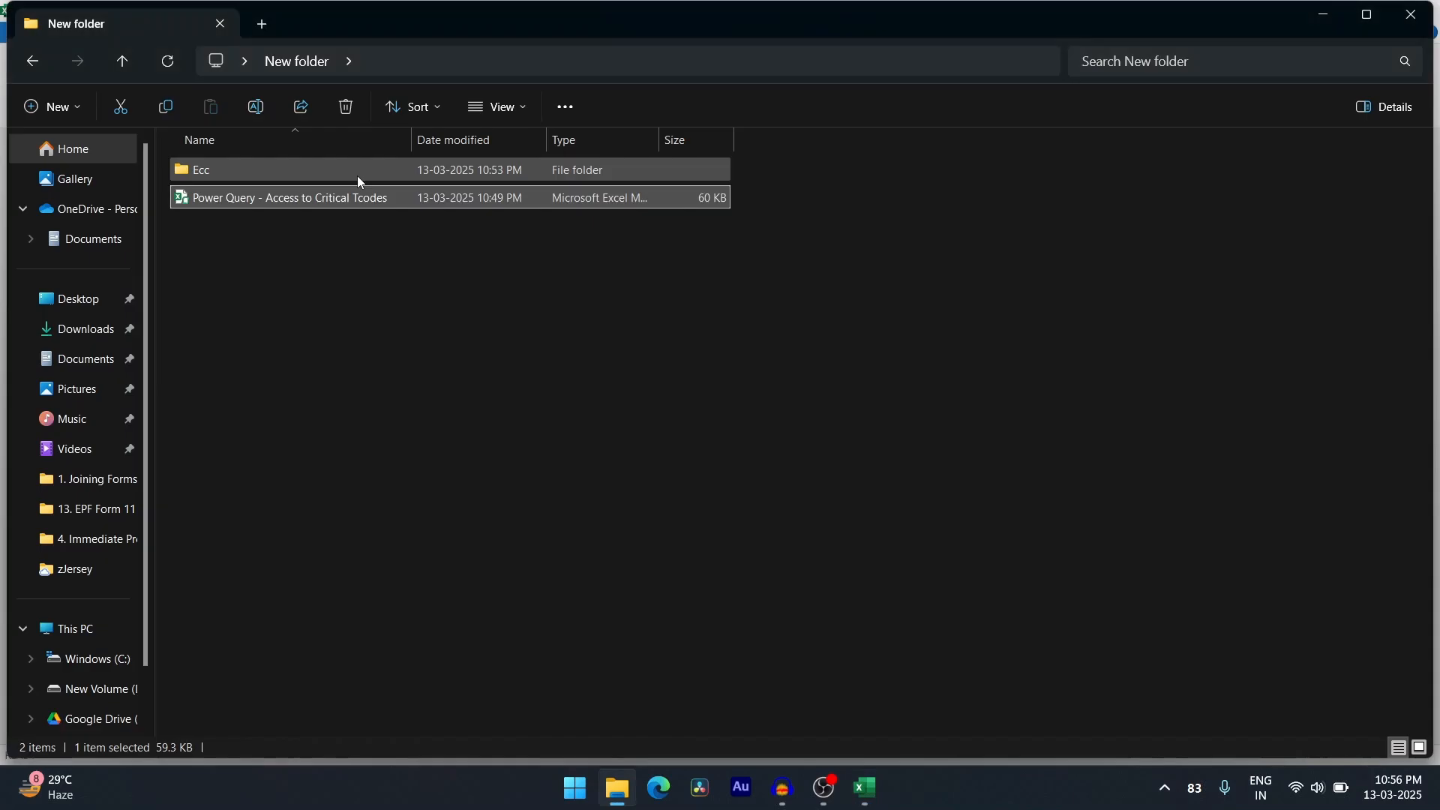
key(alt+Tab)
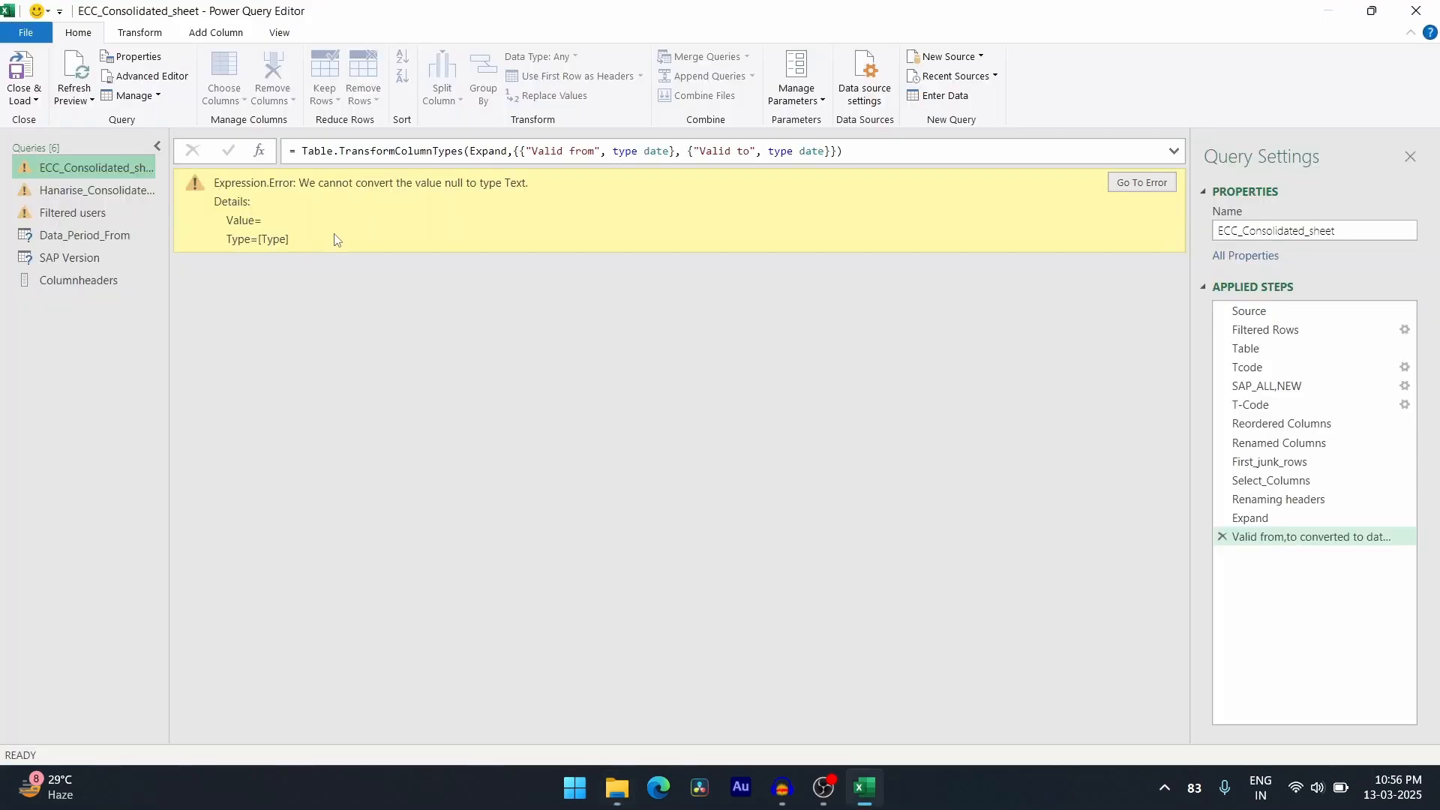
Step: Review the ECC_Consolidated_sheet query's full M code in the Advanced Editor, and close the Power Query Editor without changes
click(277, 38)
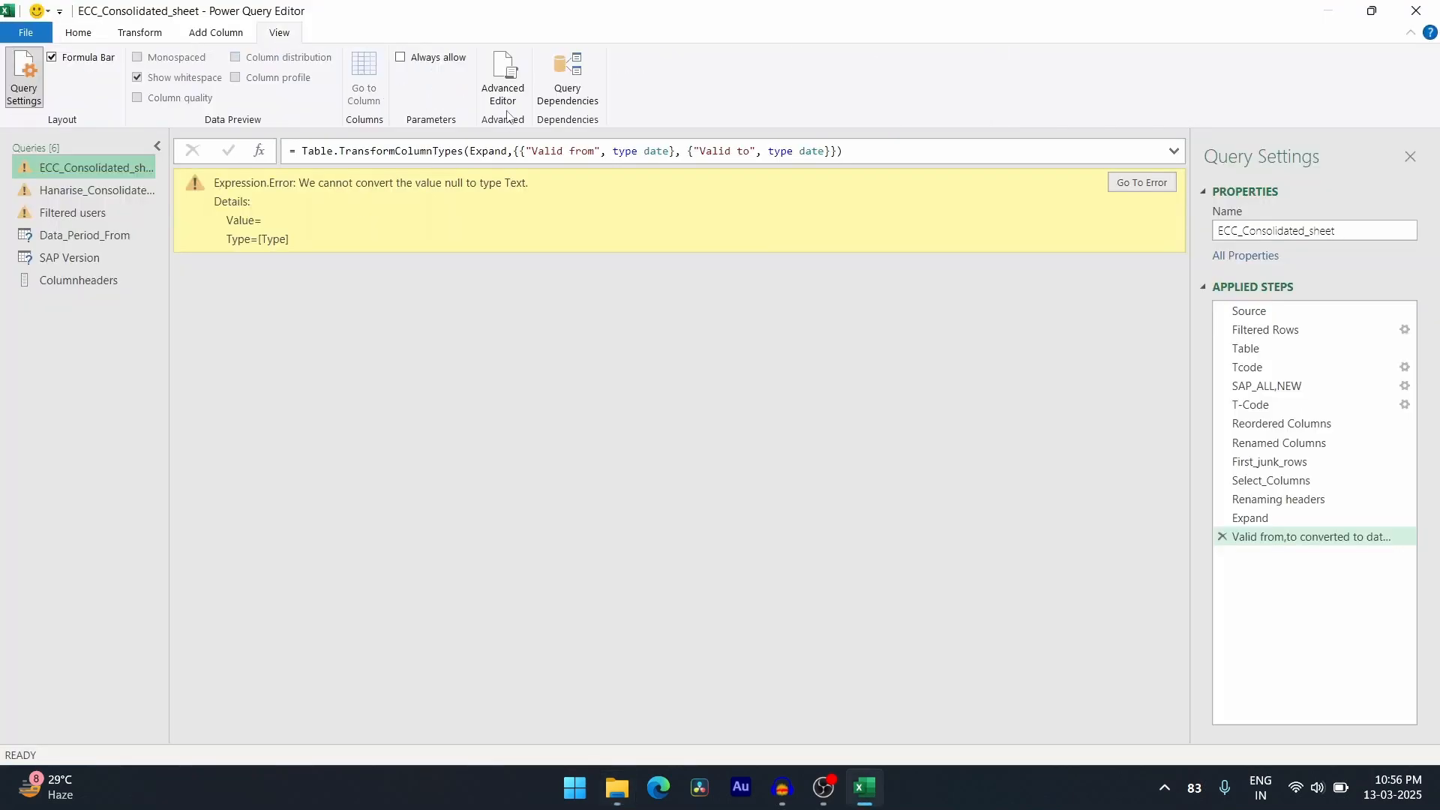
click(502, 89)
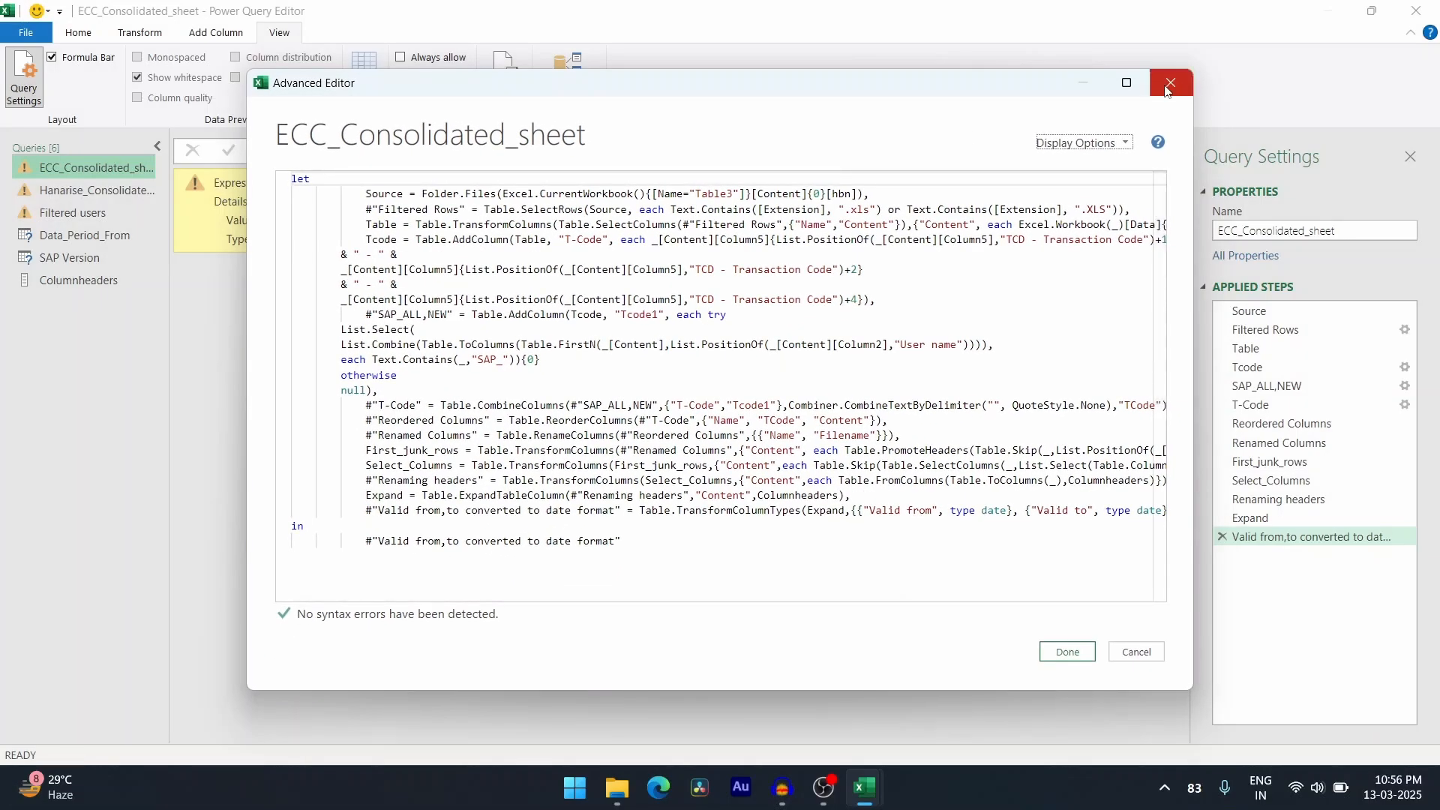
click(1167, 90)
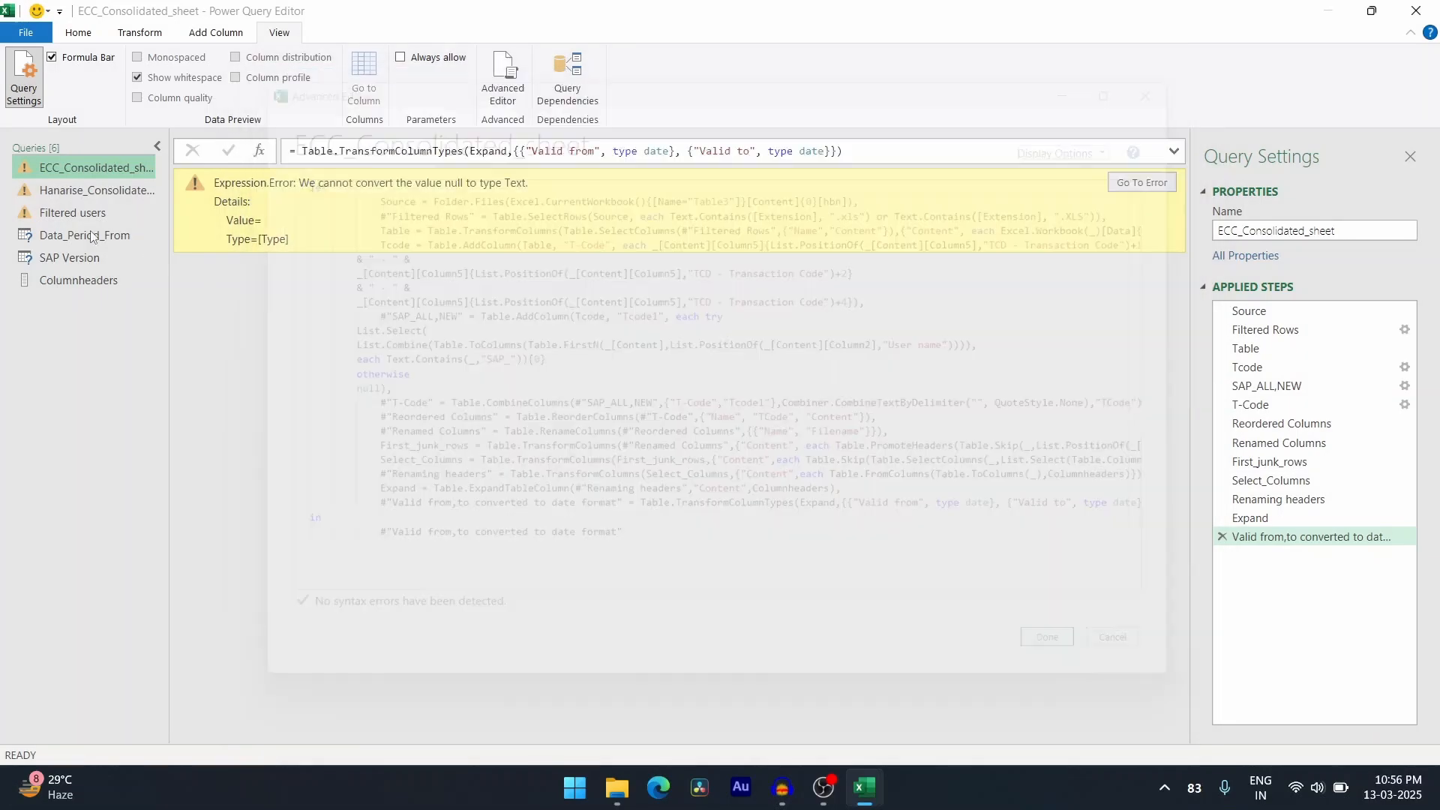
click(1417, 12)
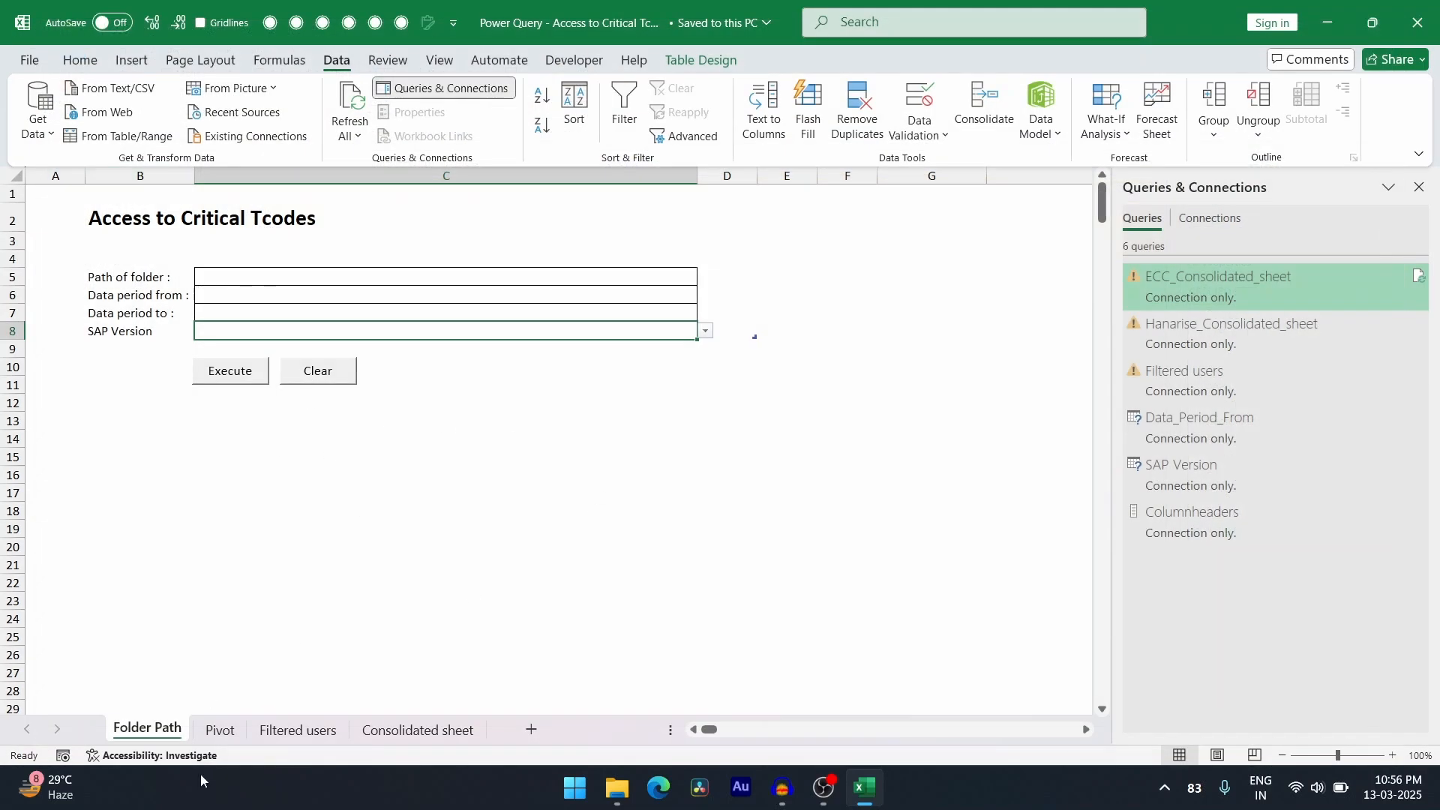
Step: Check the Pivot and Folder Path sheets, and open the VBA editor to examine the workbook's list of modules
click(218, 729)
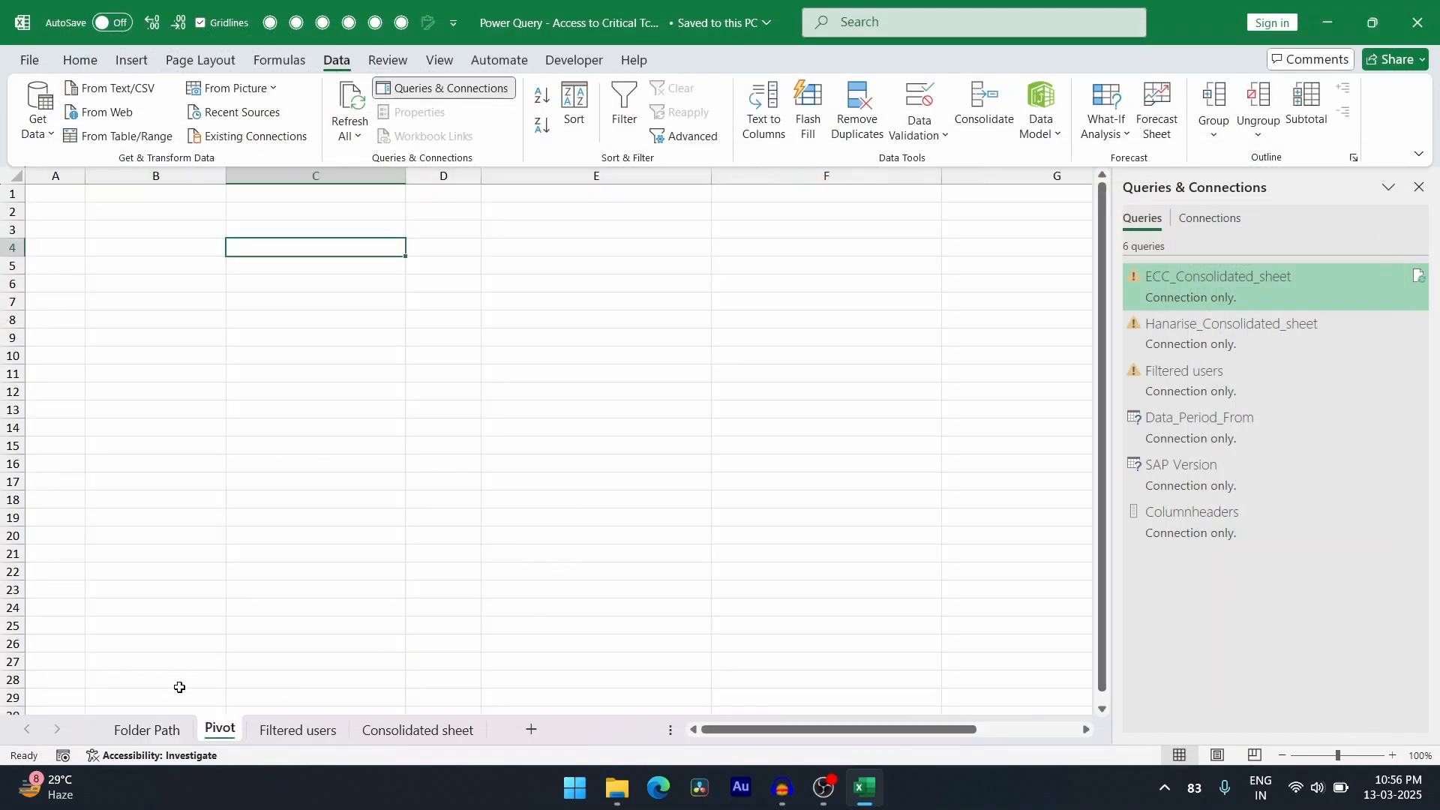
click(147, 729)
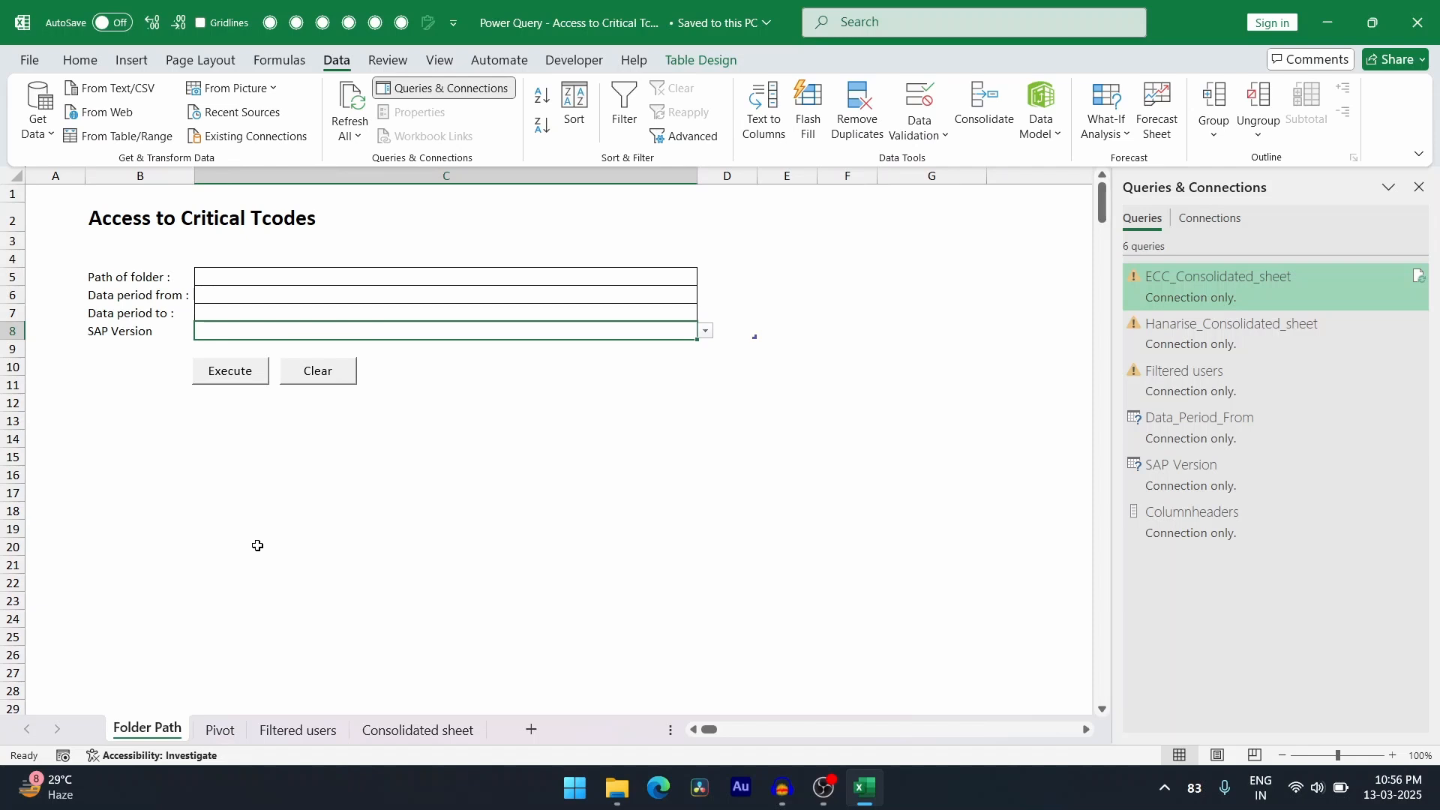
key(alt+F11)
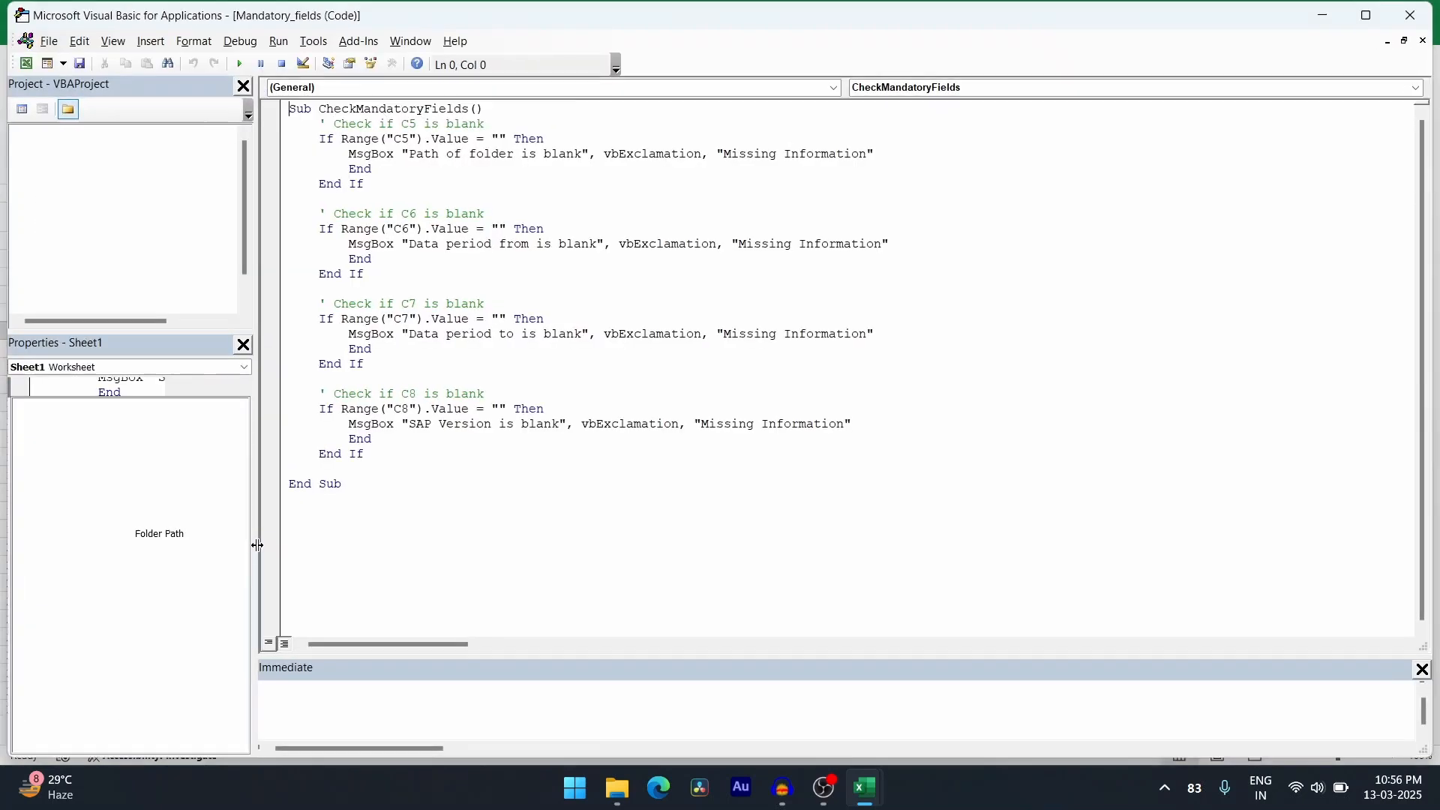
scroll(87, 248, down, 1)
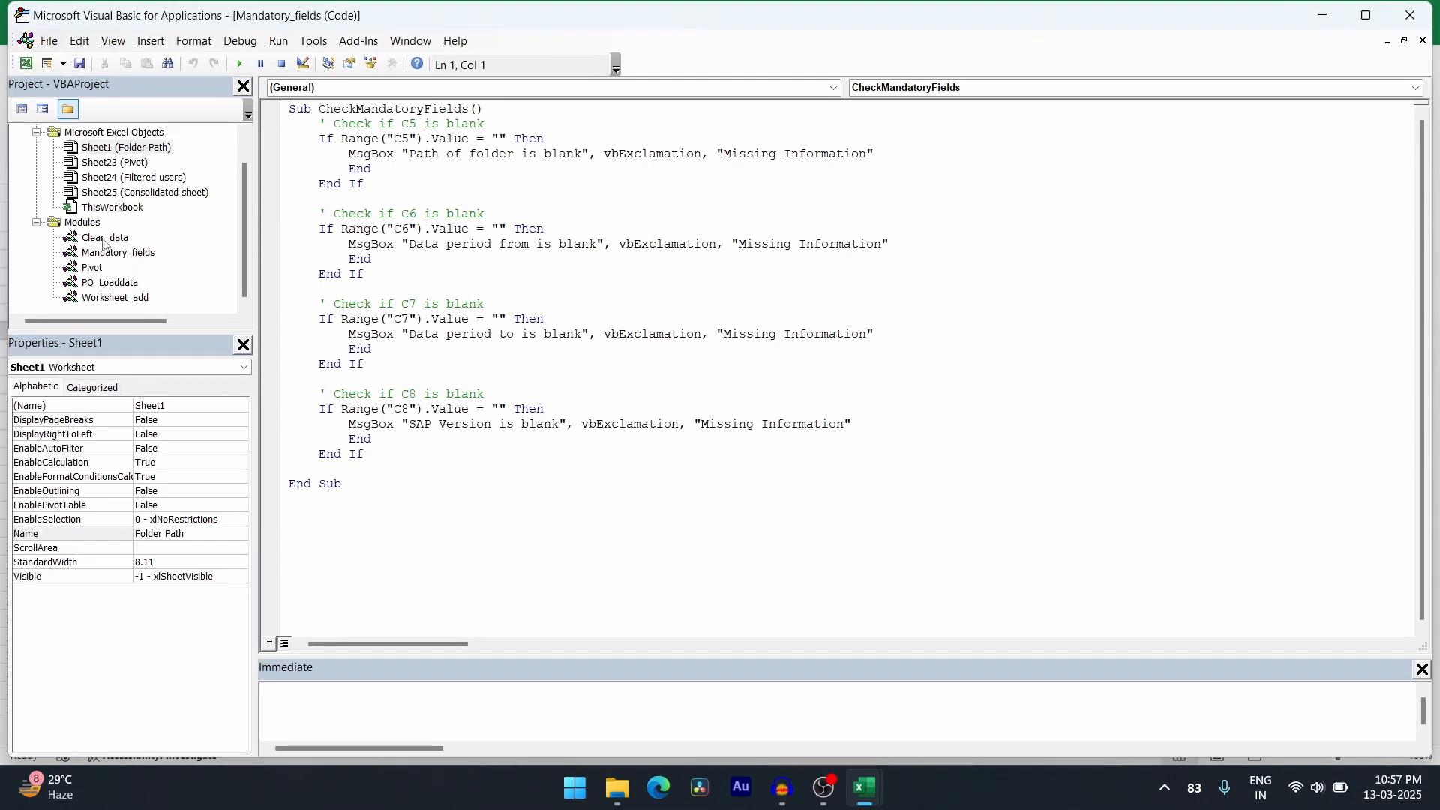
Step: Look through the Pivot, Filtered users and Consolidated sheet worksheets, and open the code of the Clear_data module
key(alt+Tab)
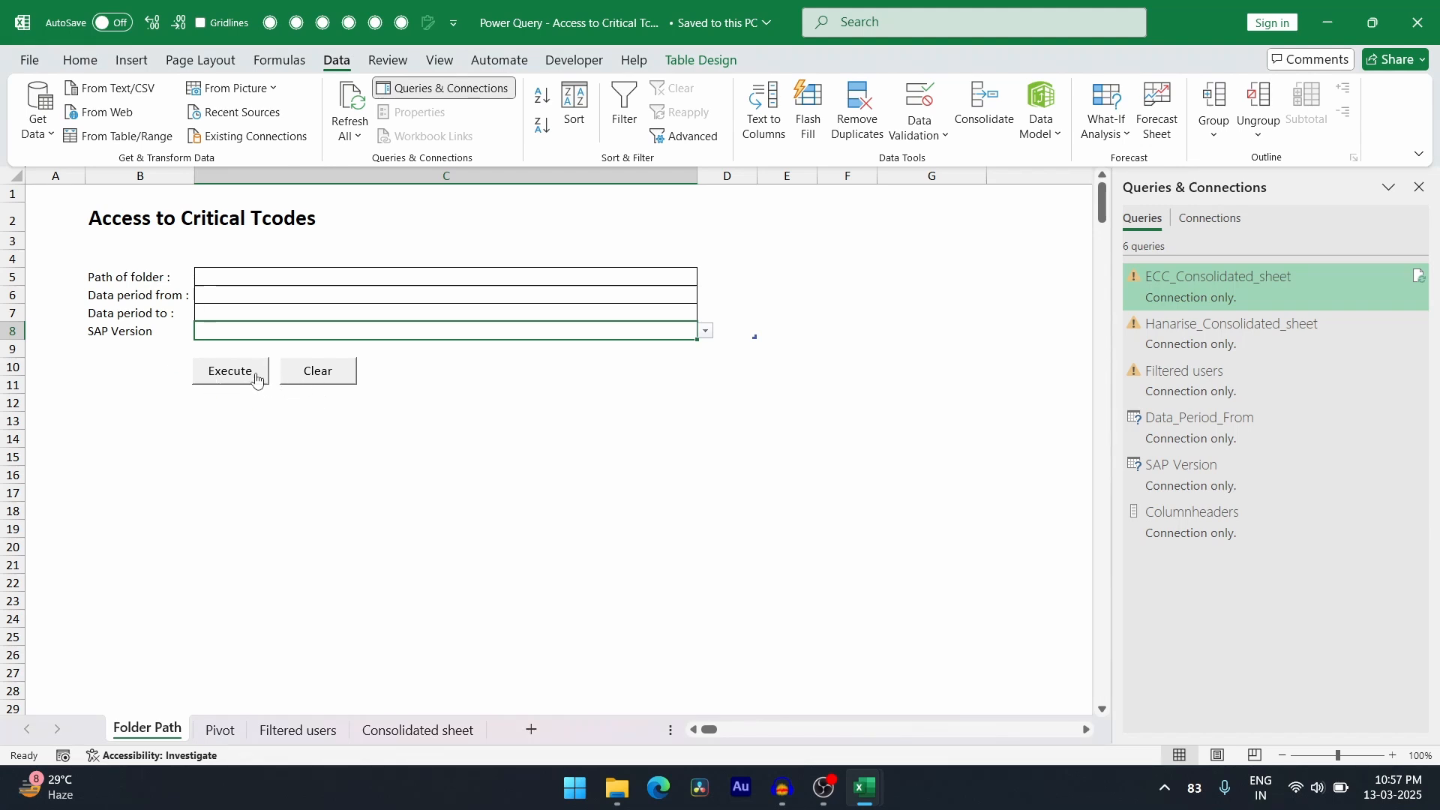
click(217, 730)
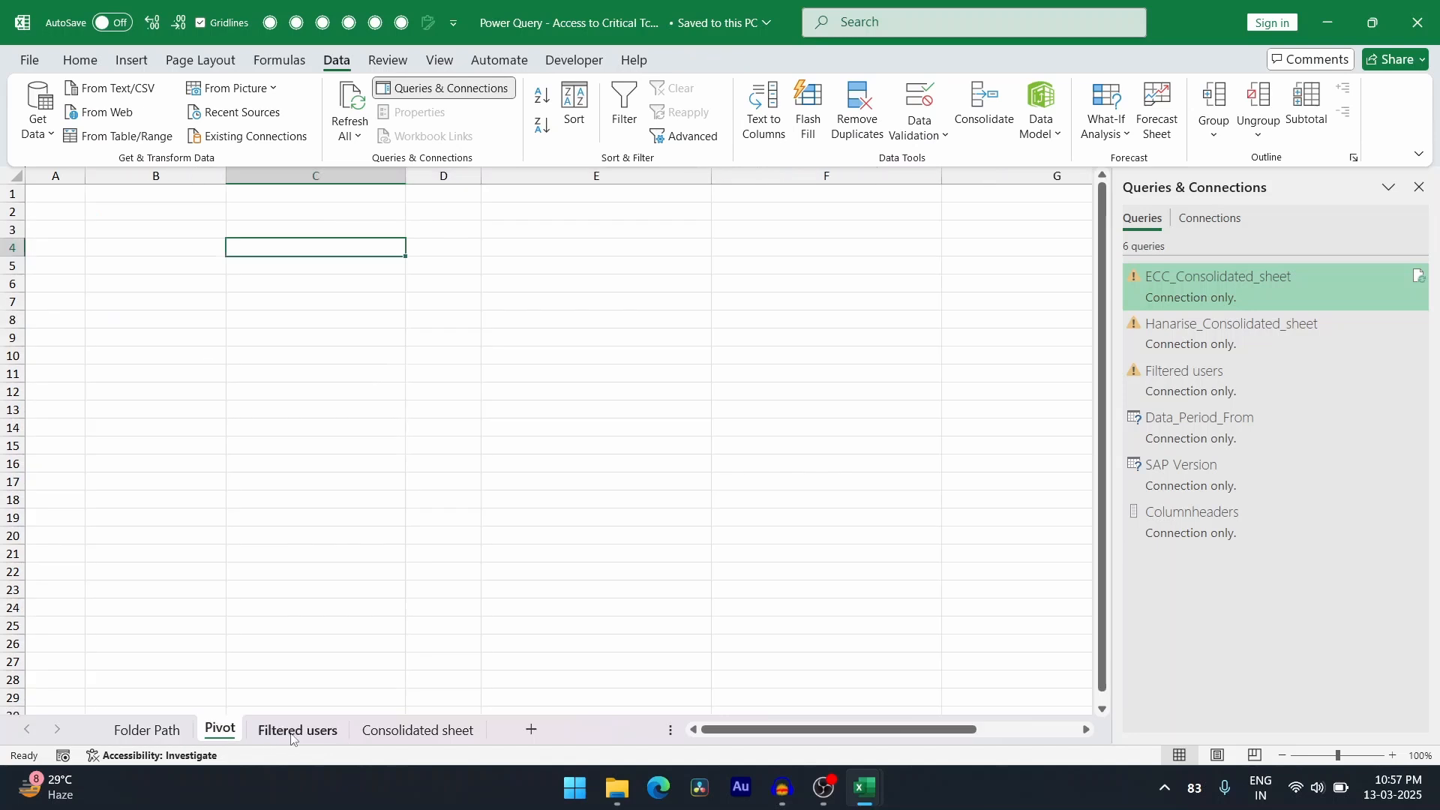
click(298, 729)
click(418, 729)
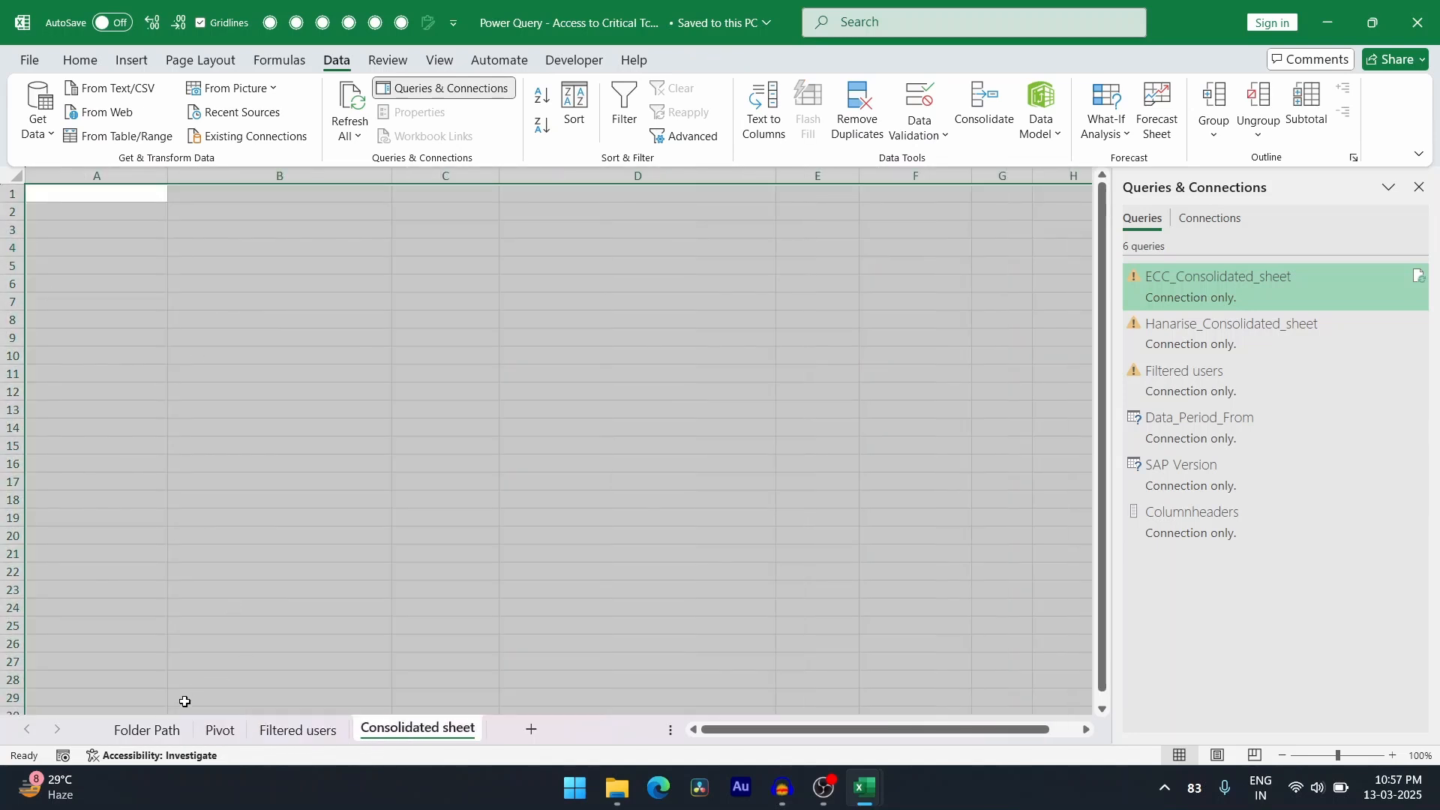
click(159, 725)
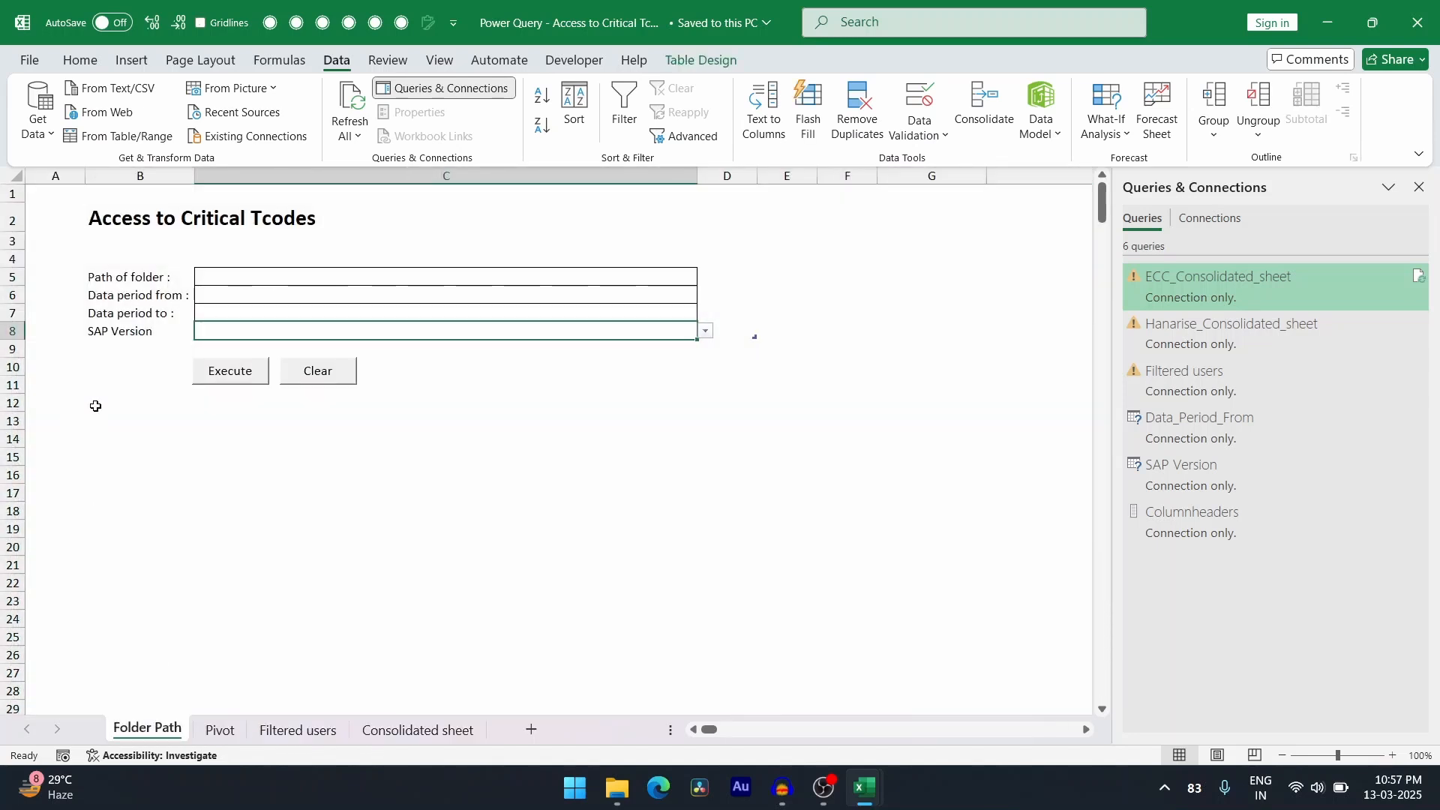
key(alt+F11)
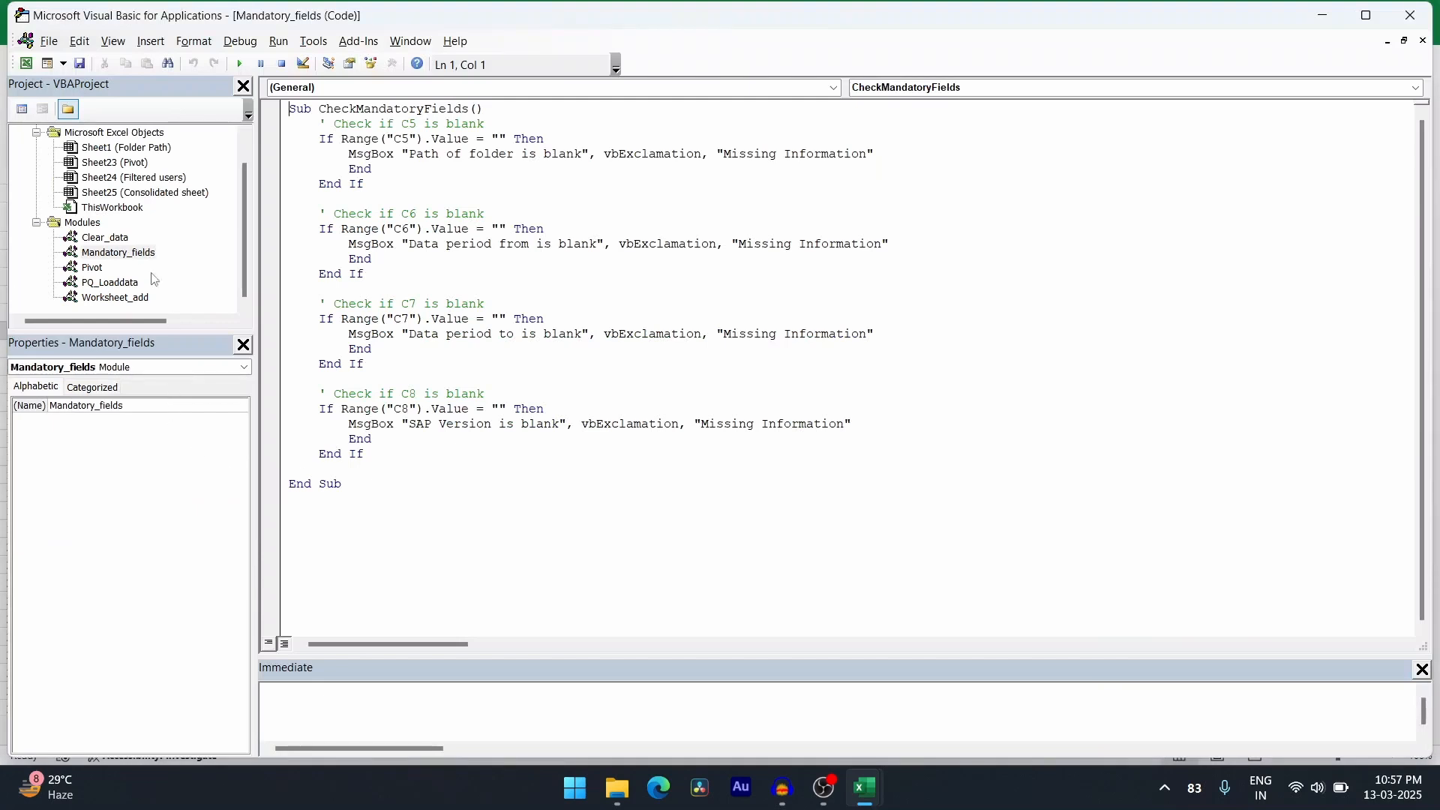
double_click(105, 237)
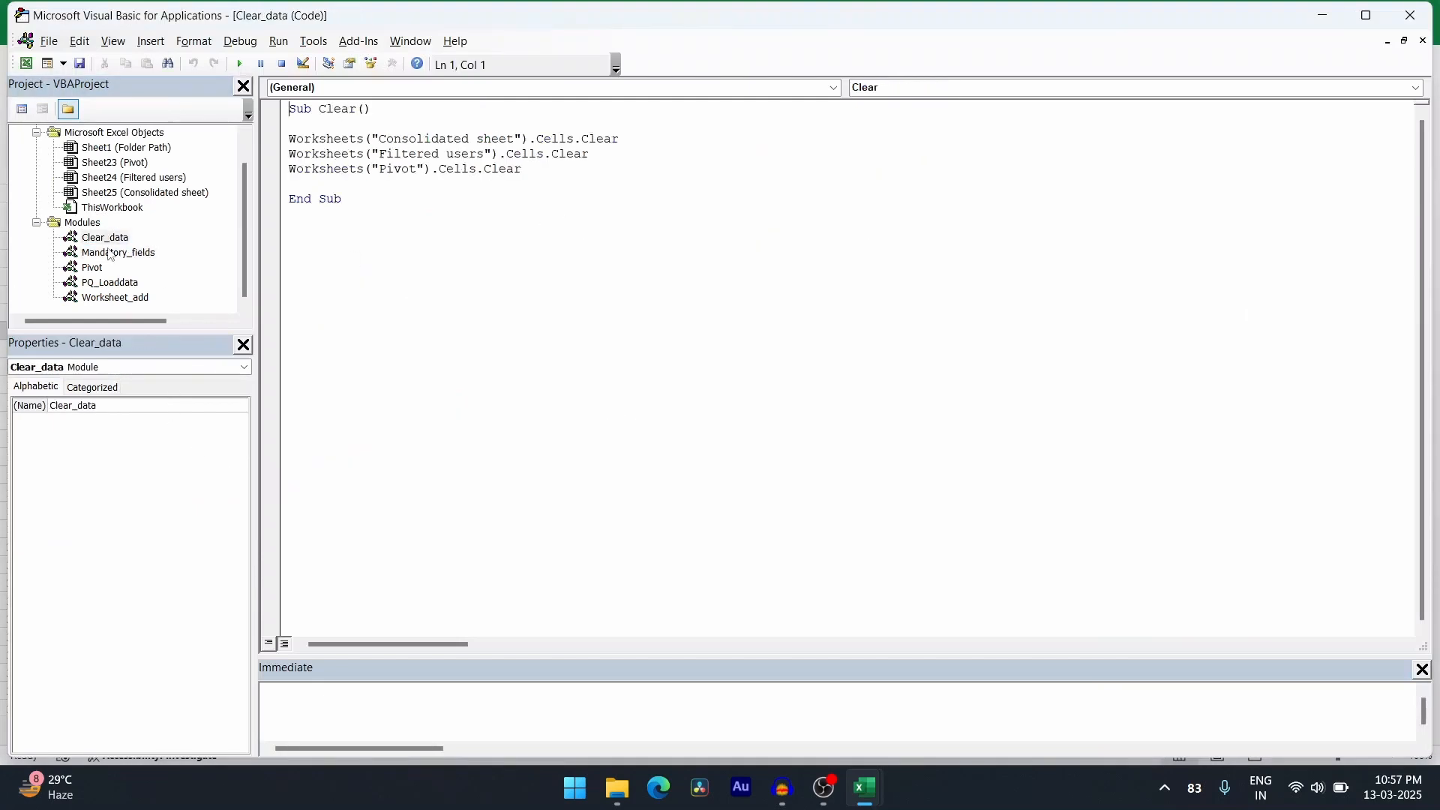
Step: Return to the Folder Path sheet, run Execute with all input fields blank, and dismiss the message box
key(alt+F11)
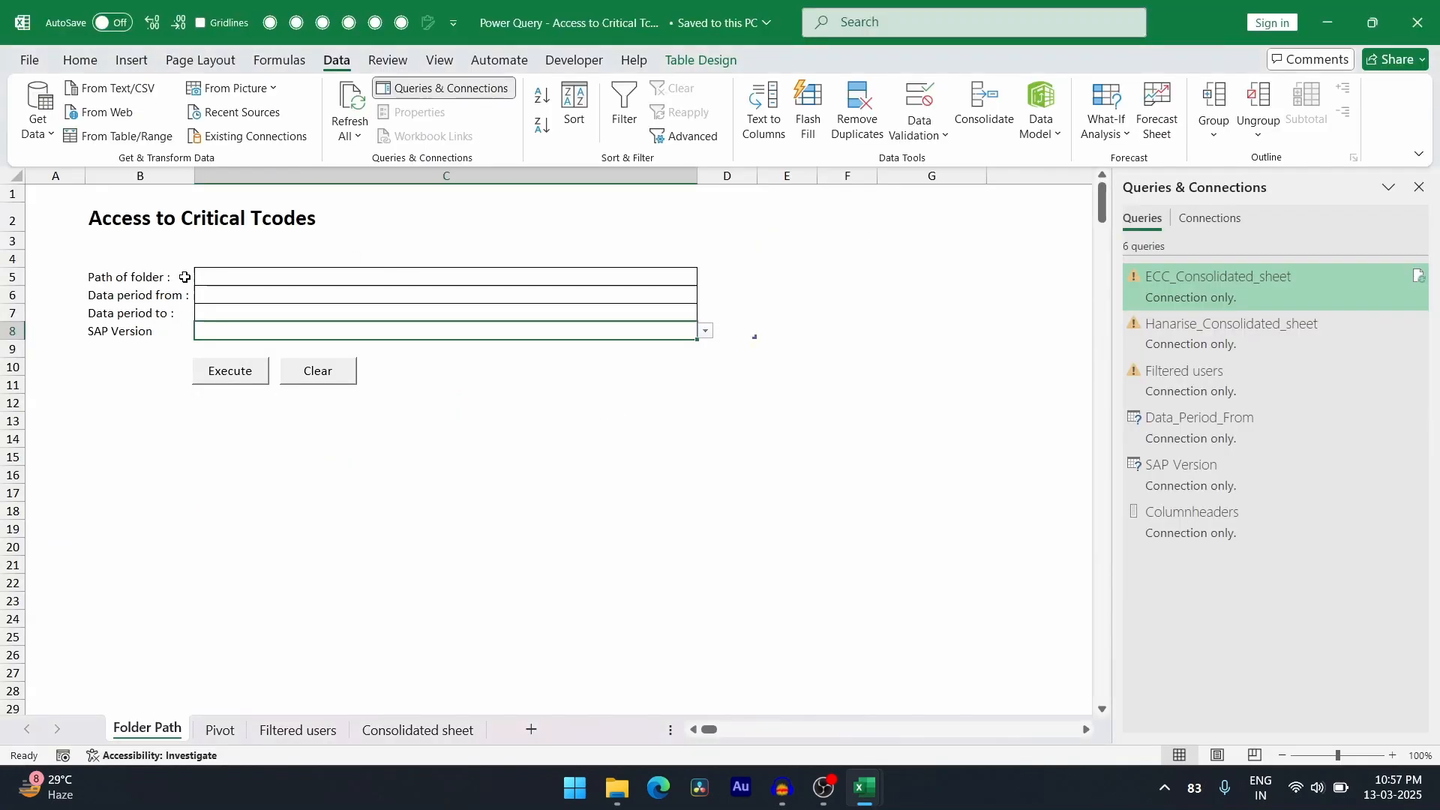
click(240, 388)
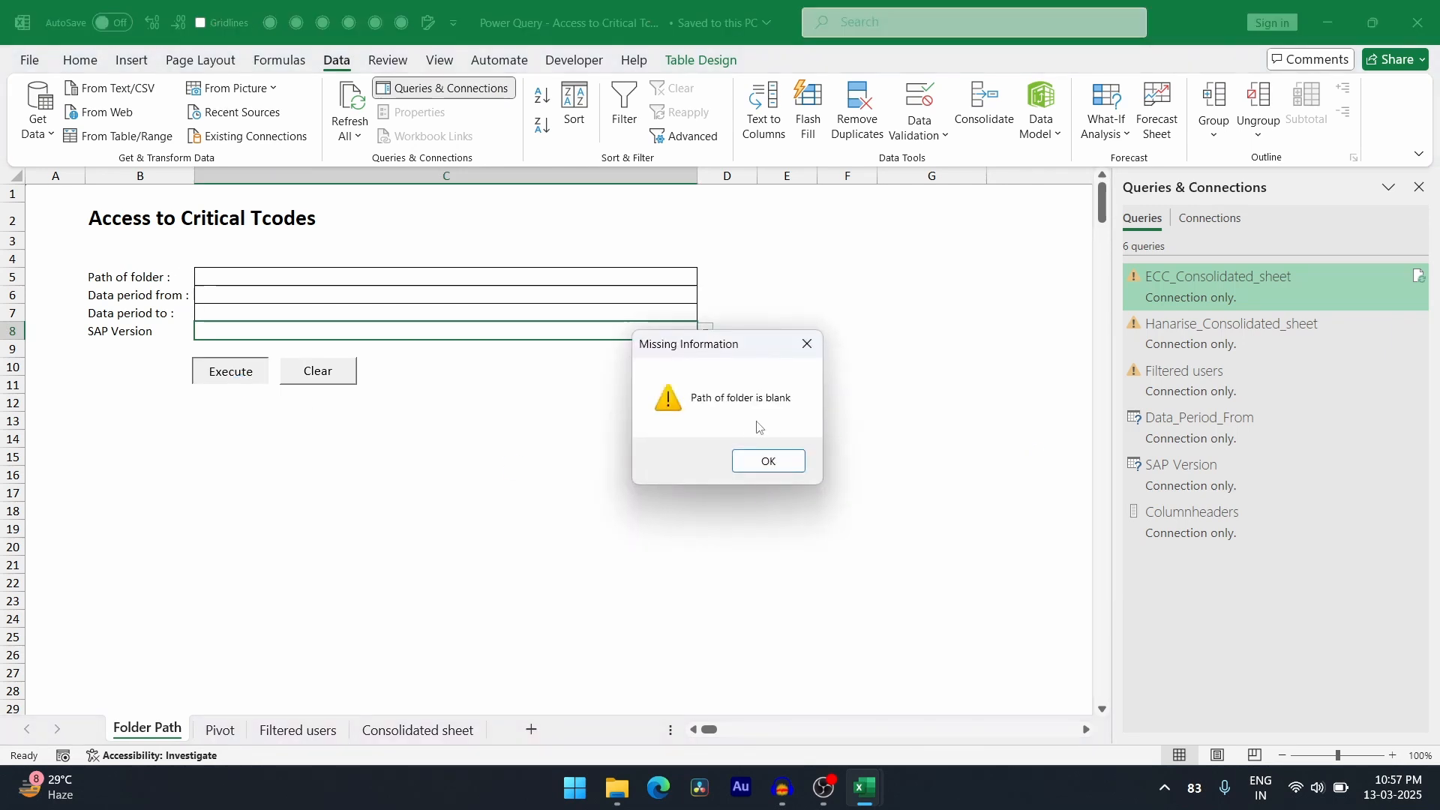
click(806, 343)
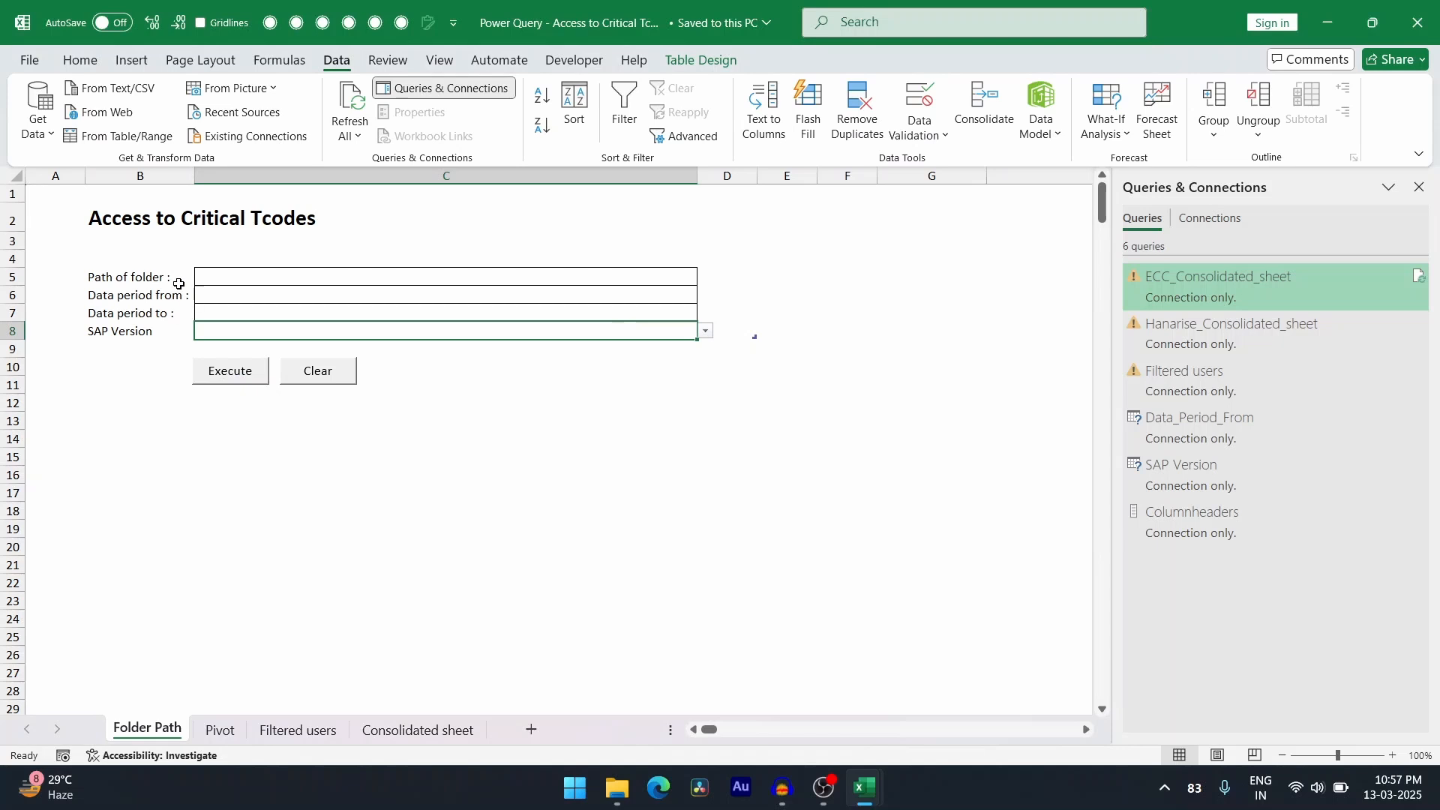
Step: Inspect the code of the Mandatory_fields module in the VBA editor, and open the PQ_Loaddata module
key(alt+Tab)
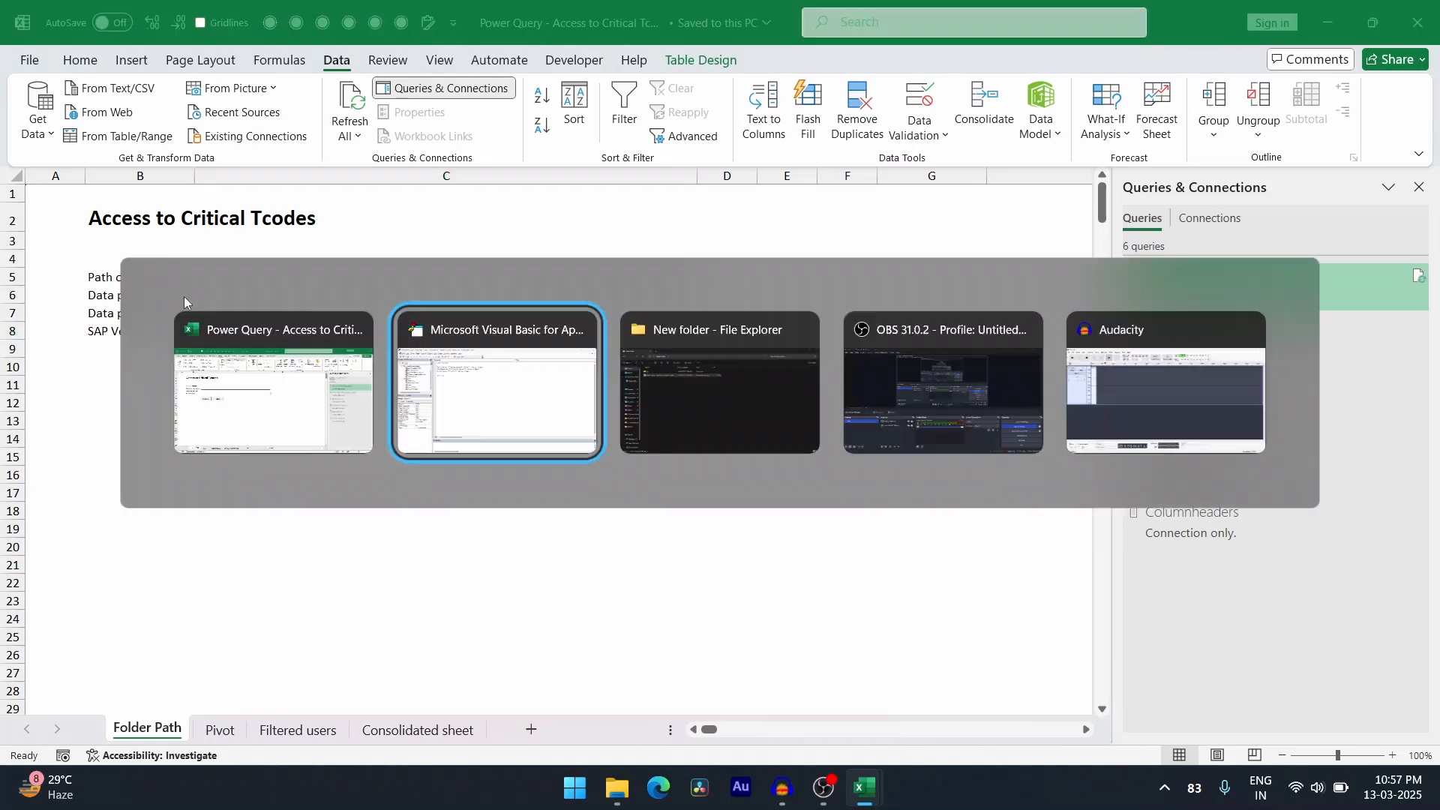
double_click(99, 253)
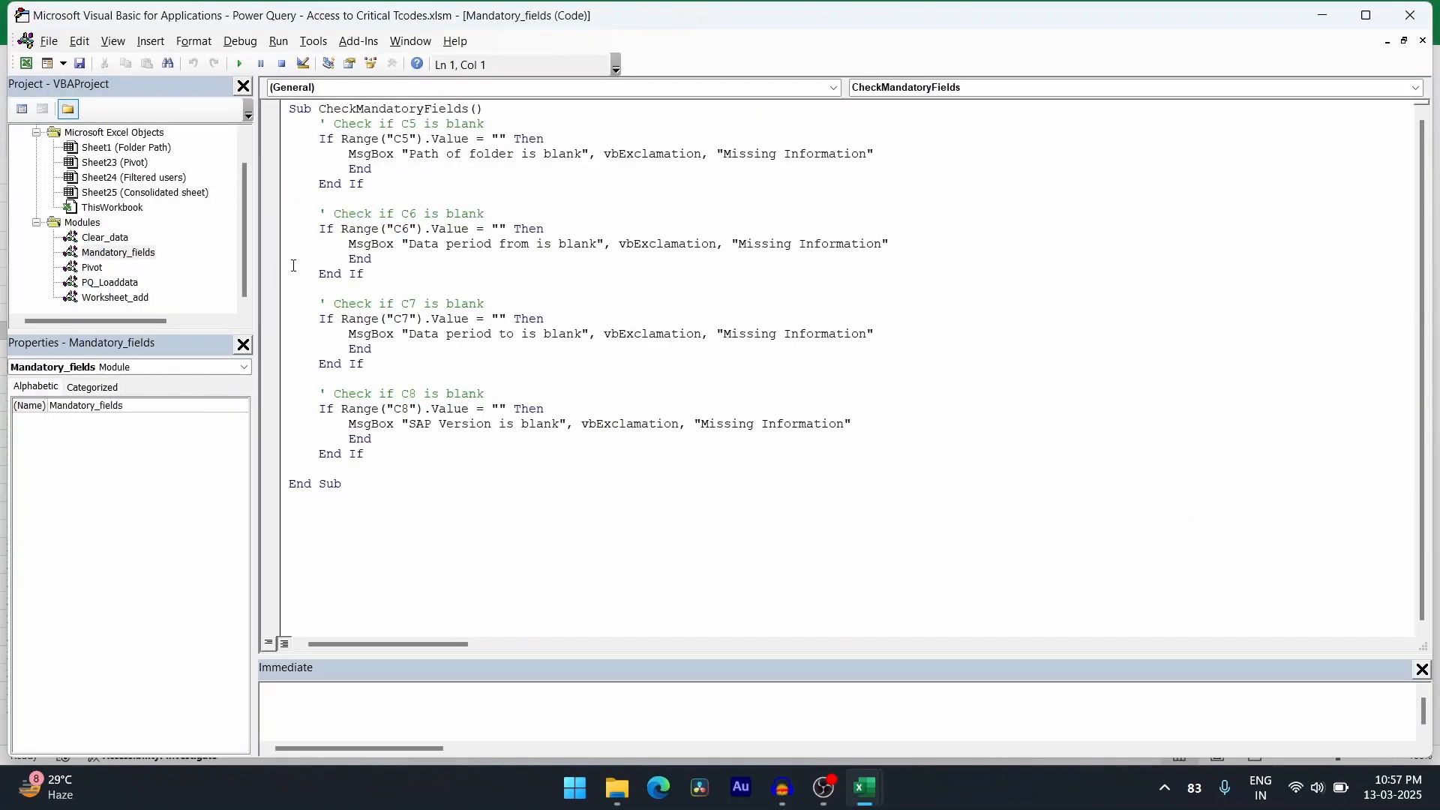
double_click(107, 285)
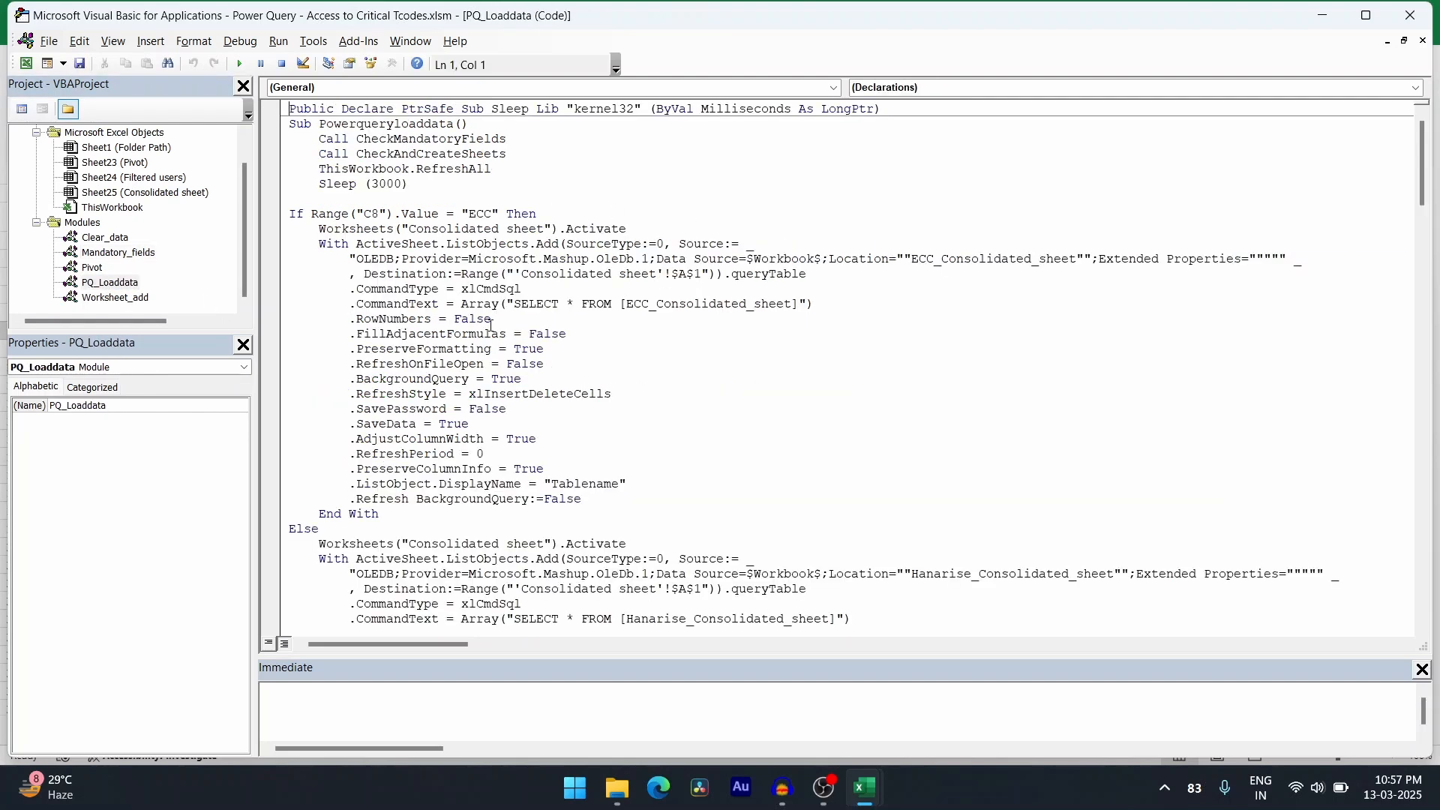
Step: Compare the PQ_Loaddata code with the Folder Path sheet, inspect the Pivot module's code, and close the VBA editor
key(alt+F11)
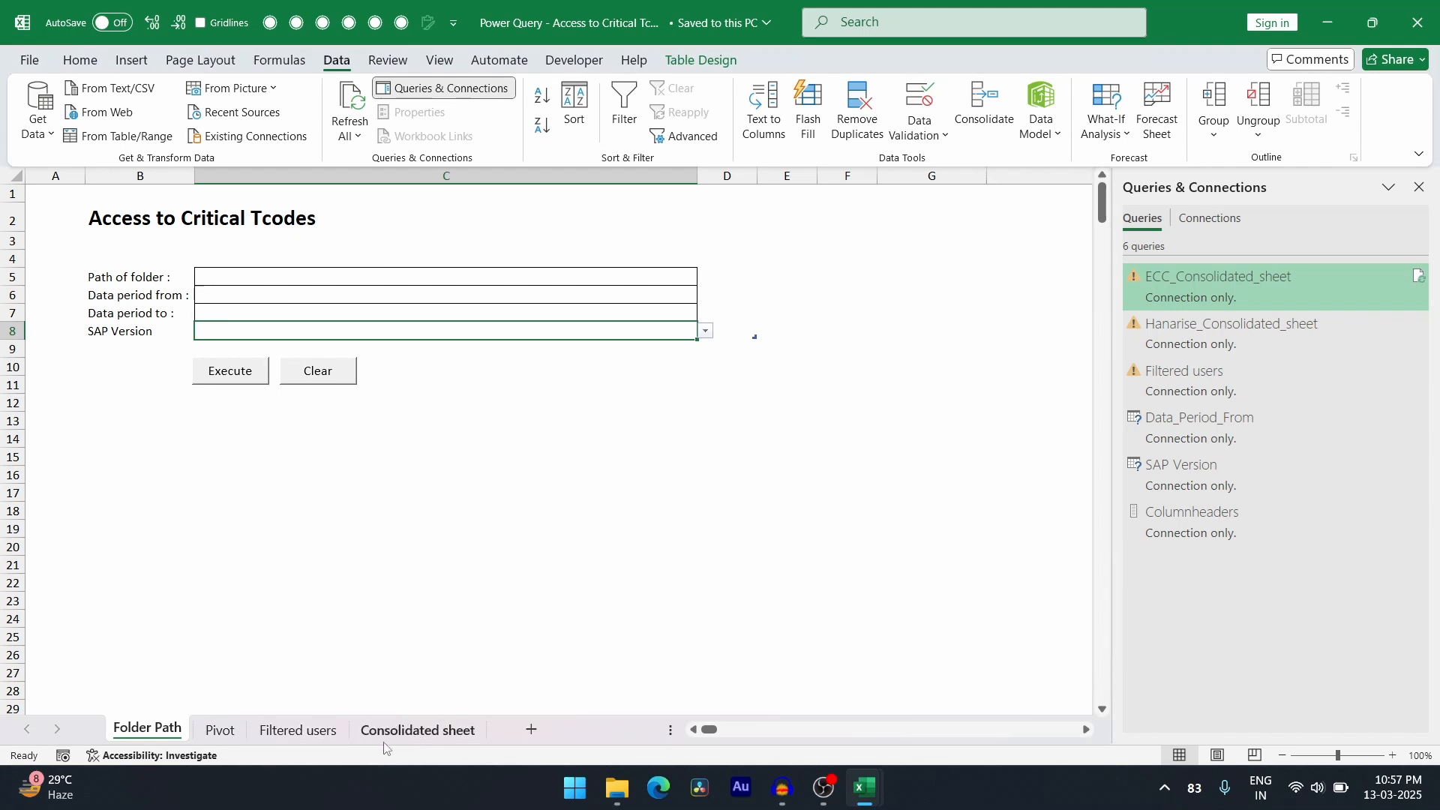
key(alt+F11)
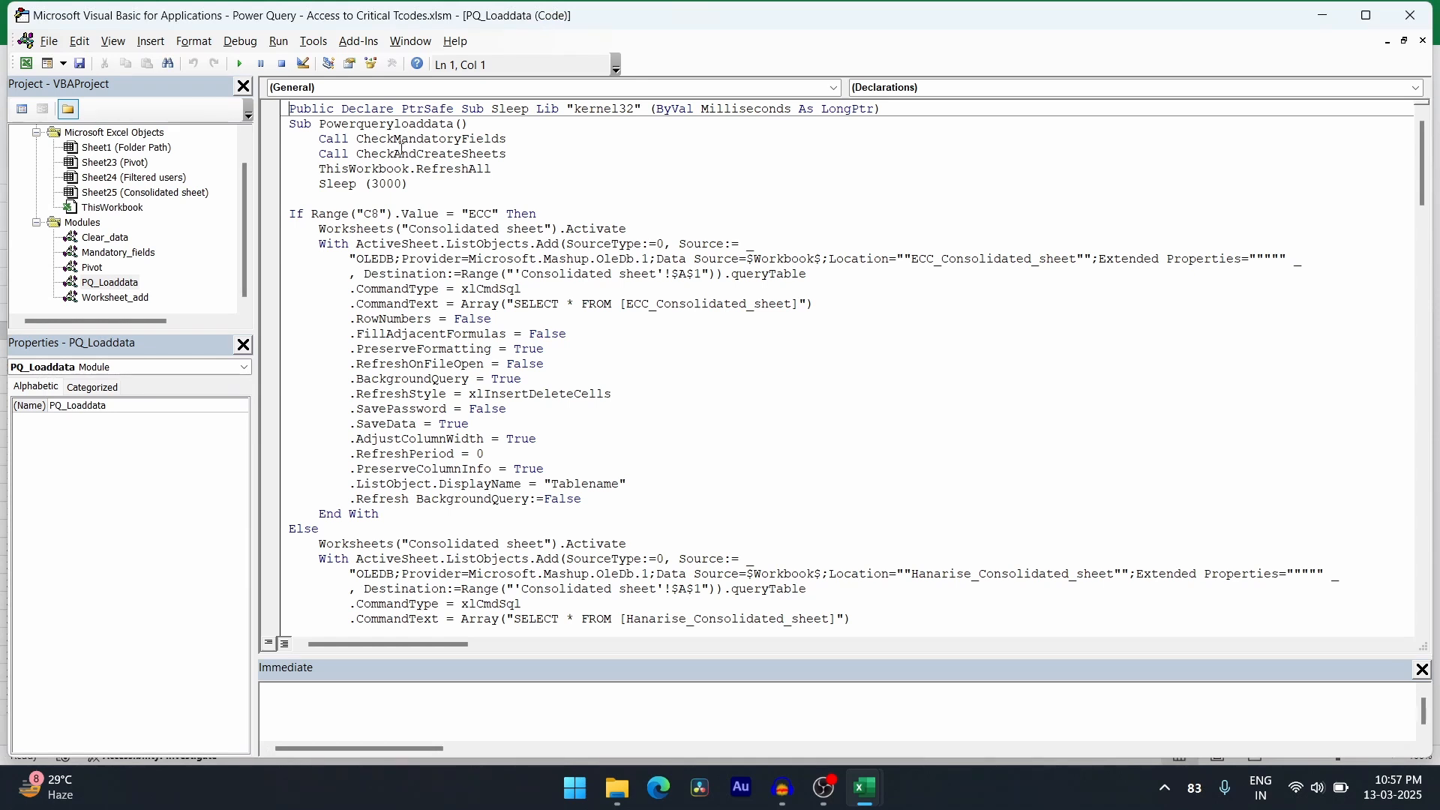
key(alt+F11)
key(alt+F11)
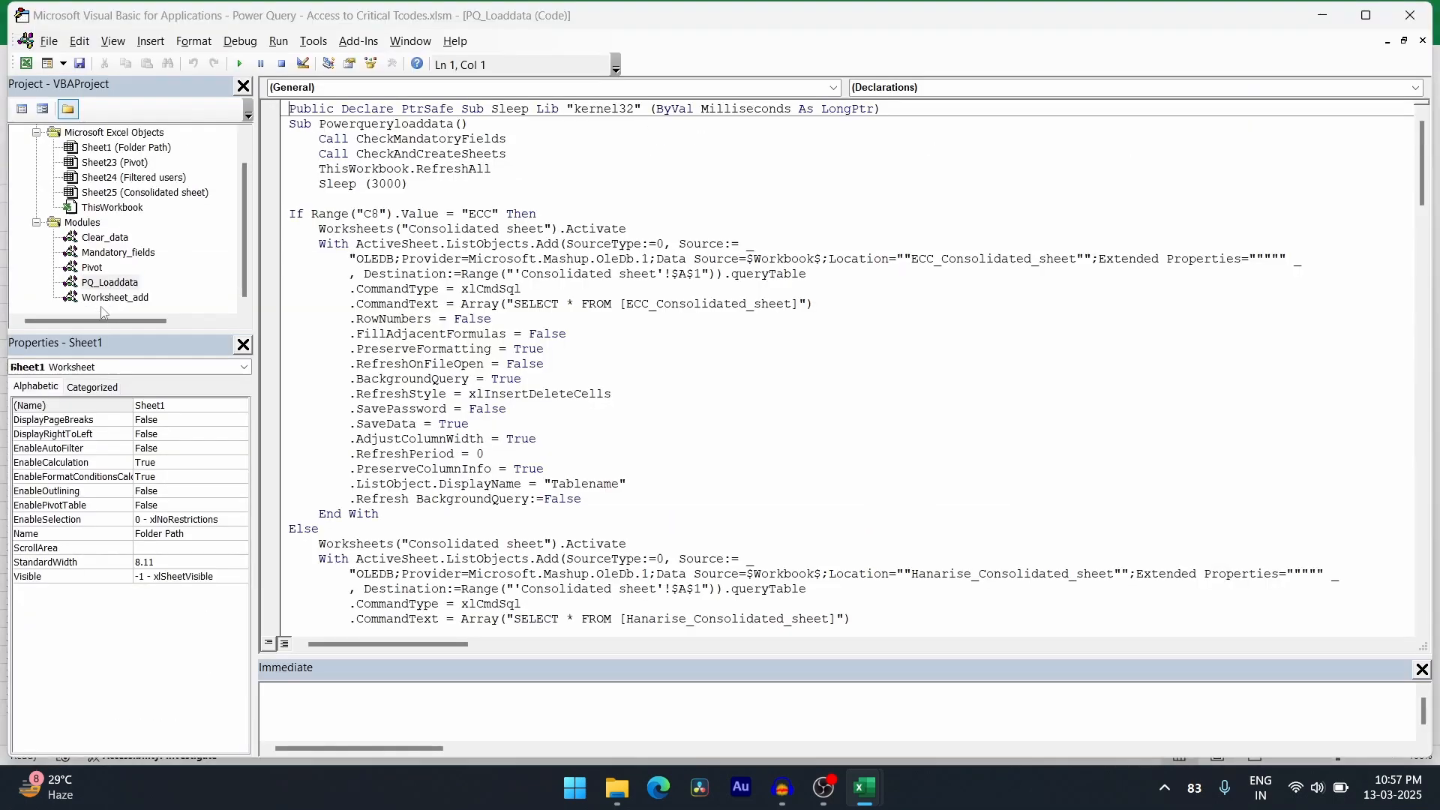
double_click(103, 269)
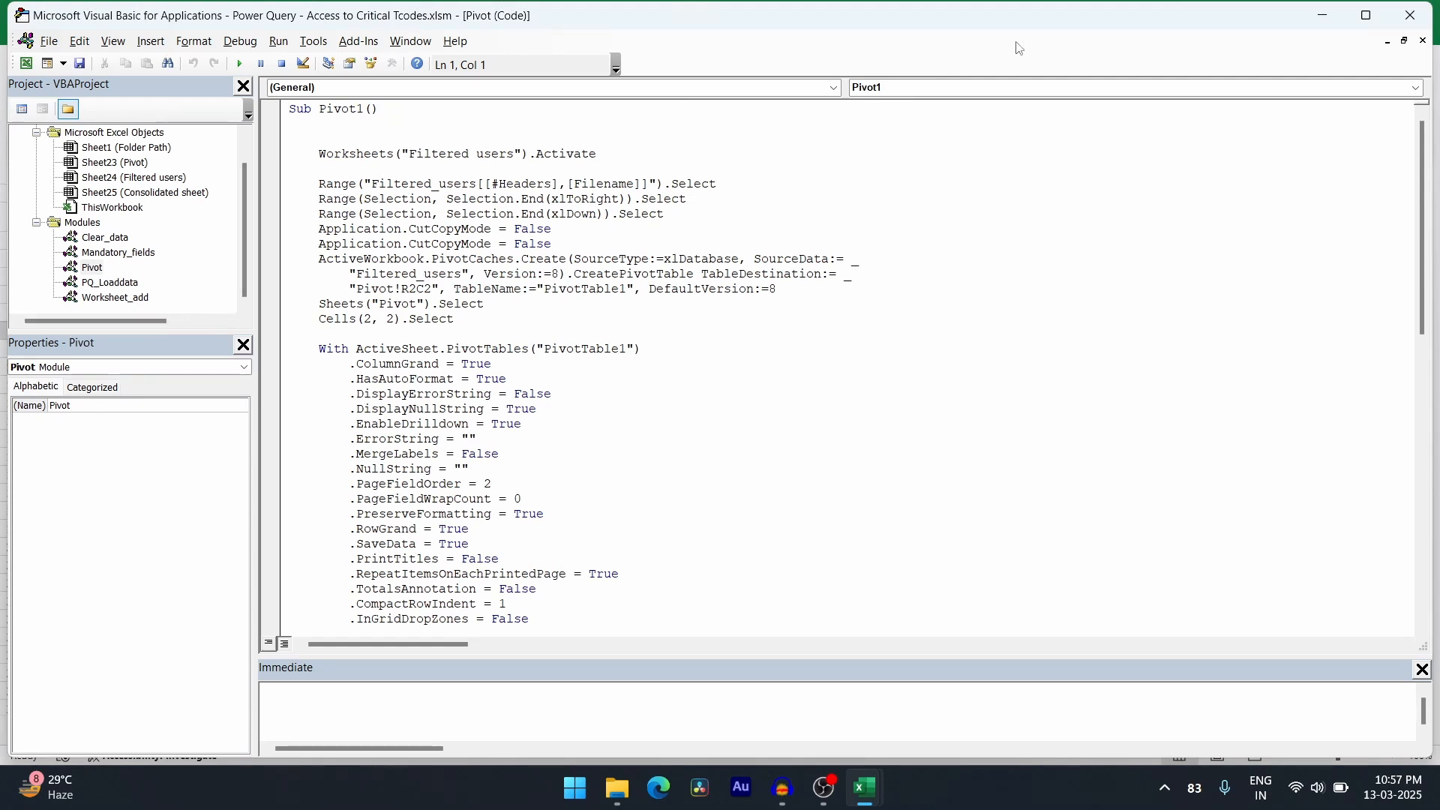
click(1410, 15)
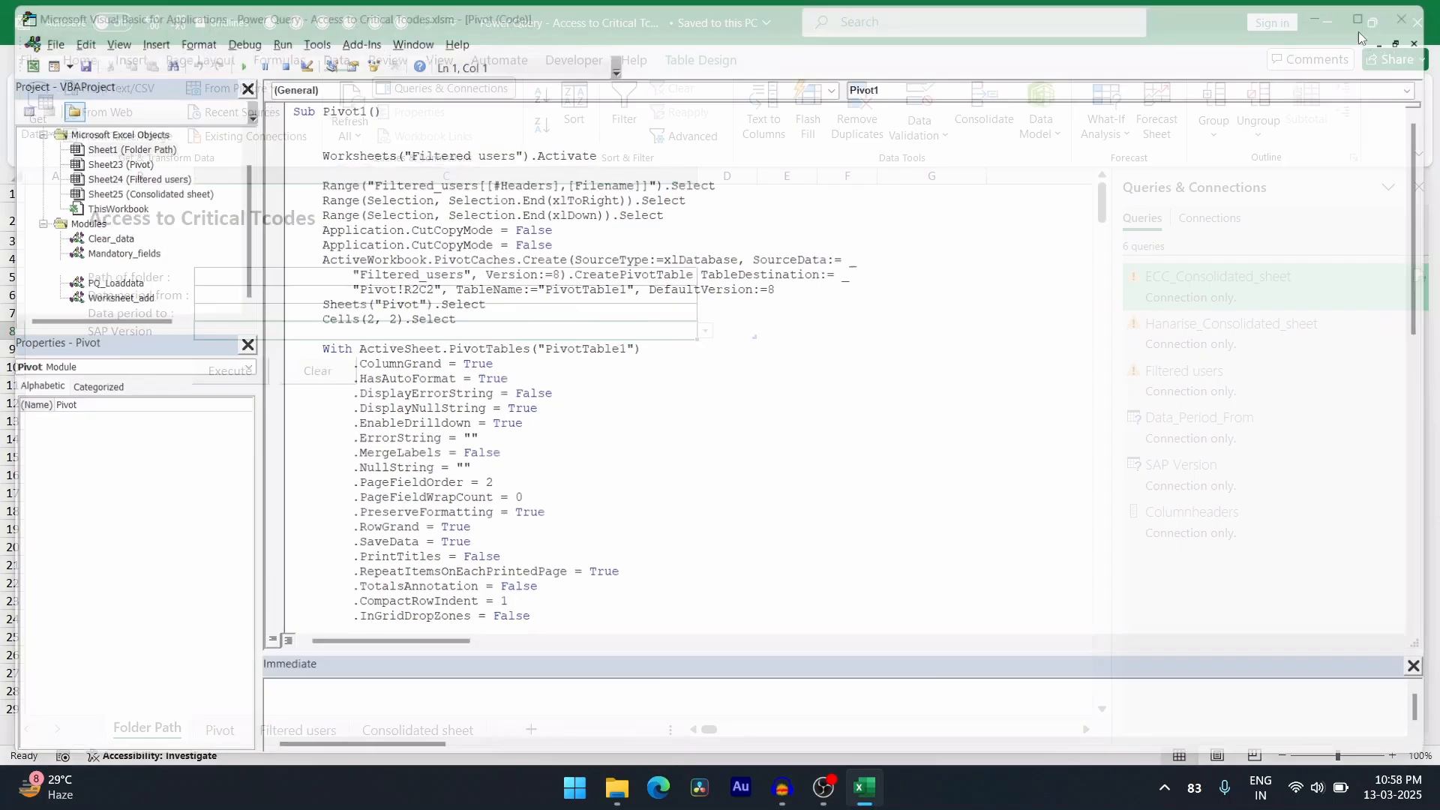
Step: Browse the SAP reports in the Ecc folder in File Explorer and open the 01 OR 02 workbook
key(alt+Tab)
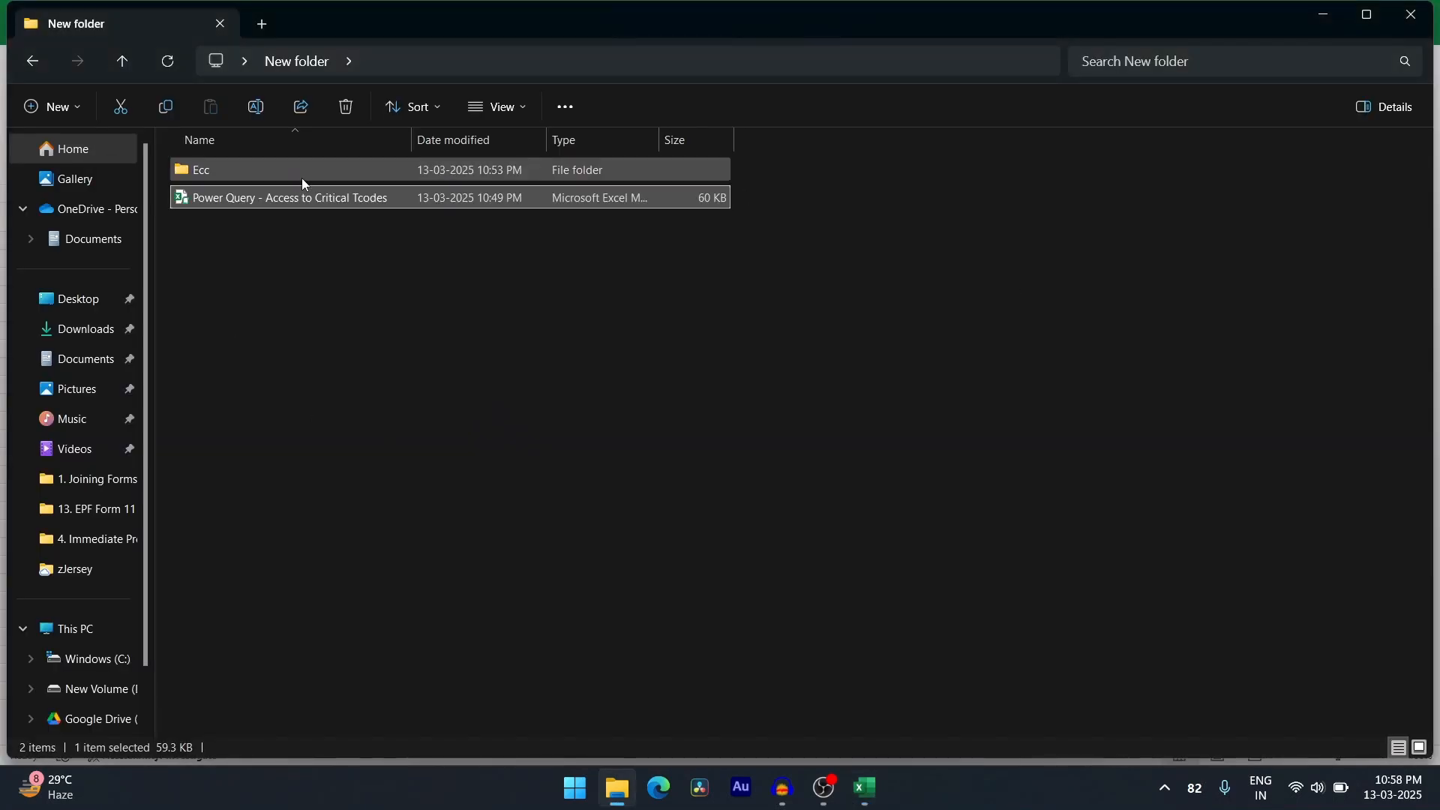
double_click(227, 169)
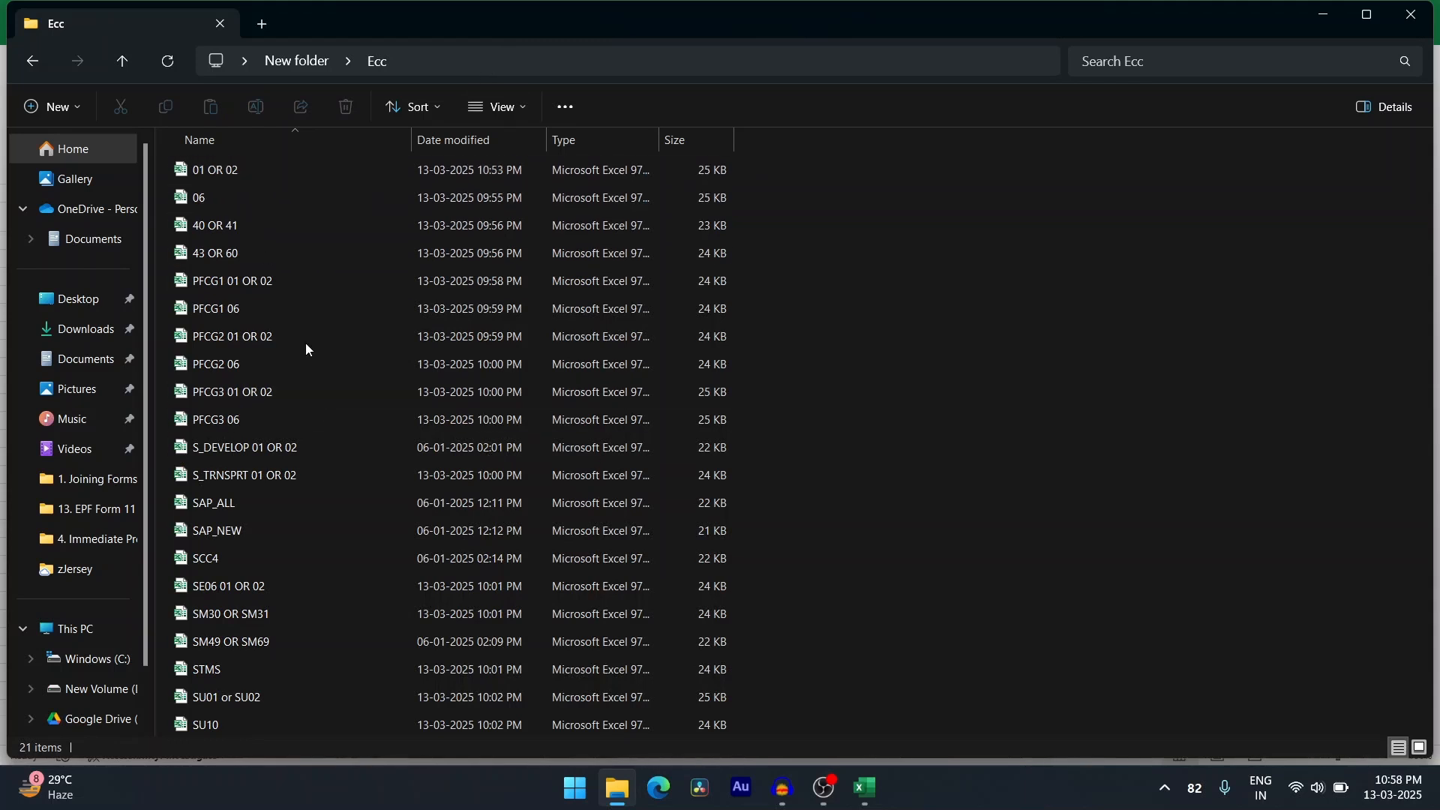
click(234, 177)
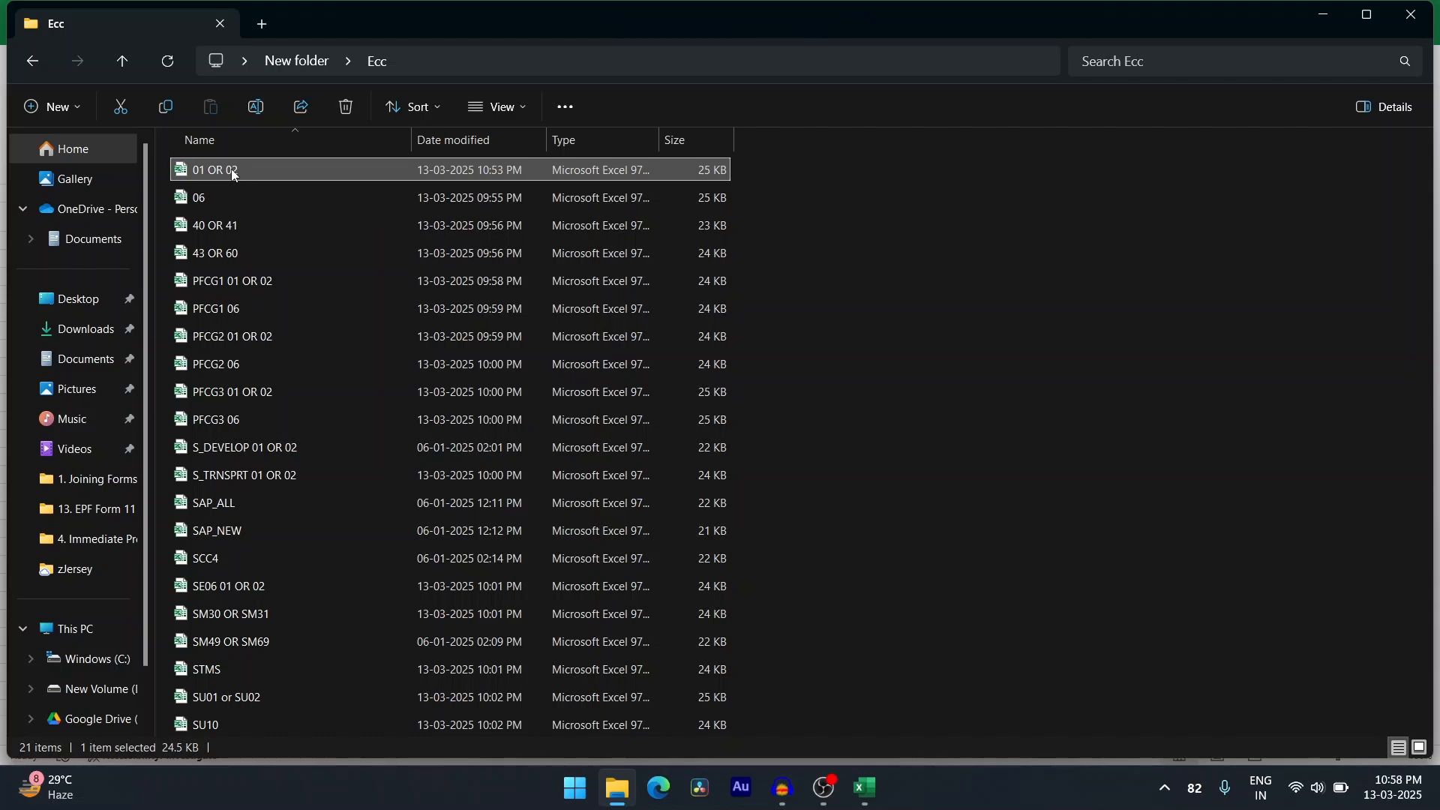
key(alt+Tab)
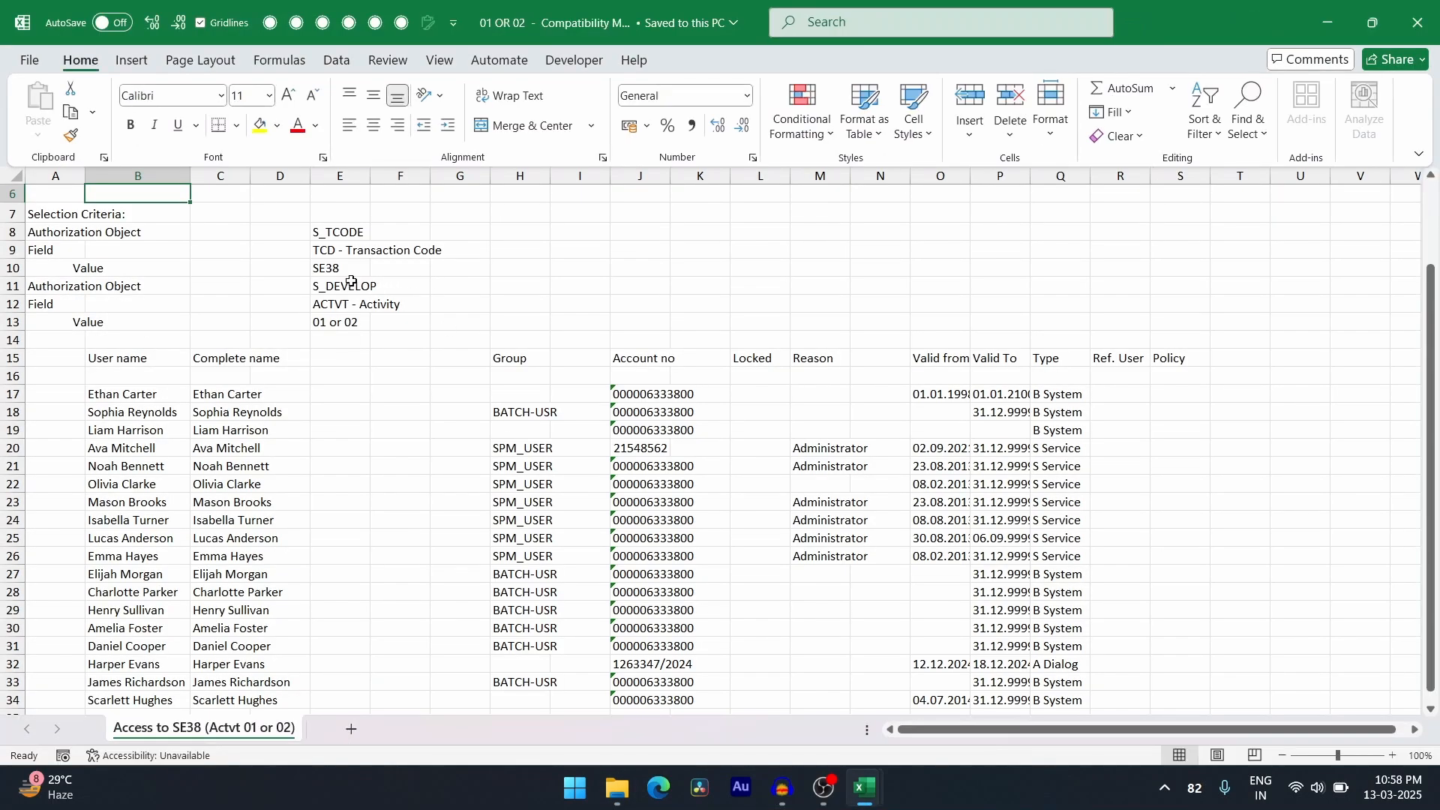
Step: Examine the 01 OR 02 report's selection criteria, including the transaction code, authorization object, activity field and its values
click(343, 273)
click(352, 307)
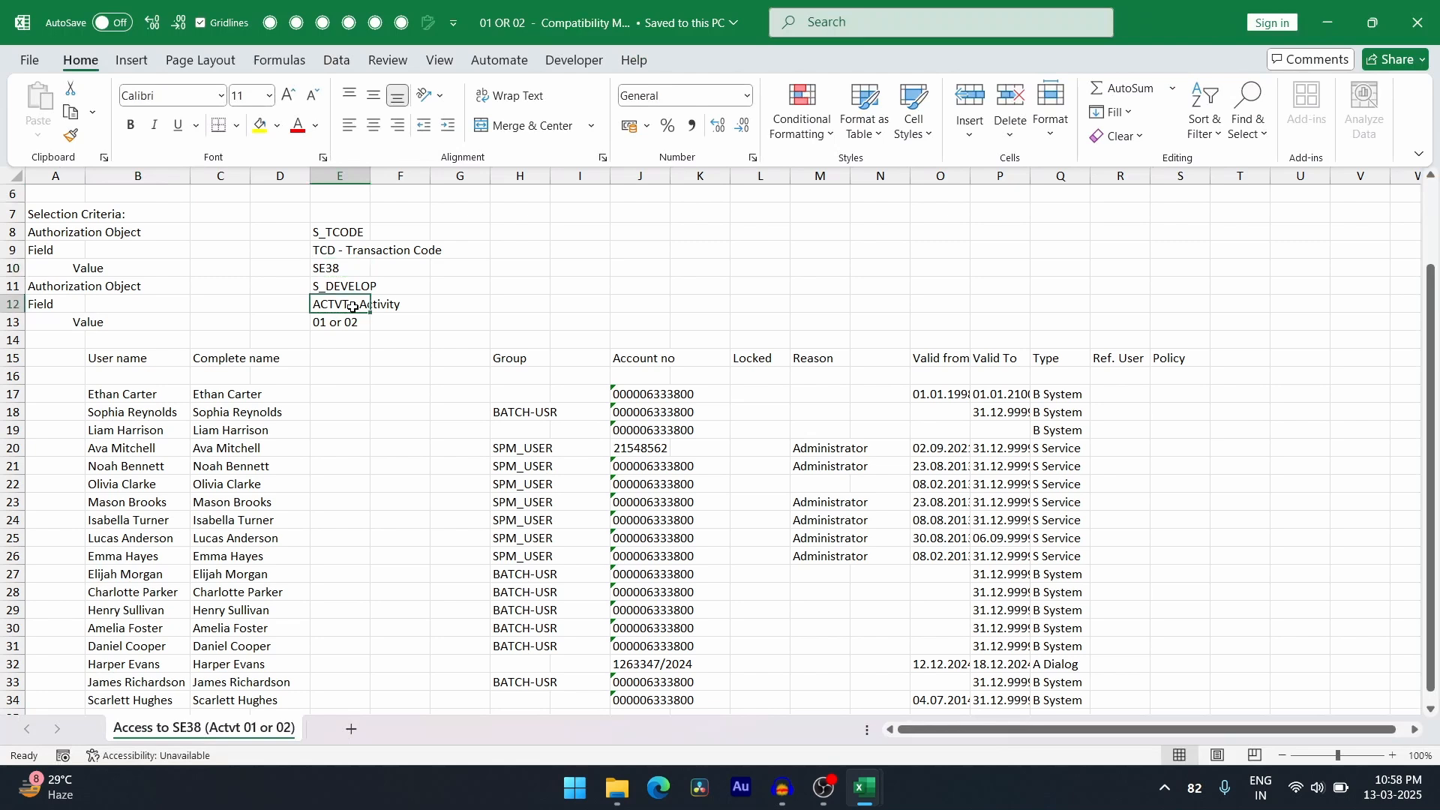
click(339, 326)
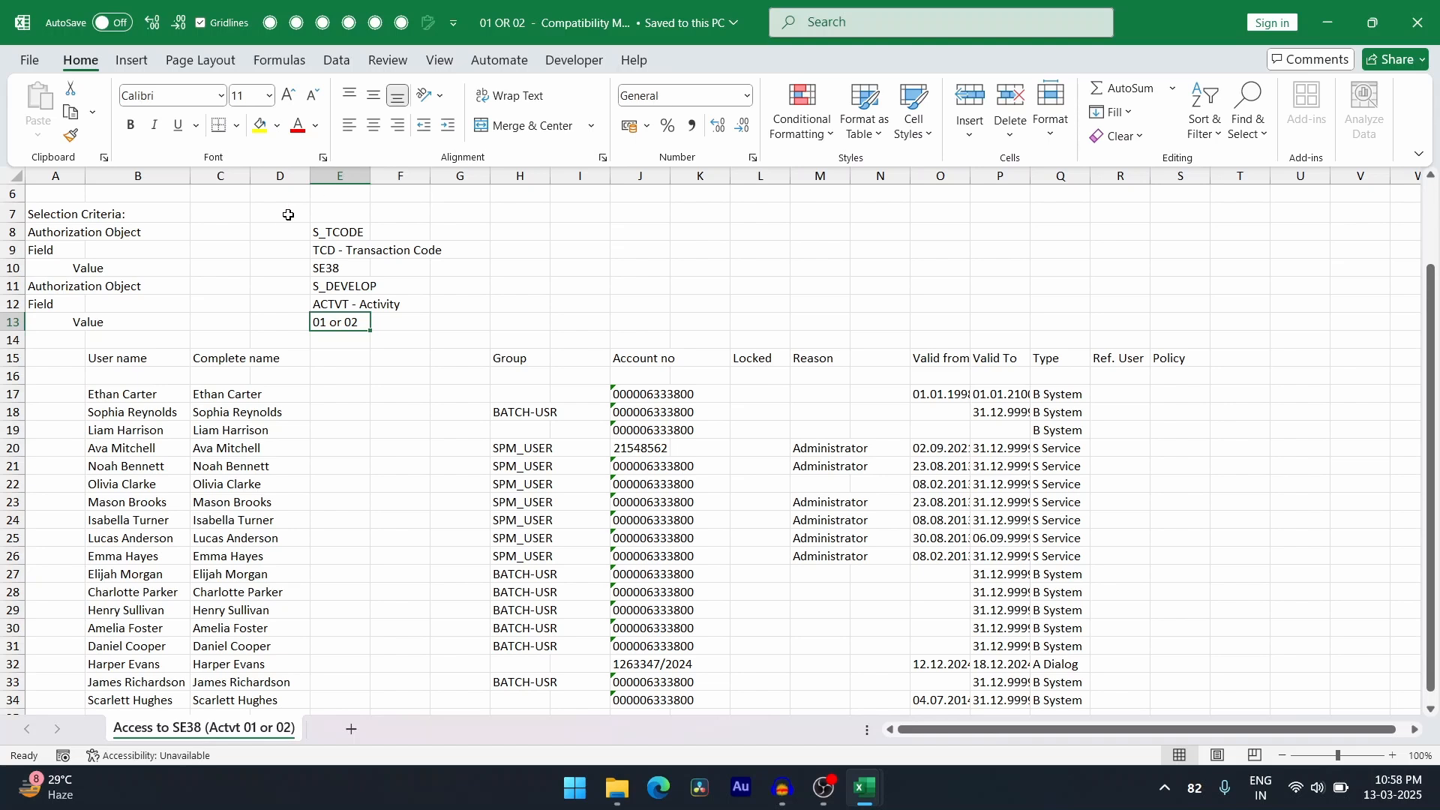
click(342, 288)
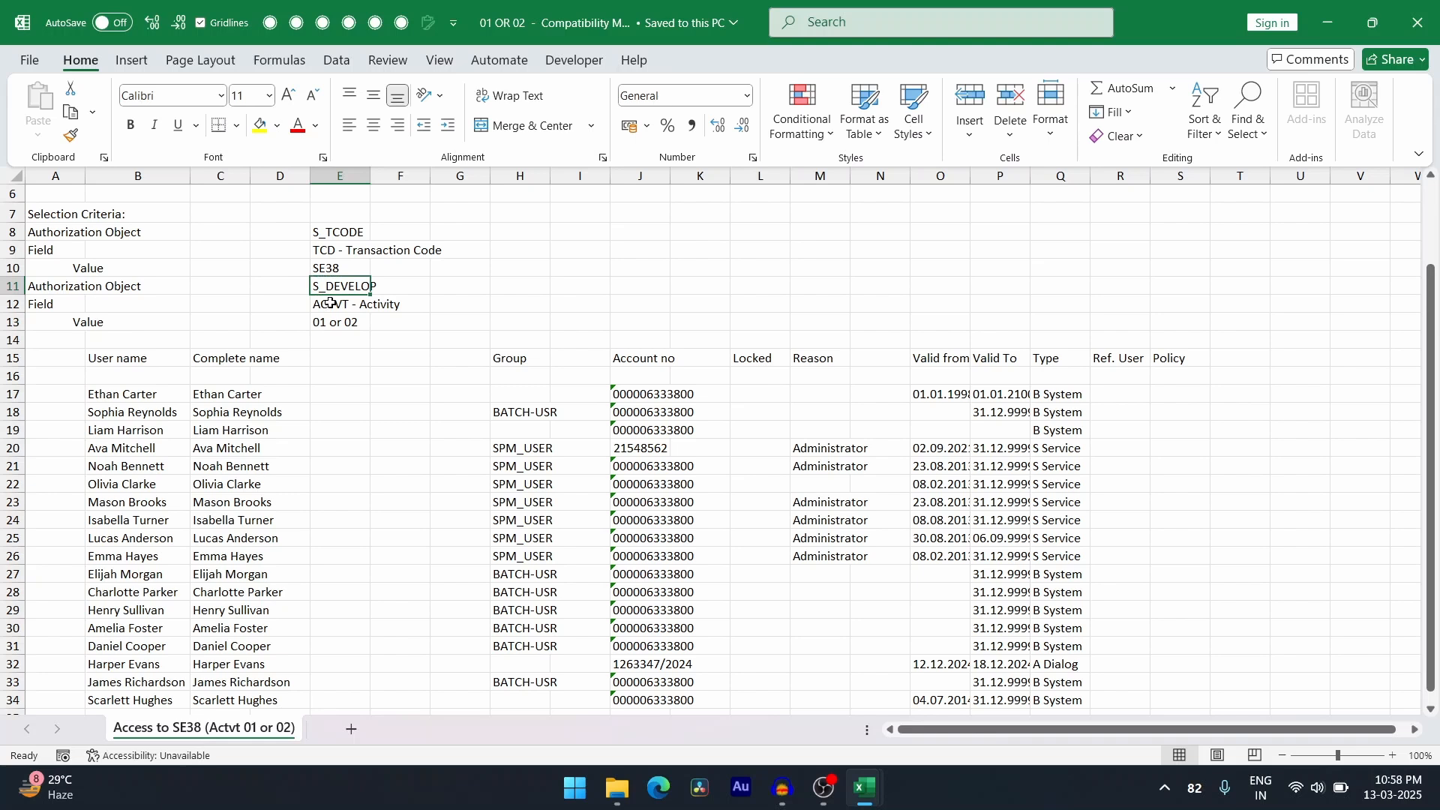
click(330, 303)
click(330, 324)
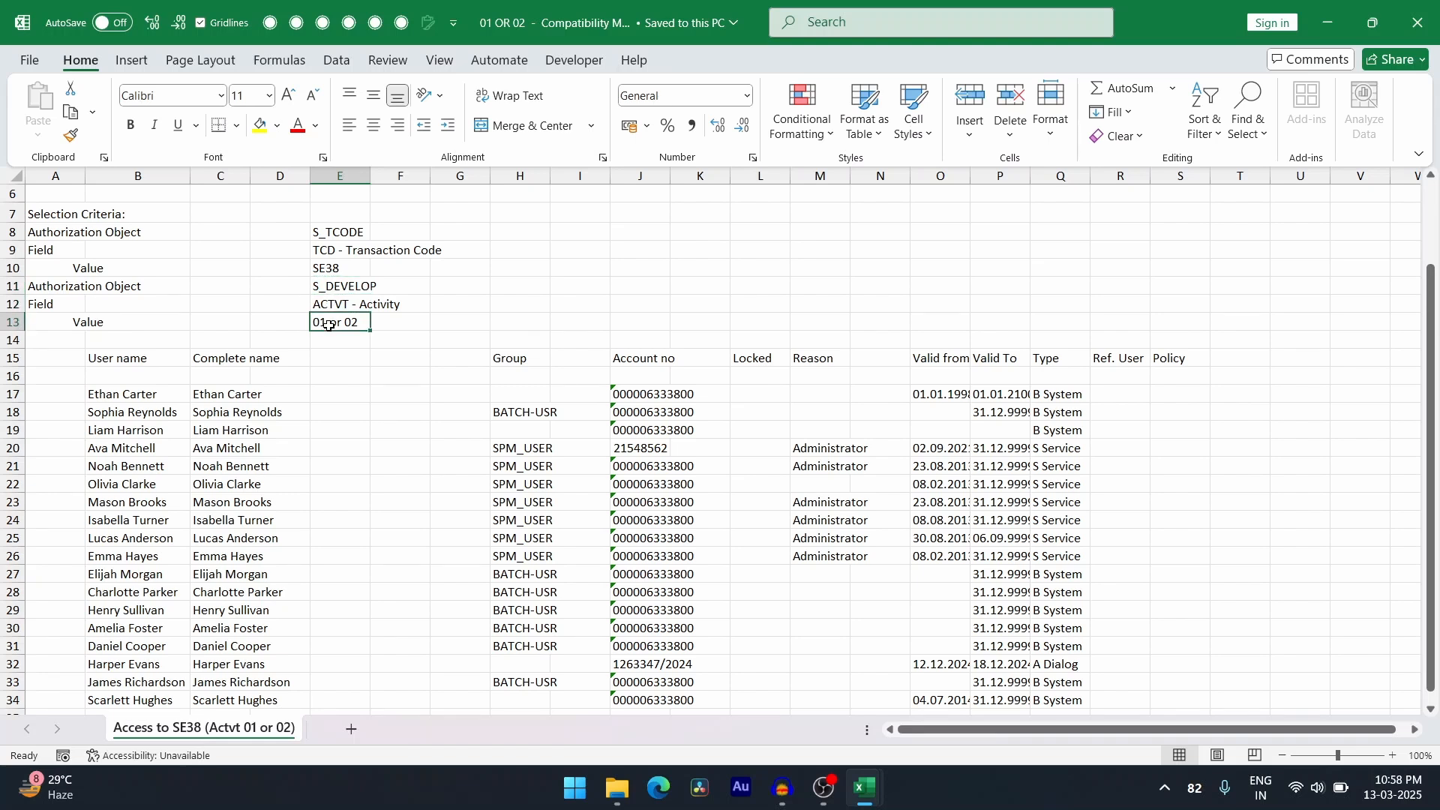
Step: Copy the Ecc folder's path from File Explorer and enter it as the Path of folder on the Folder Path sheet
key(alt+Tab)
key(alt+Tab)
key(Tab)
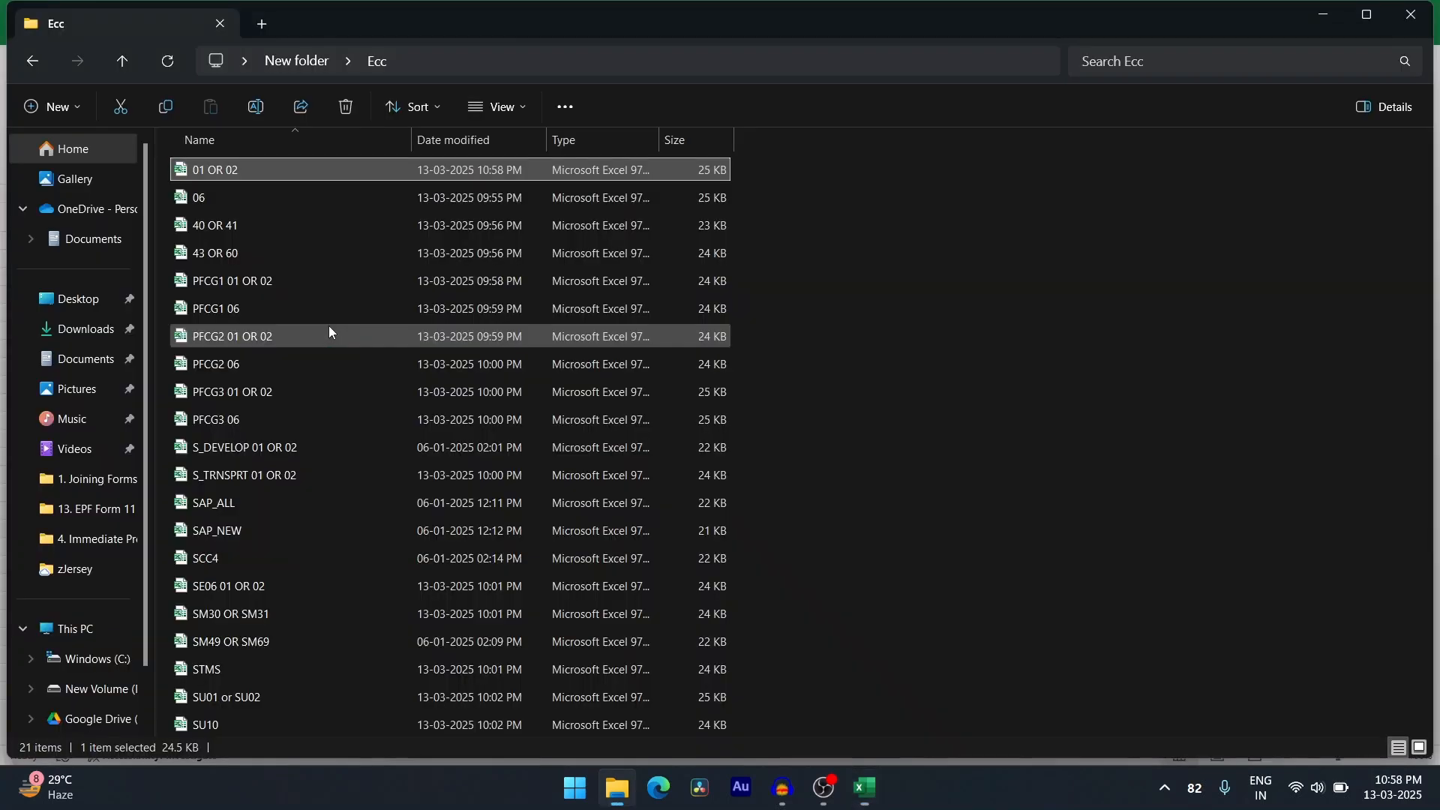
click(208, 174)
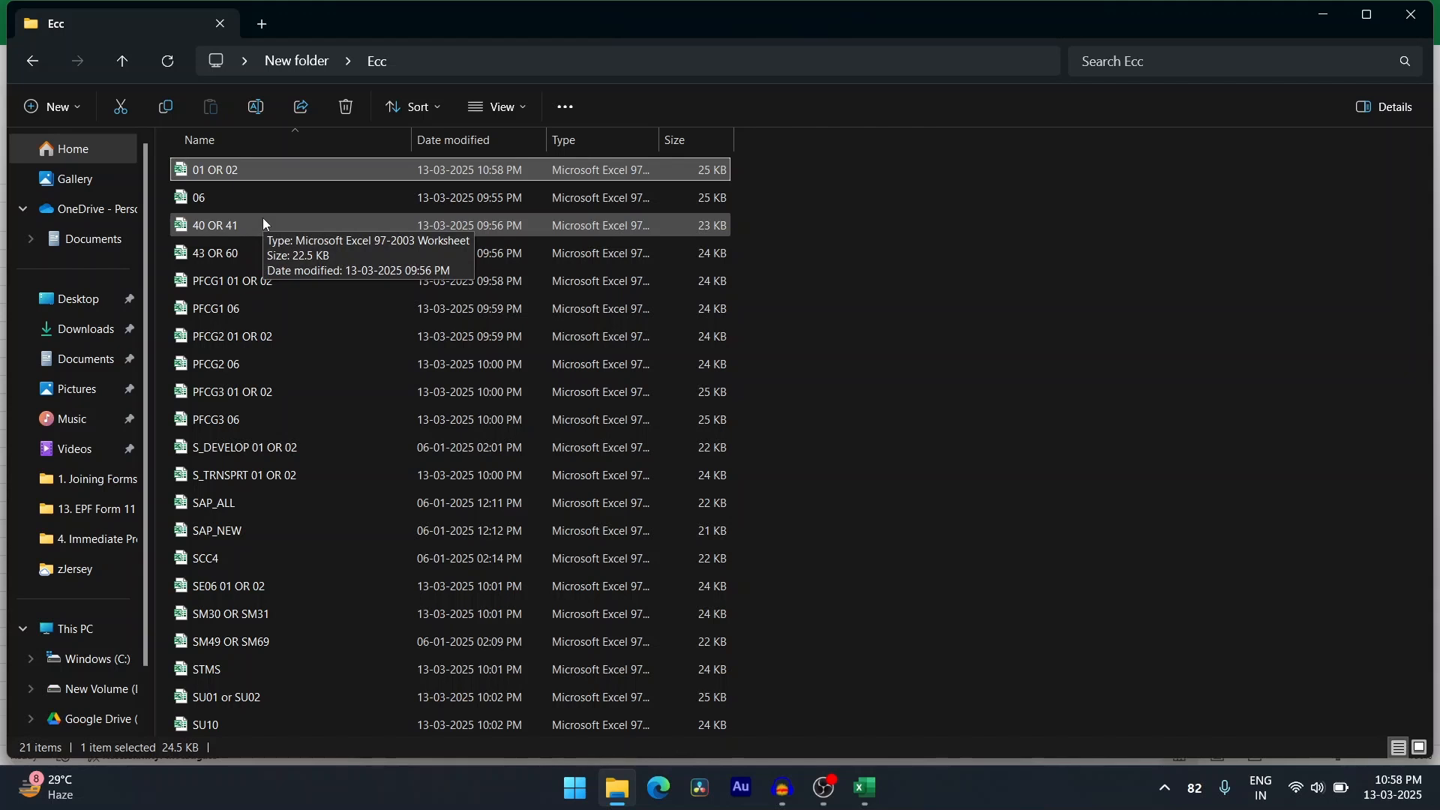
key(alt+Tab)
key(alt+Tab)
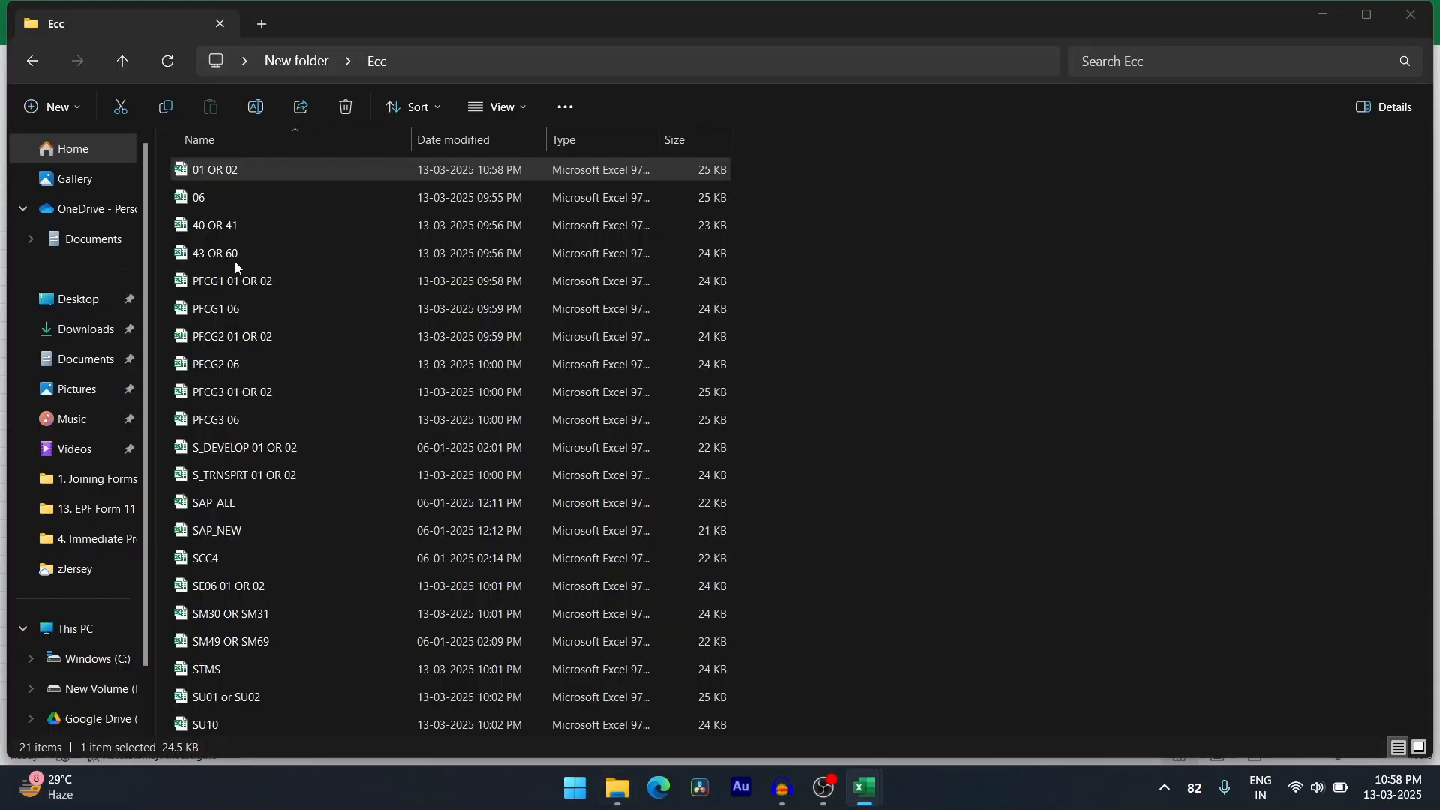
key(F4)
key(ctrl+c)
key(alt+Tab)
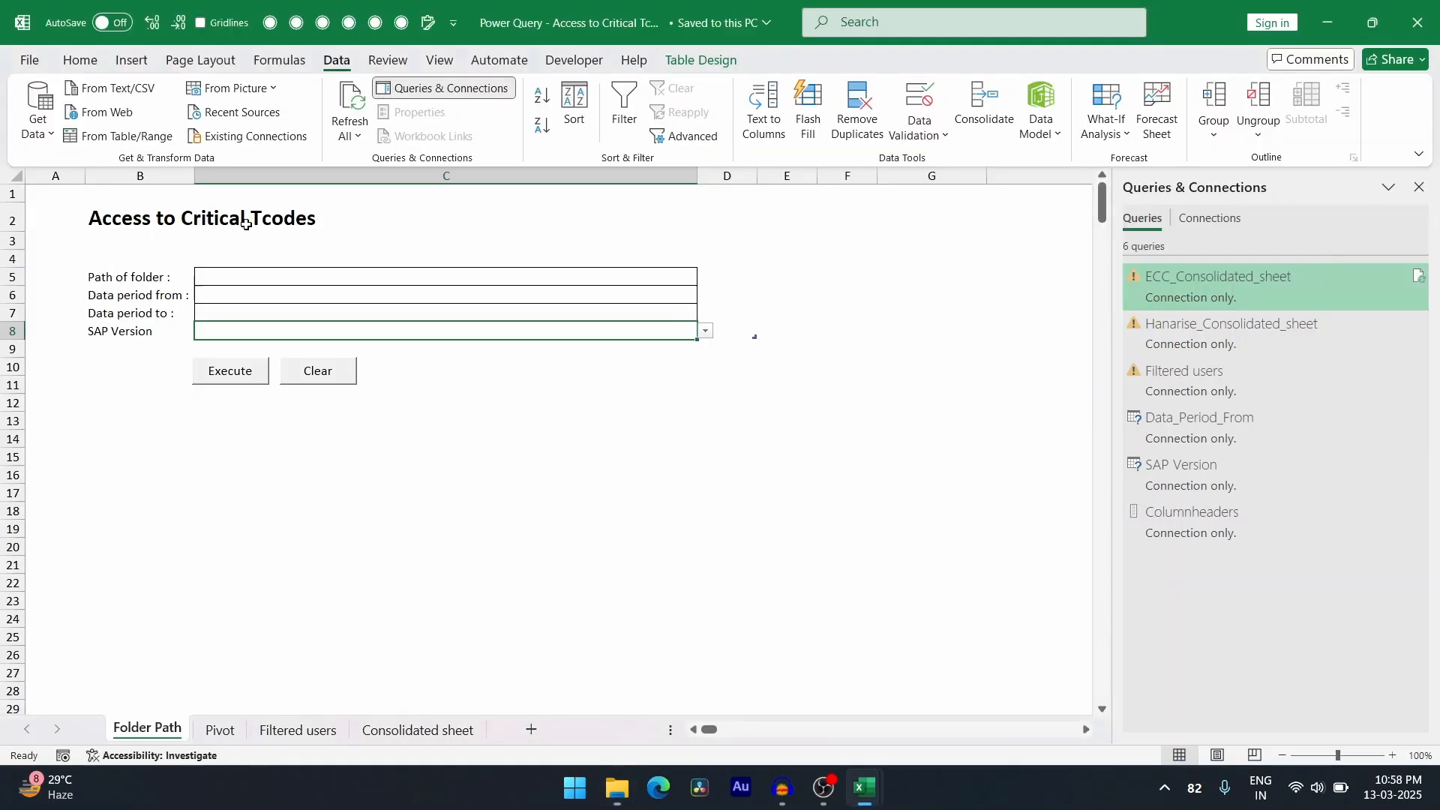
double_click(293, 276)
key(ctrl+v)
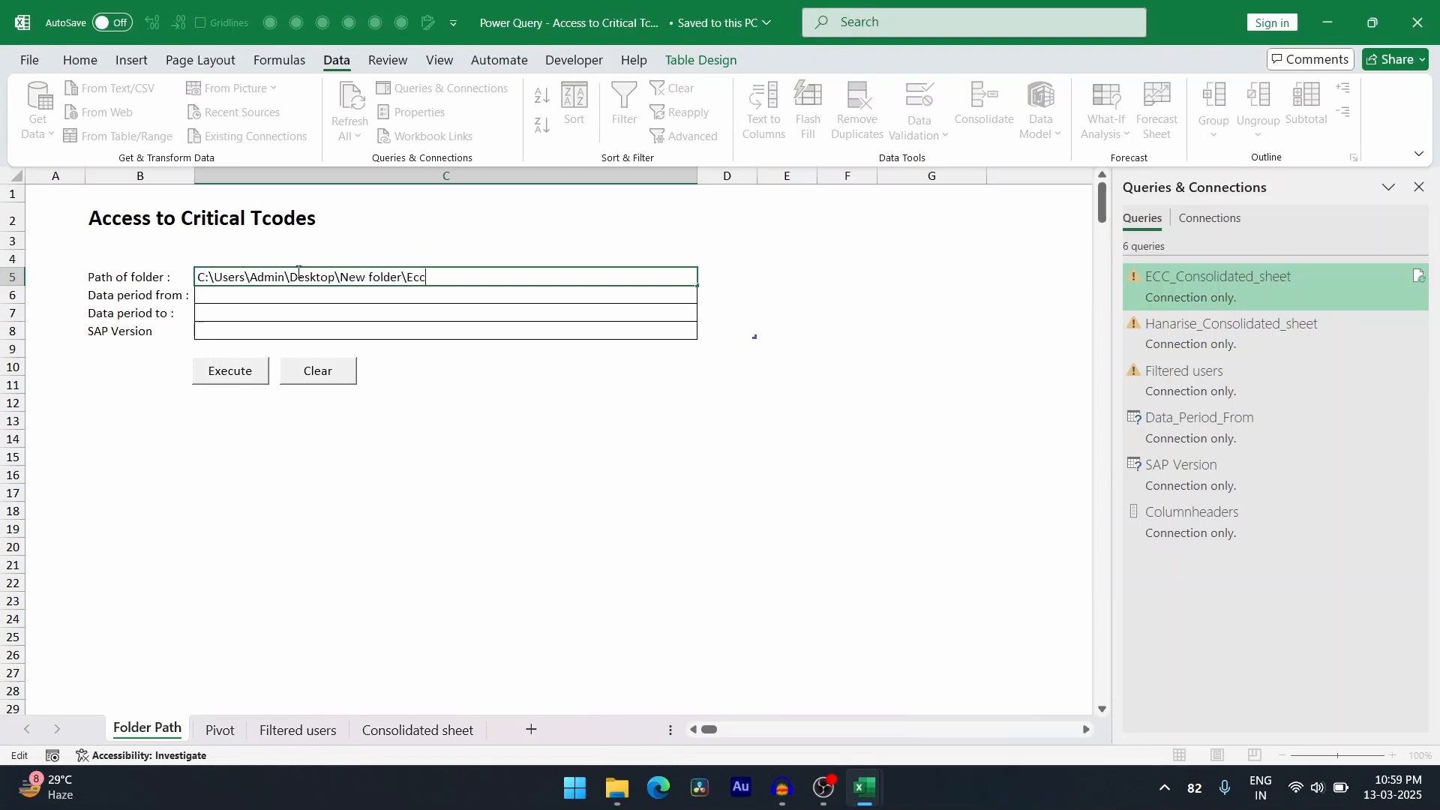
key(Return)
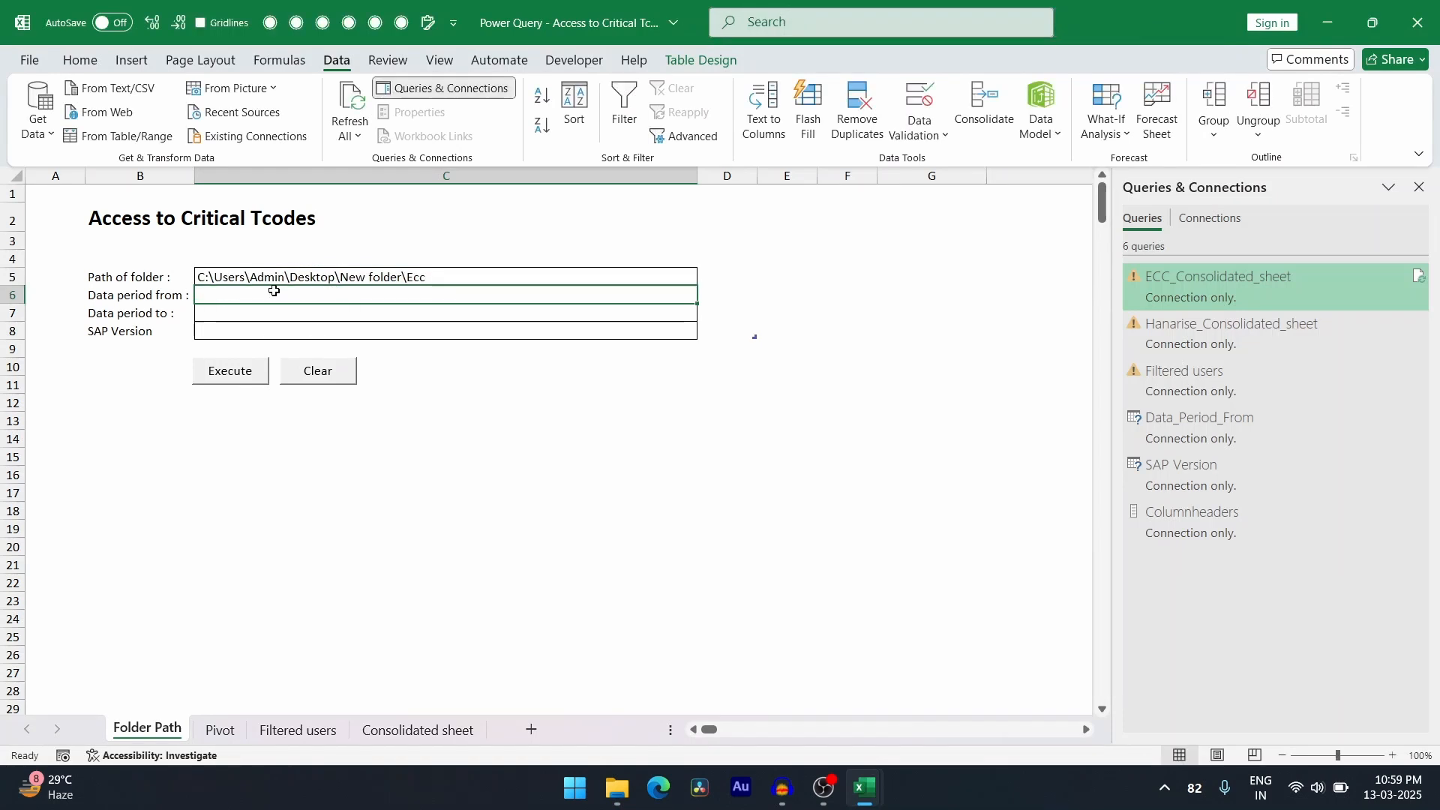
Step: Recheck the Ecc folder's full path in File Explorer and return to the Folder Path sheet
key(alt+Tab)
key(F4)
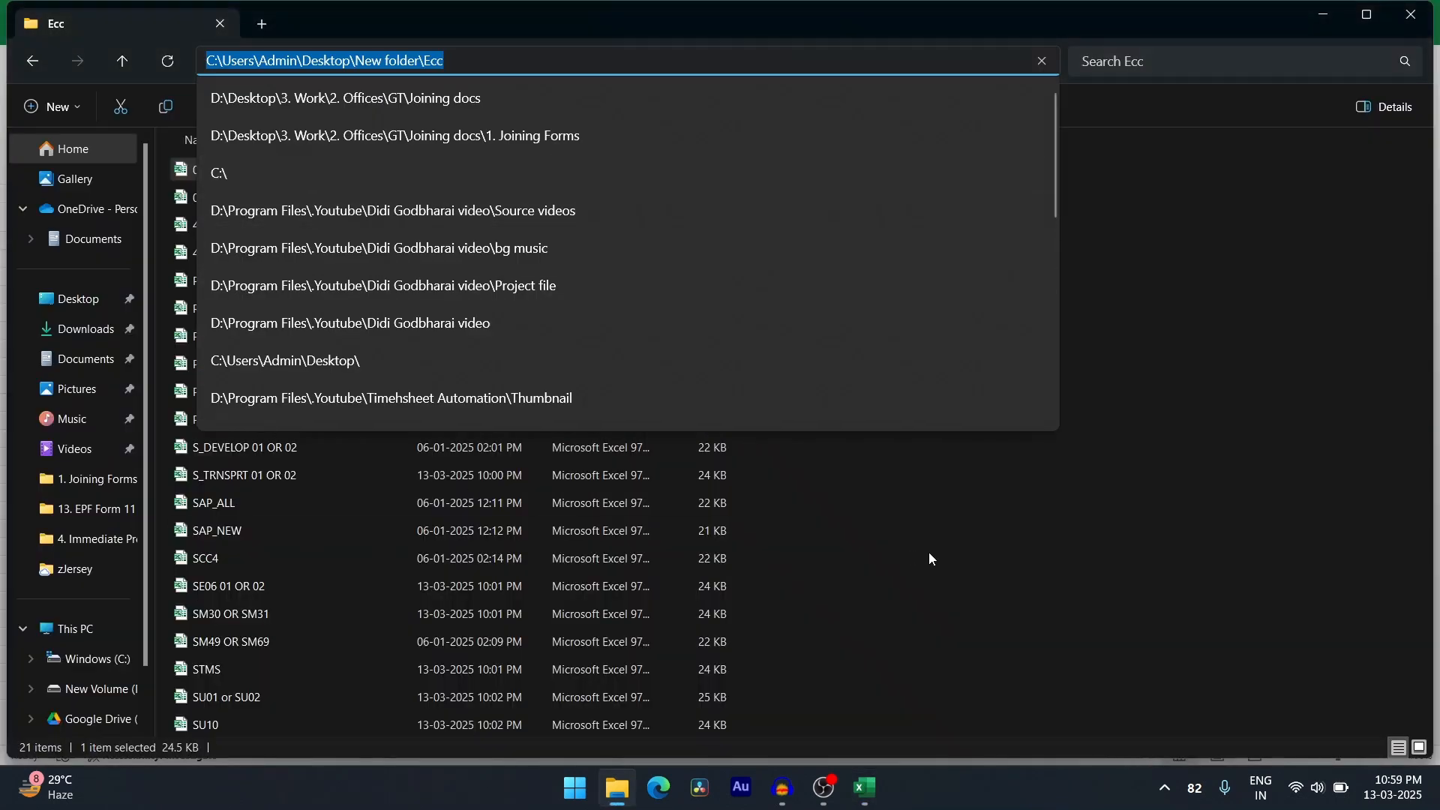
click(935, 555)
key(alt+Tab)
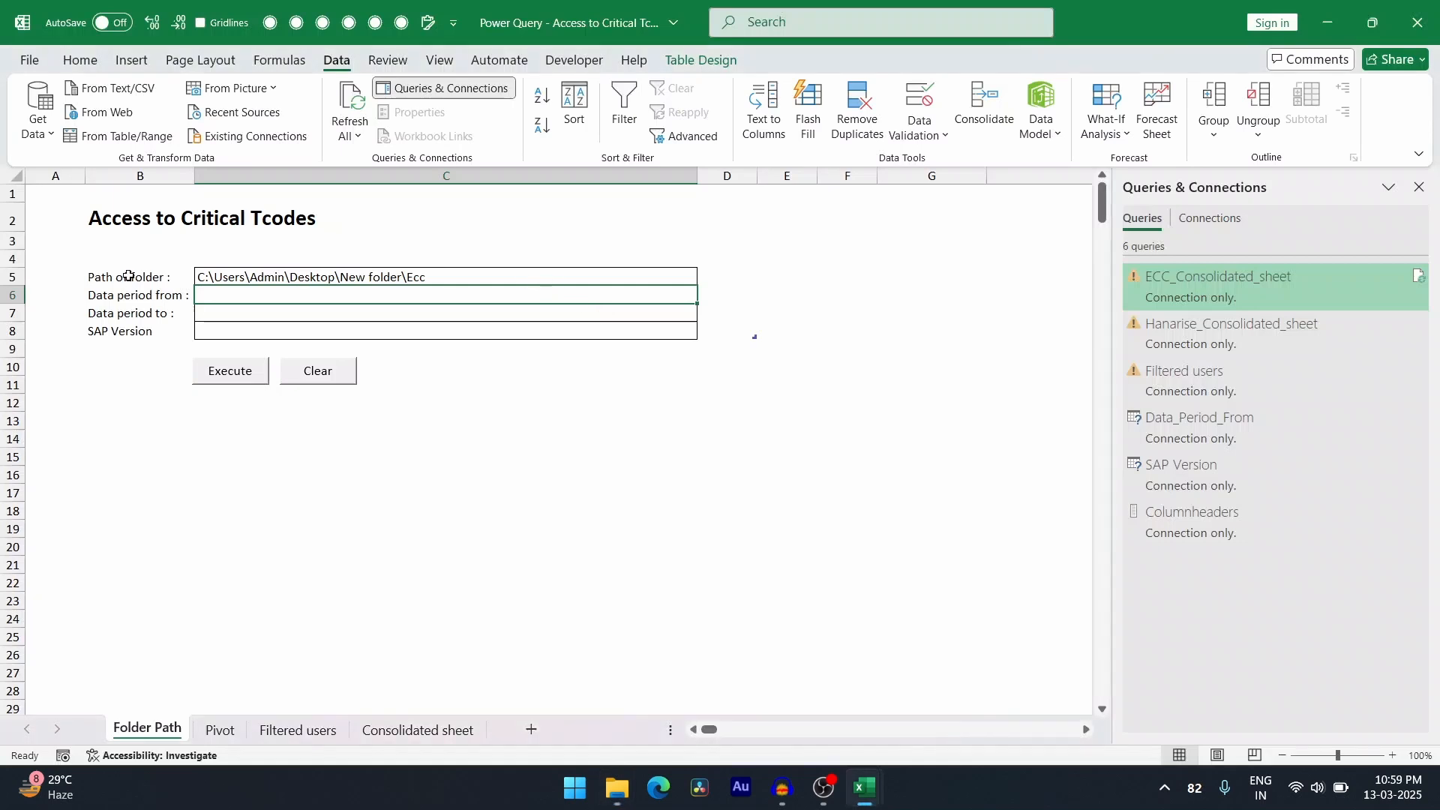
Step: Set the data period from 01-04-2024 to 31-03-2025 and choose ECC as the SAP Version
text(1-04-)
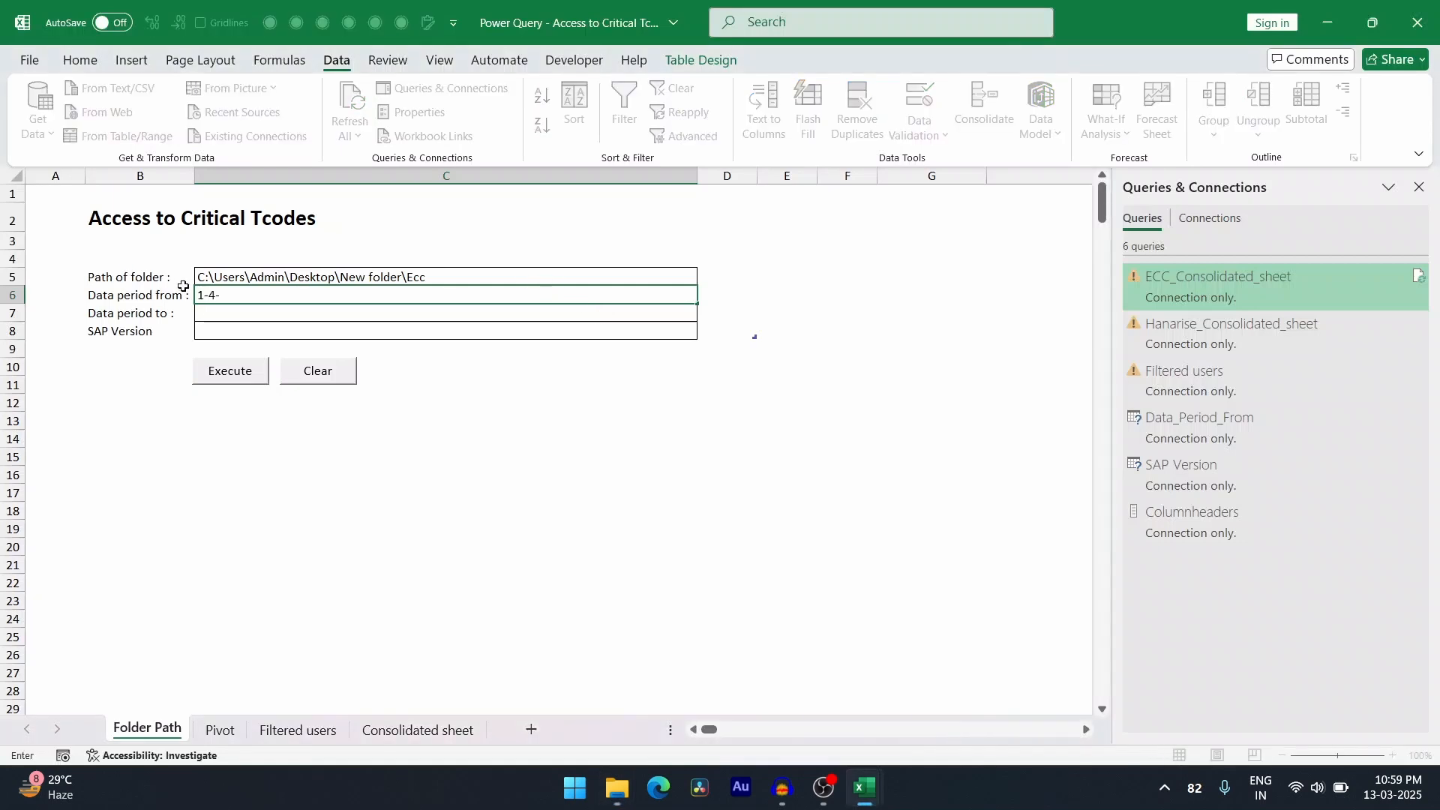
text(2024)
key(Return)
text(31-3)
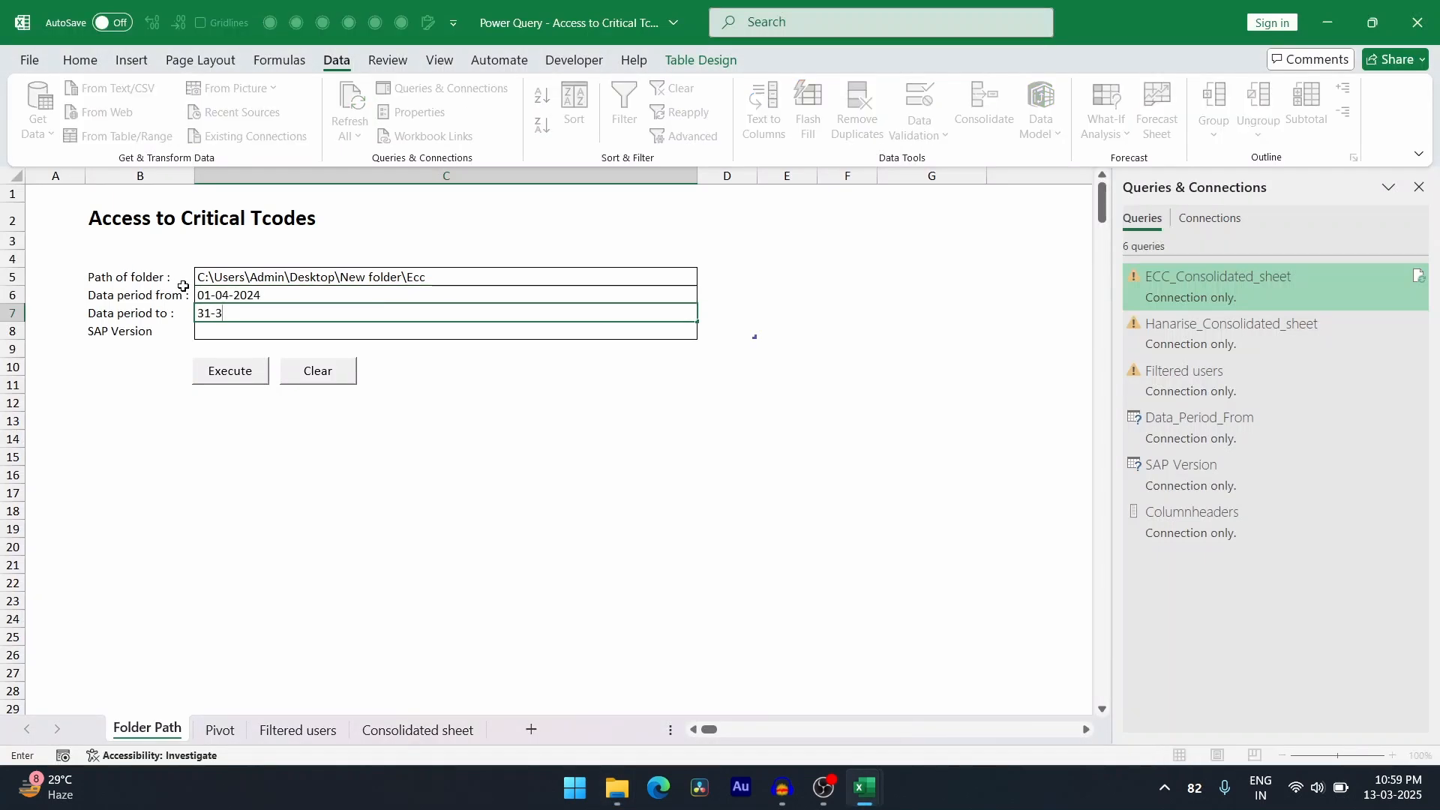
text(-03-2025)
key(Return)
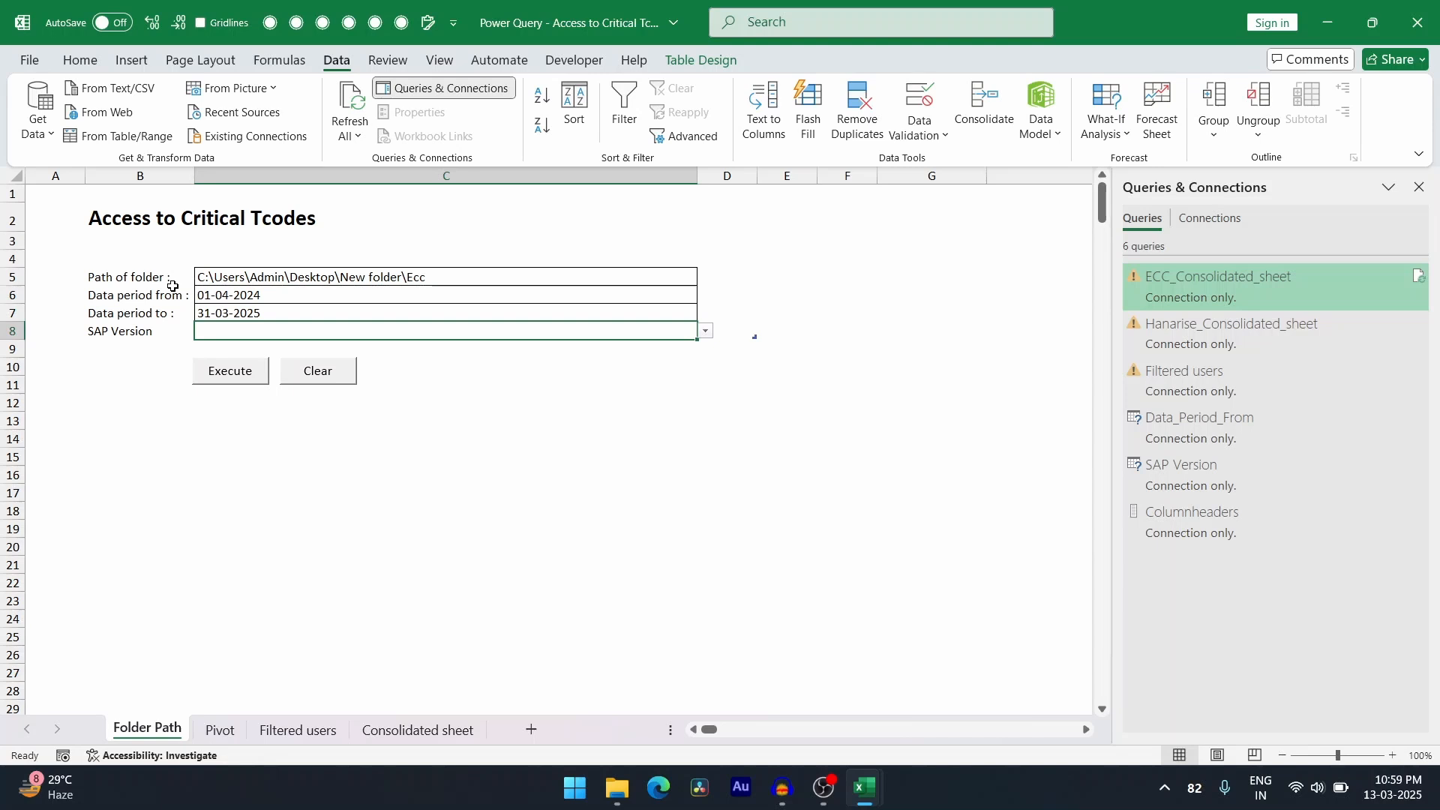
click(706, 330)
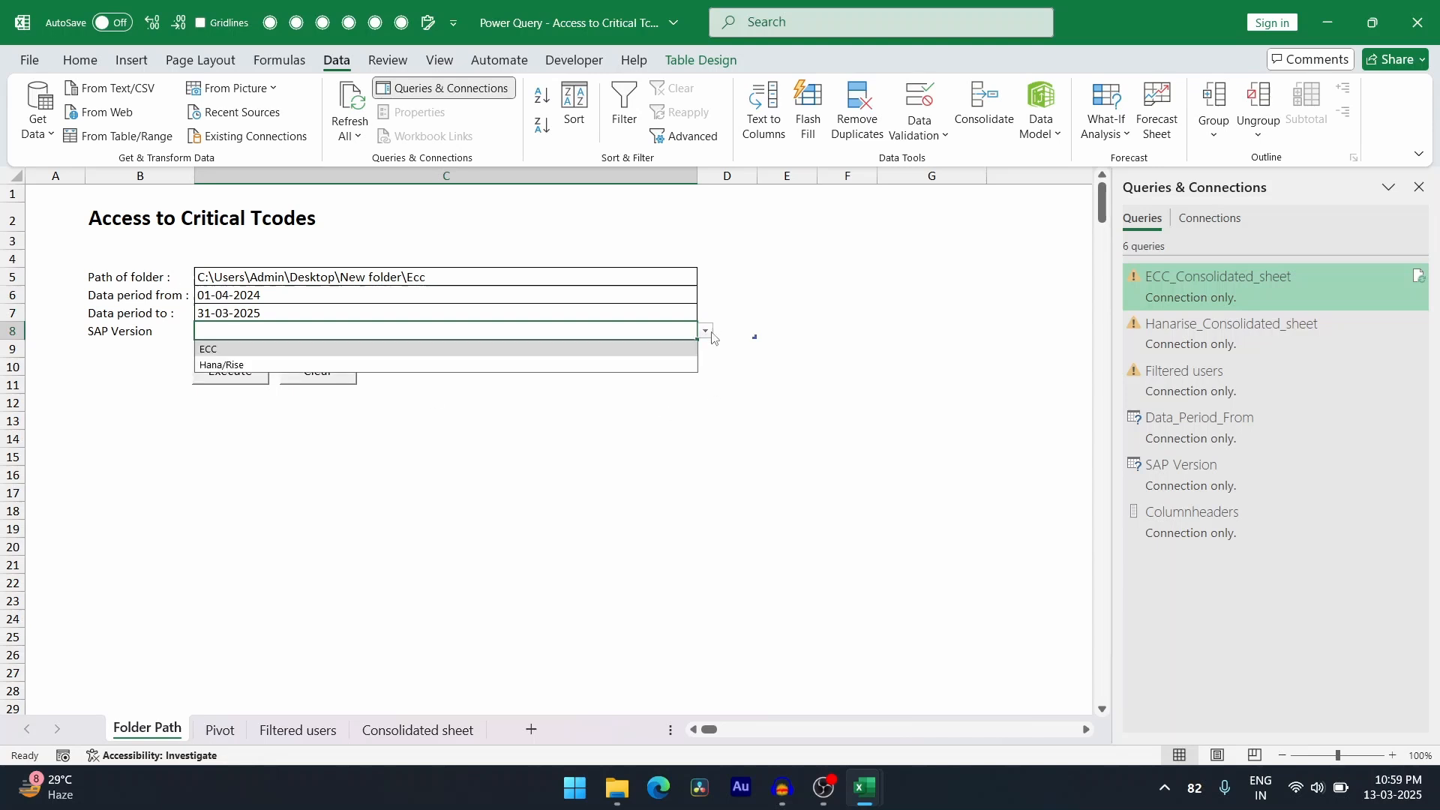
click(589, 349)
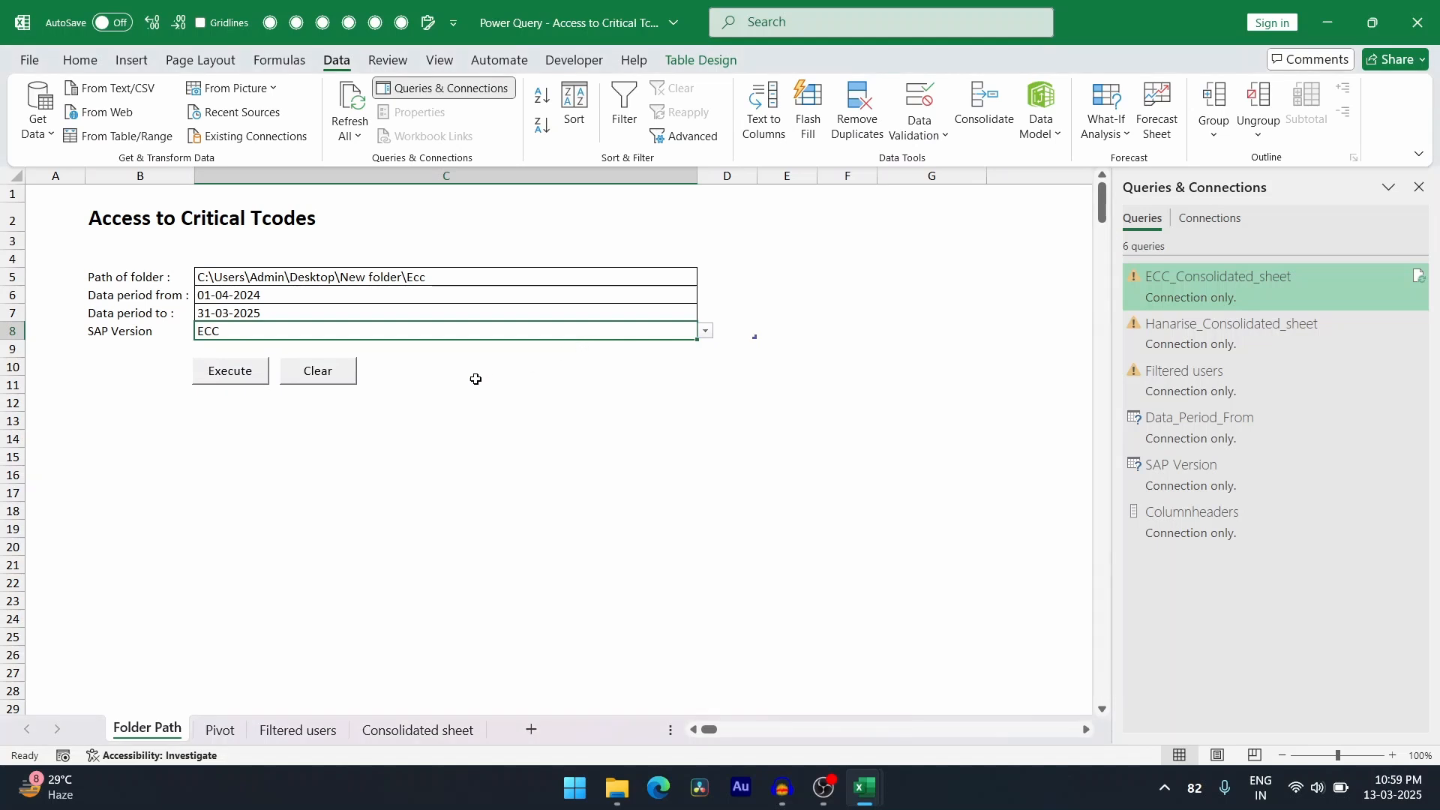
Step: Hide the queries list, check the Pivot, Filtered users and Consolidated sheet worksheets, and return to Folder Path
click(1418, 187)
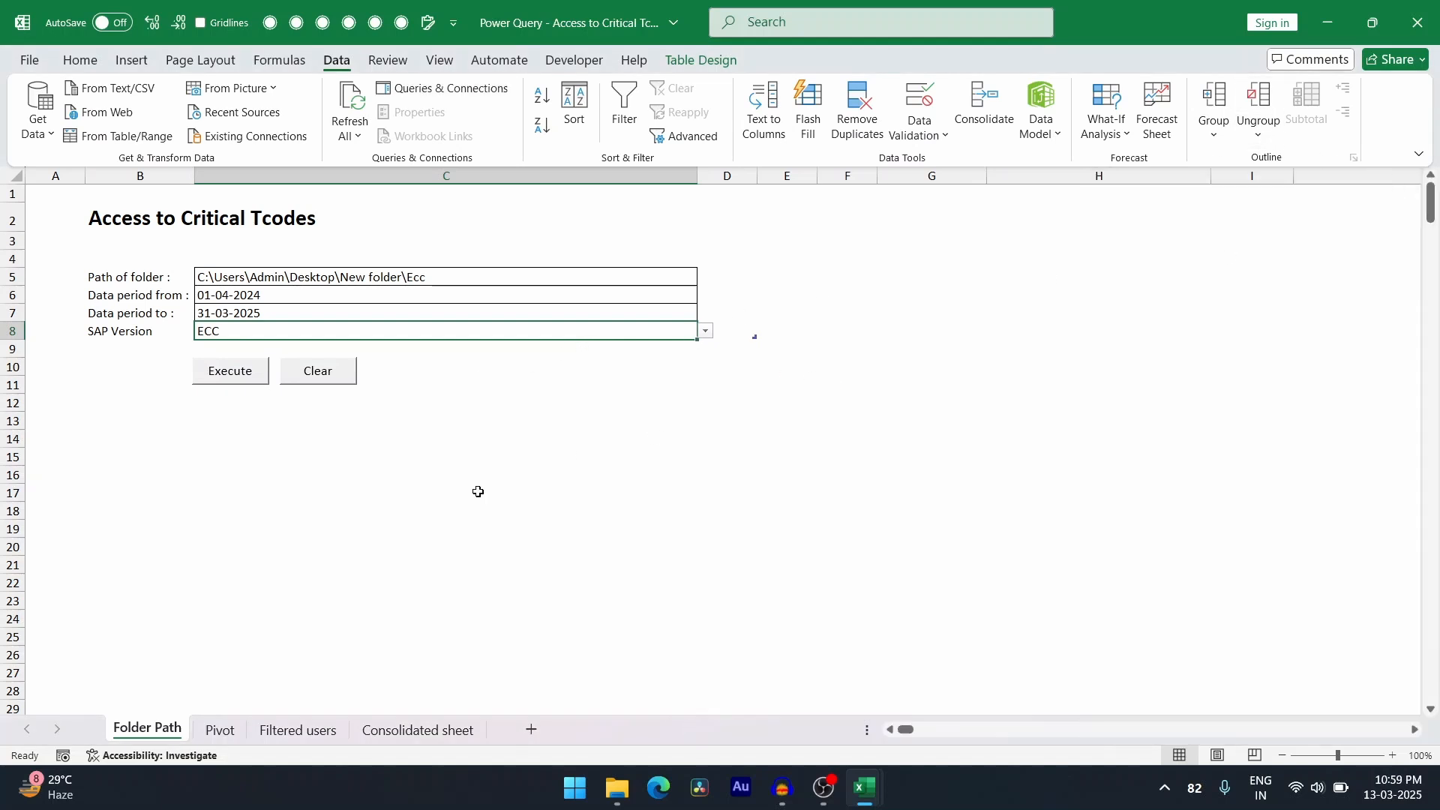
click(224, 735)
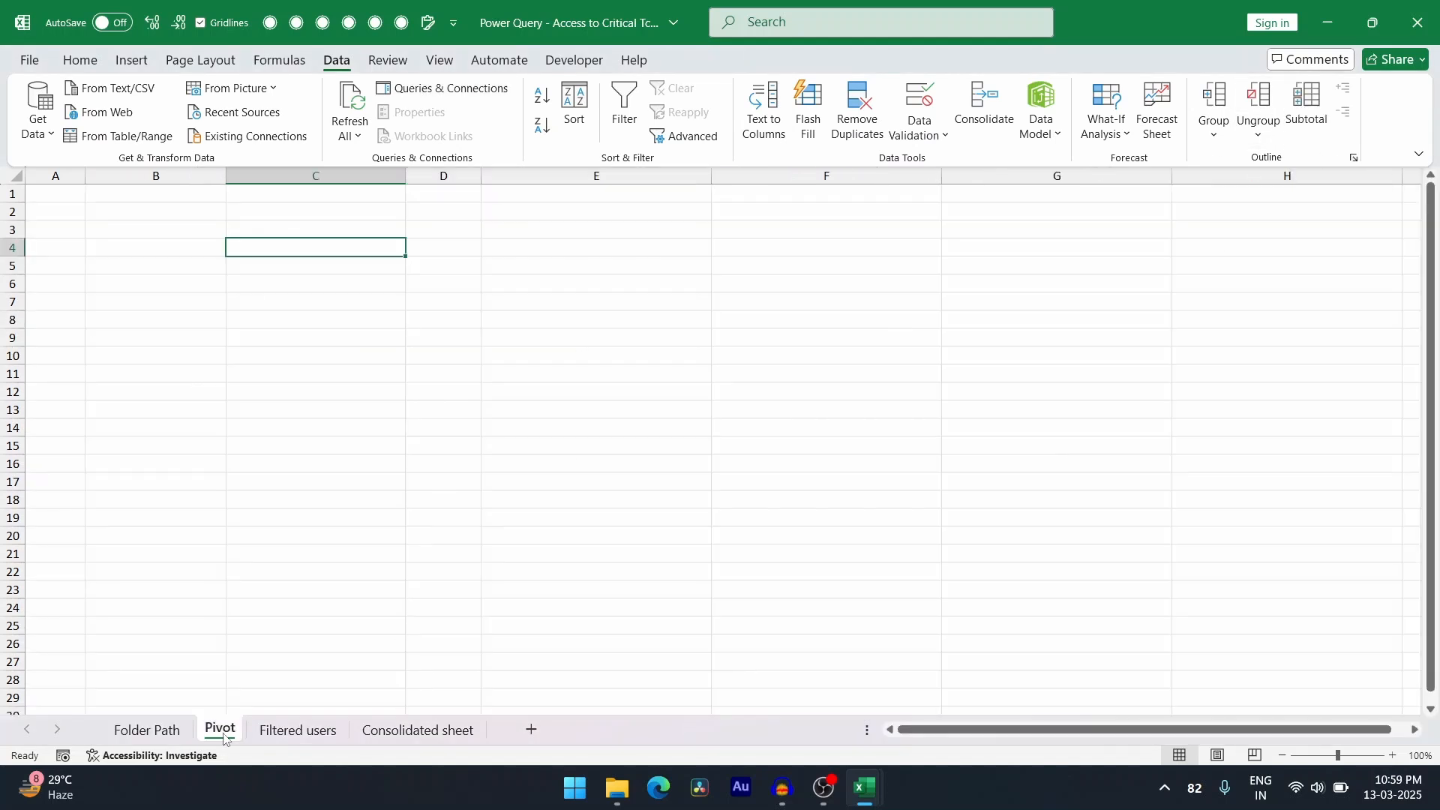
click(267, 737)
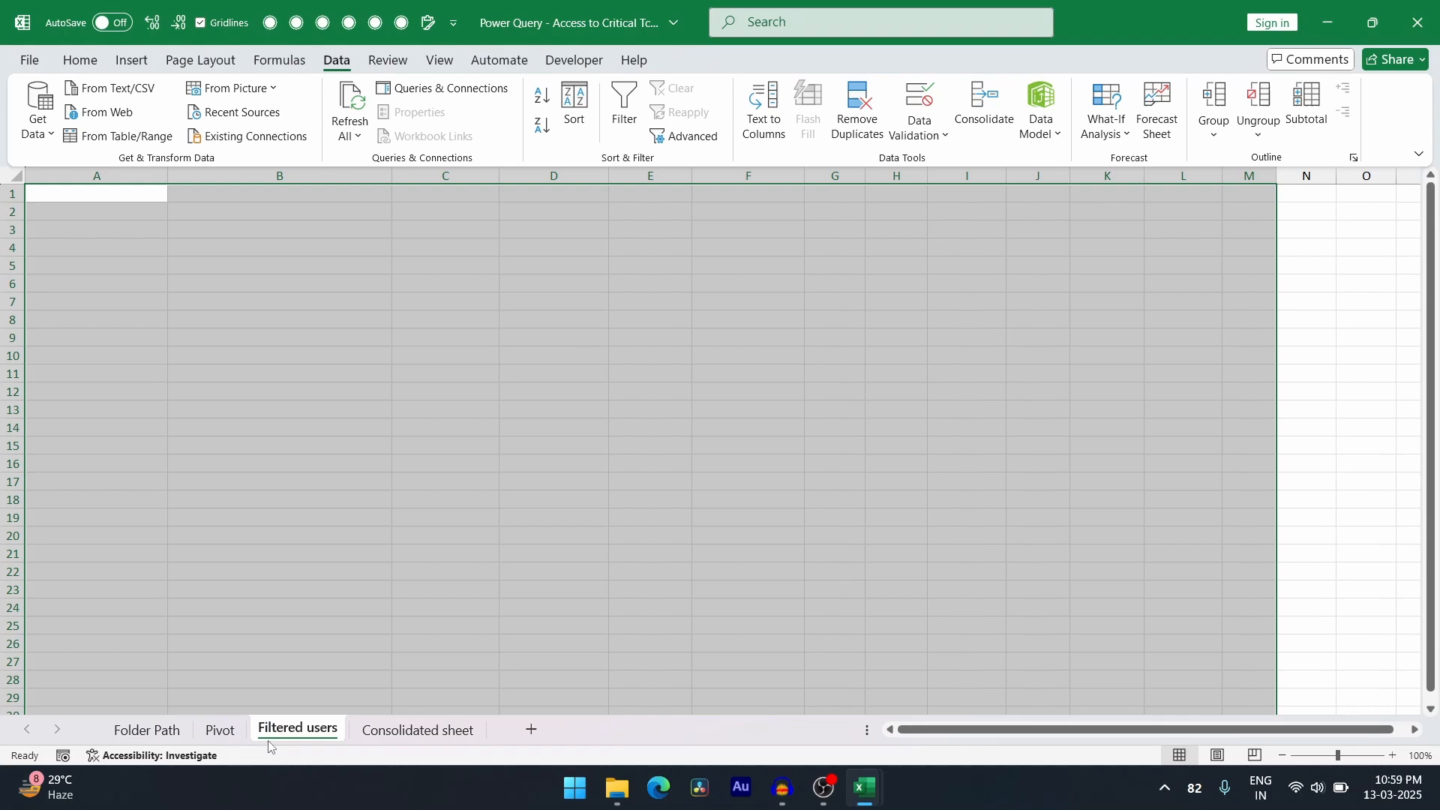
click(417, 734)
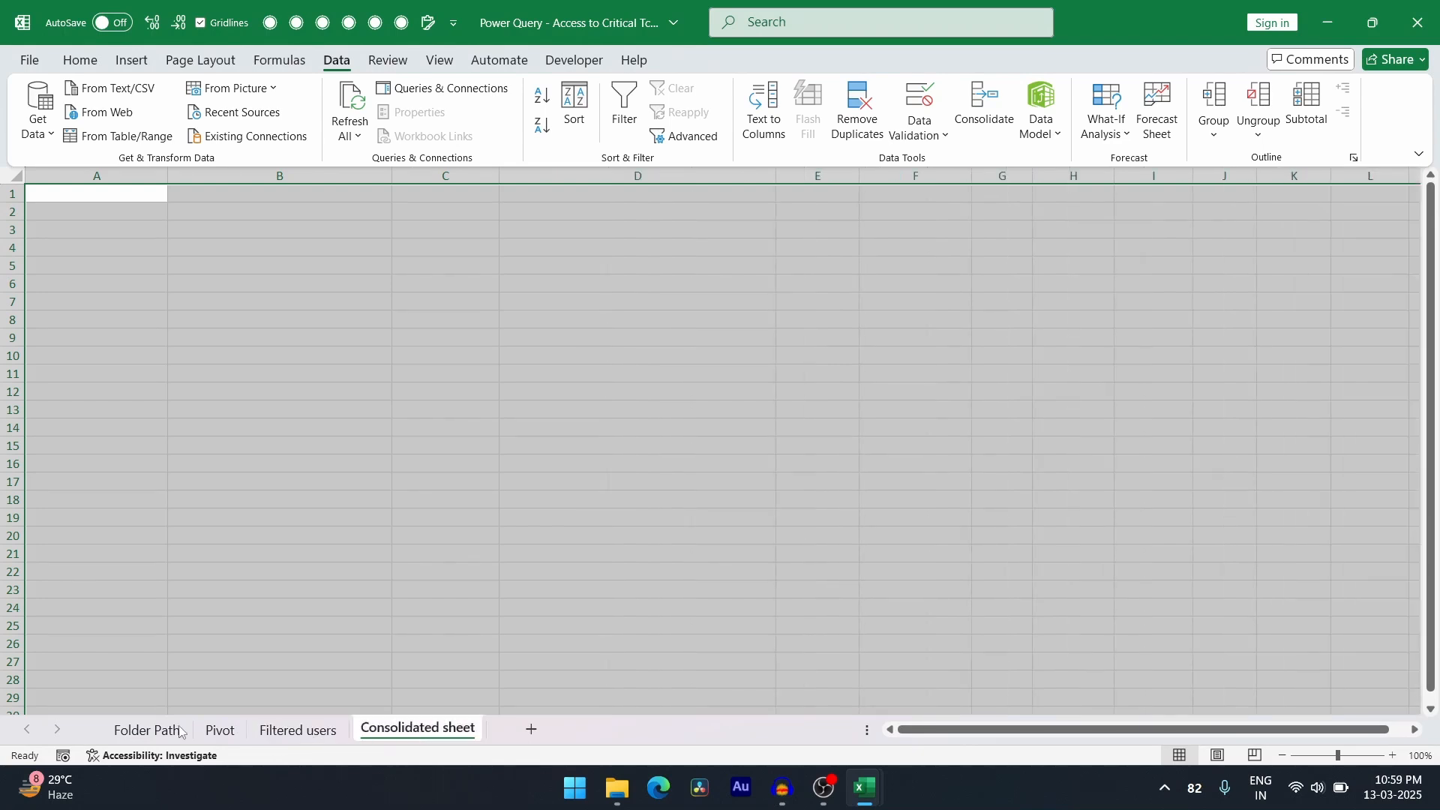
click(152, 732)
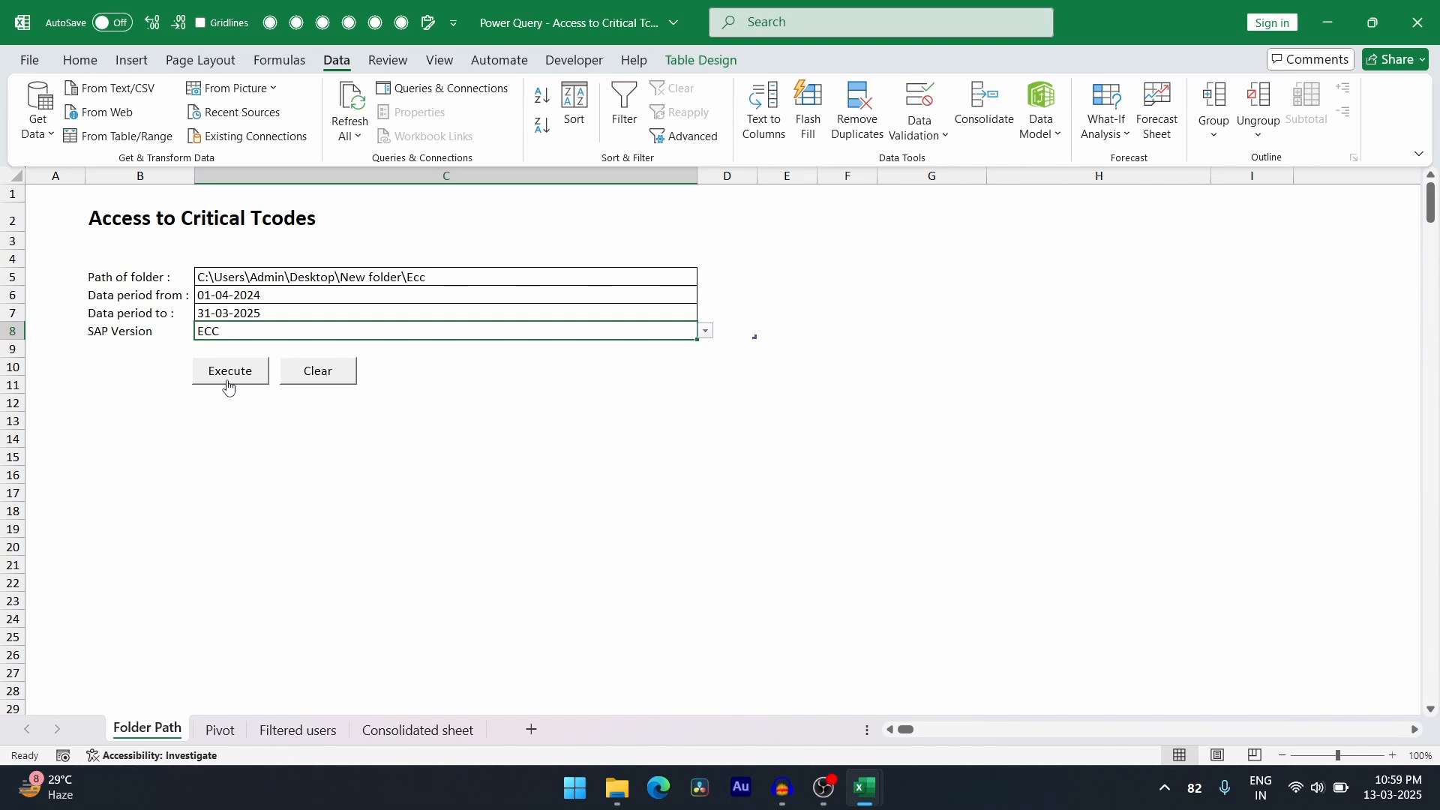
Step: Check the source files in the Ecc folder, run Execute with the completed inputs, and end the macro from the error dialog
key(alt+Tab)
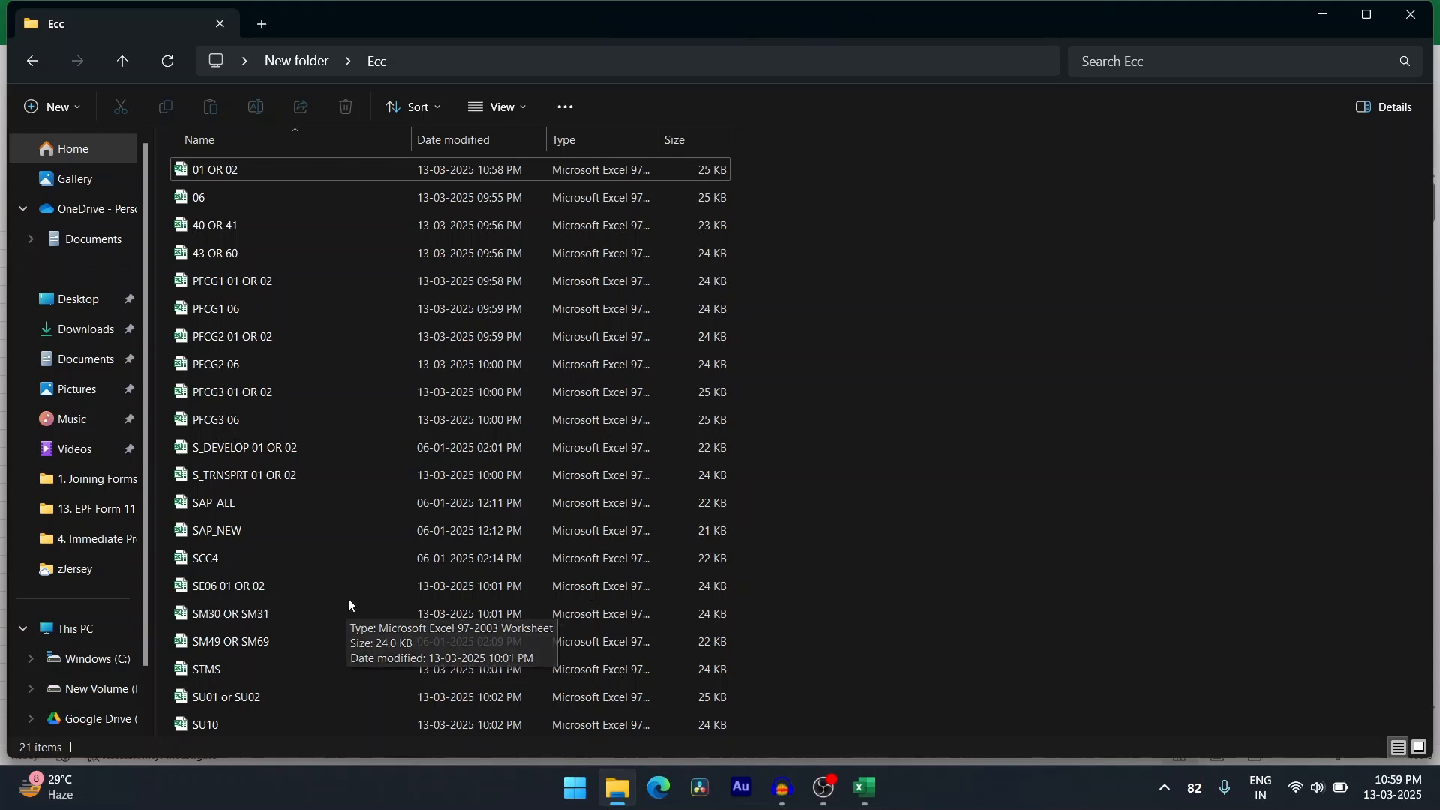
key(alt+Tab)
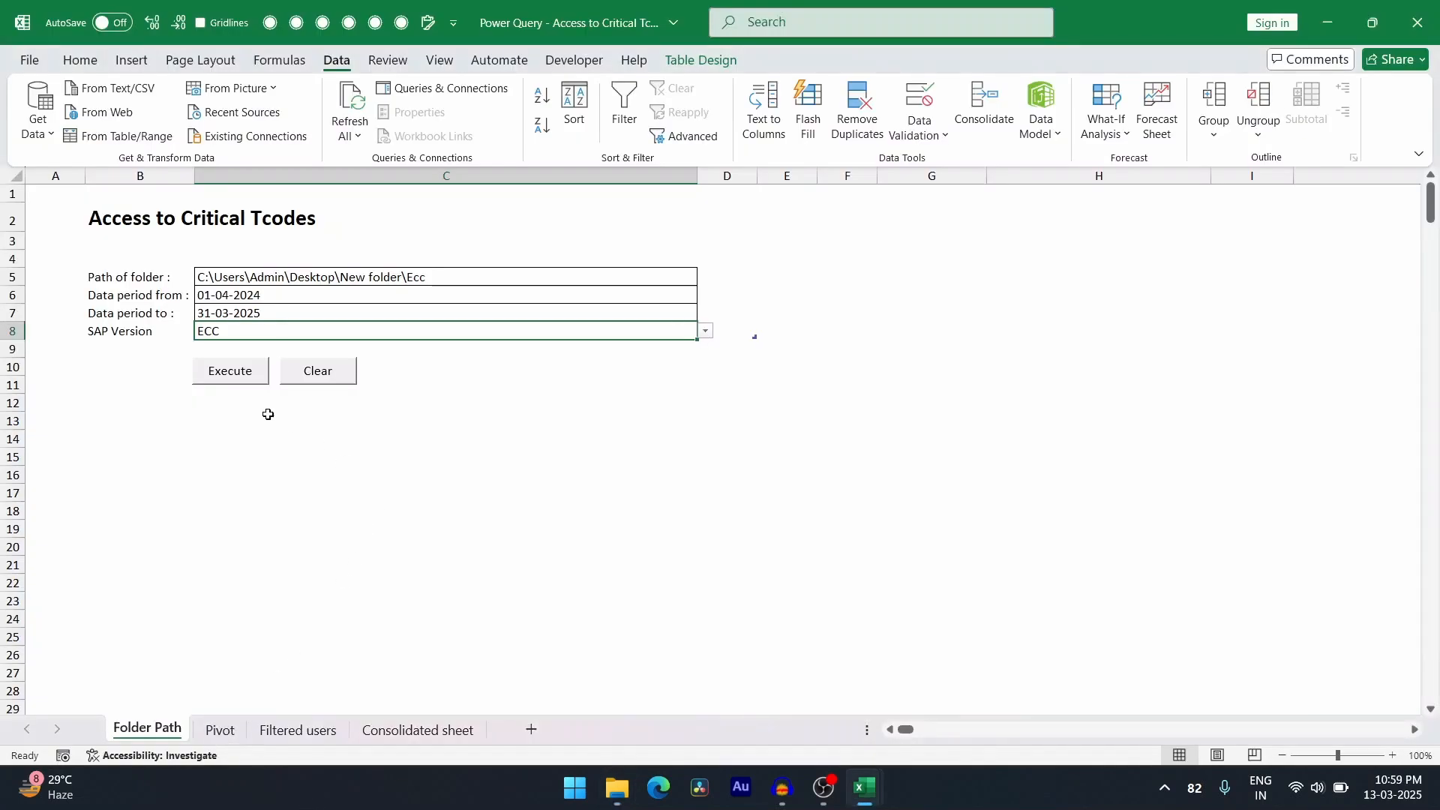
click(243, 379)
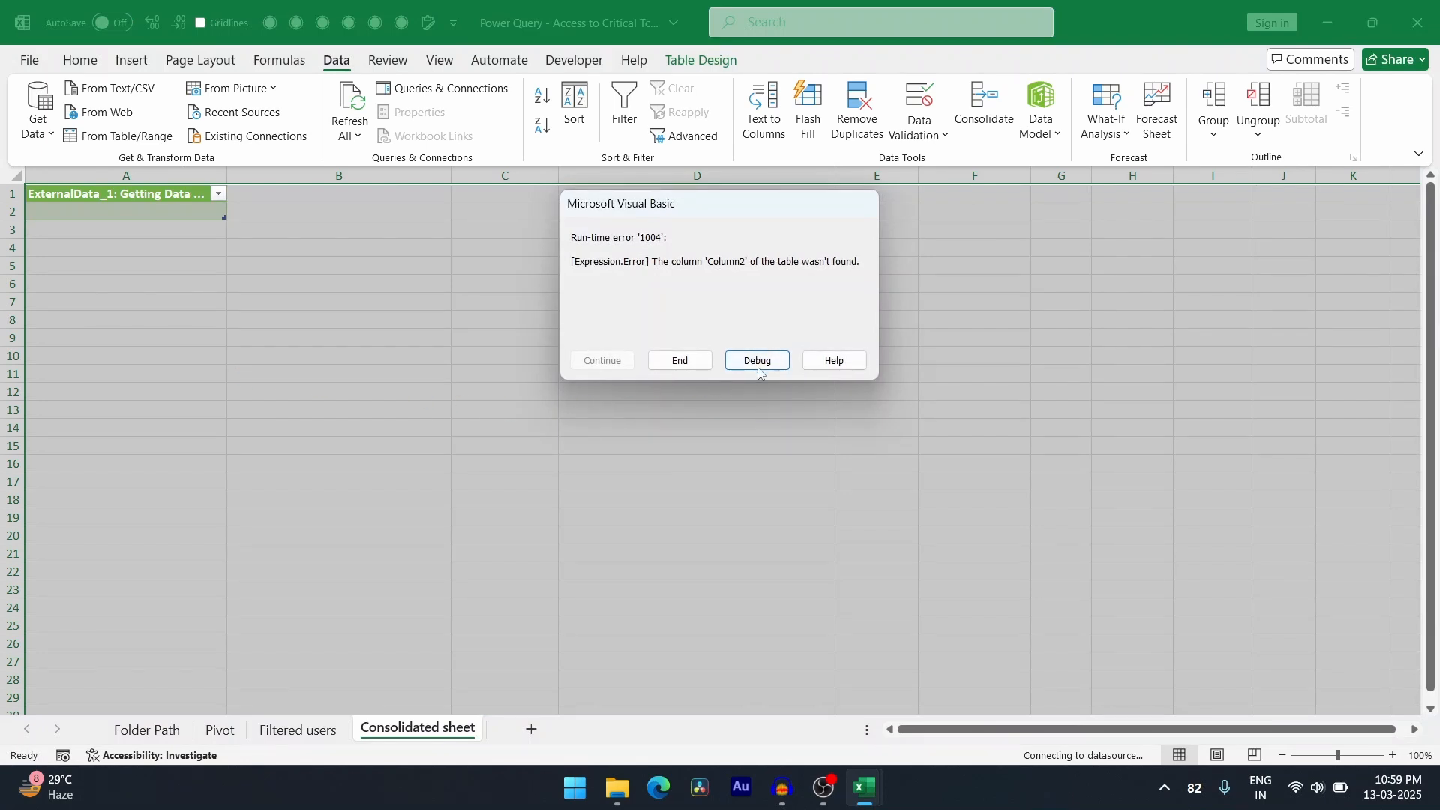
click(670, 361)
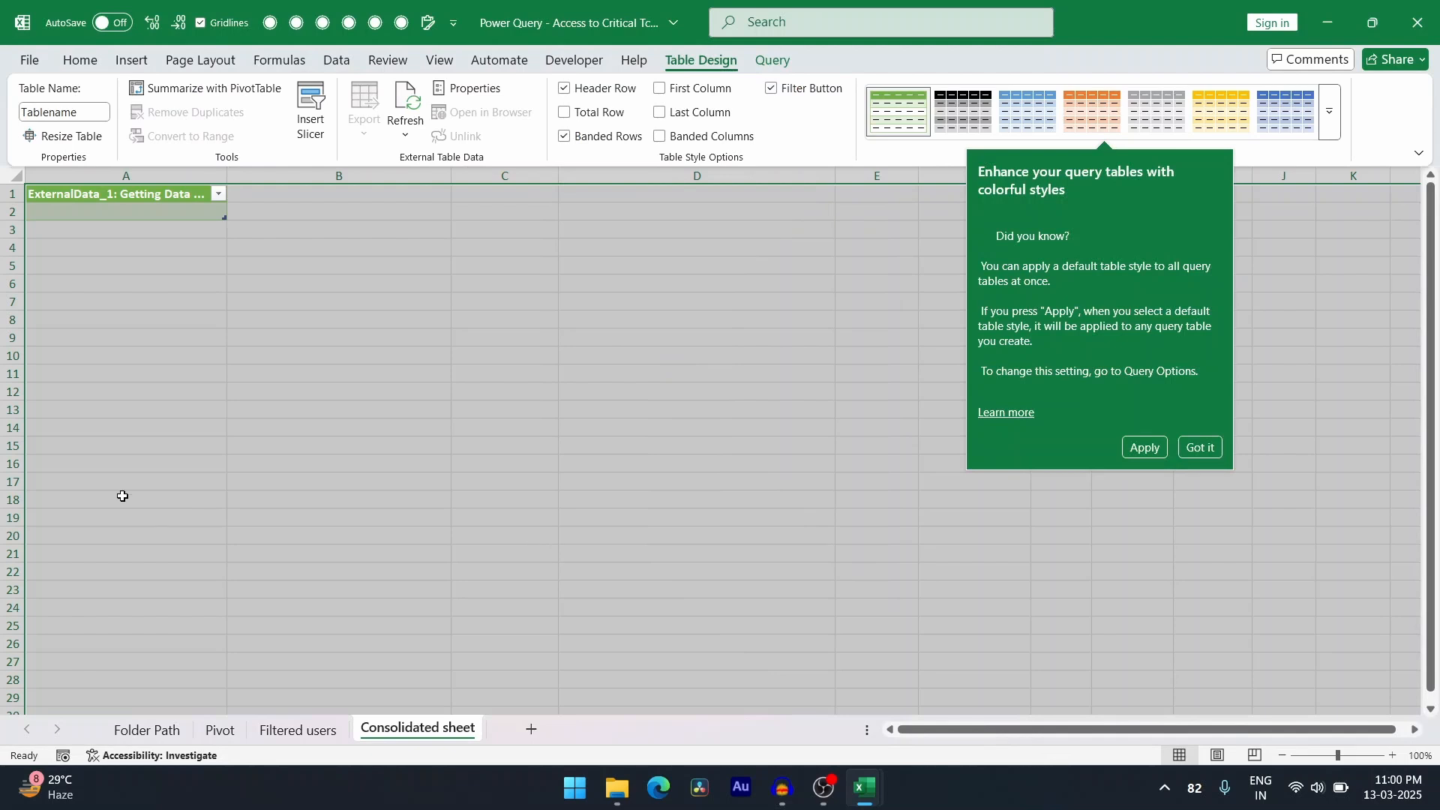
Step: Close the 01 OR 02 source report and return to the macro workbook's Folder Path sheet
mouse_move(864, 788)
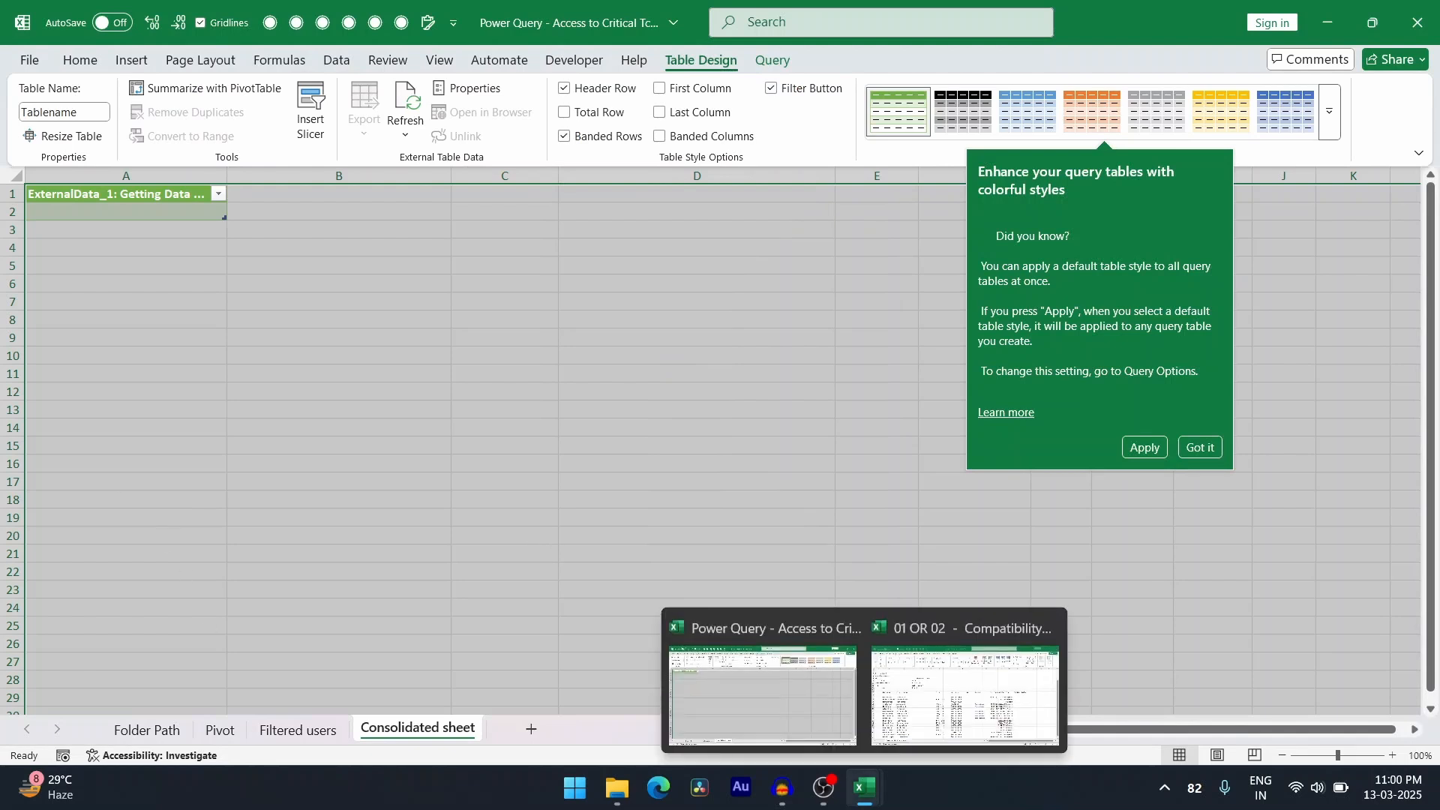
click(928, 686)
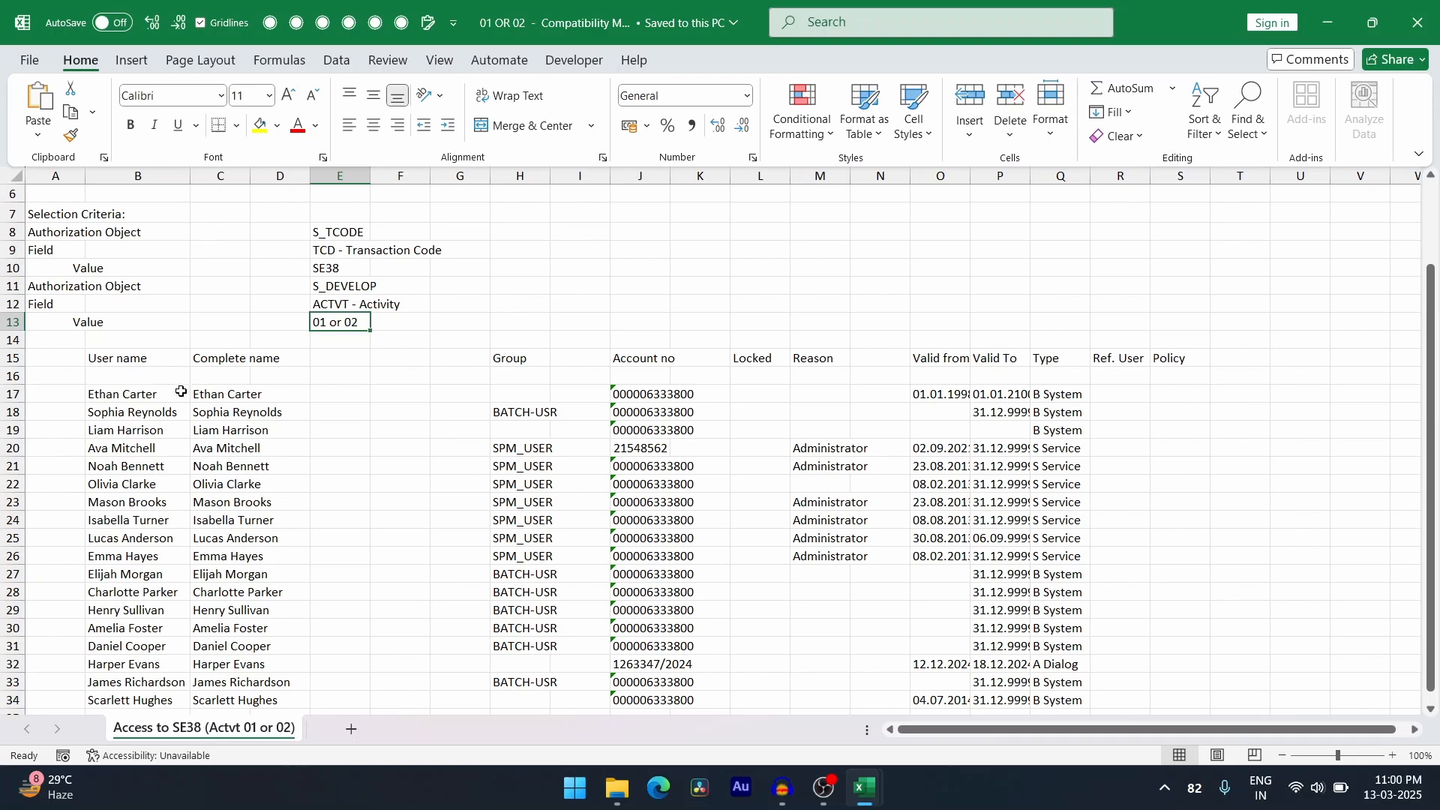
click(1424, 26)
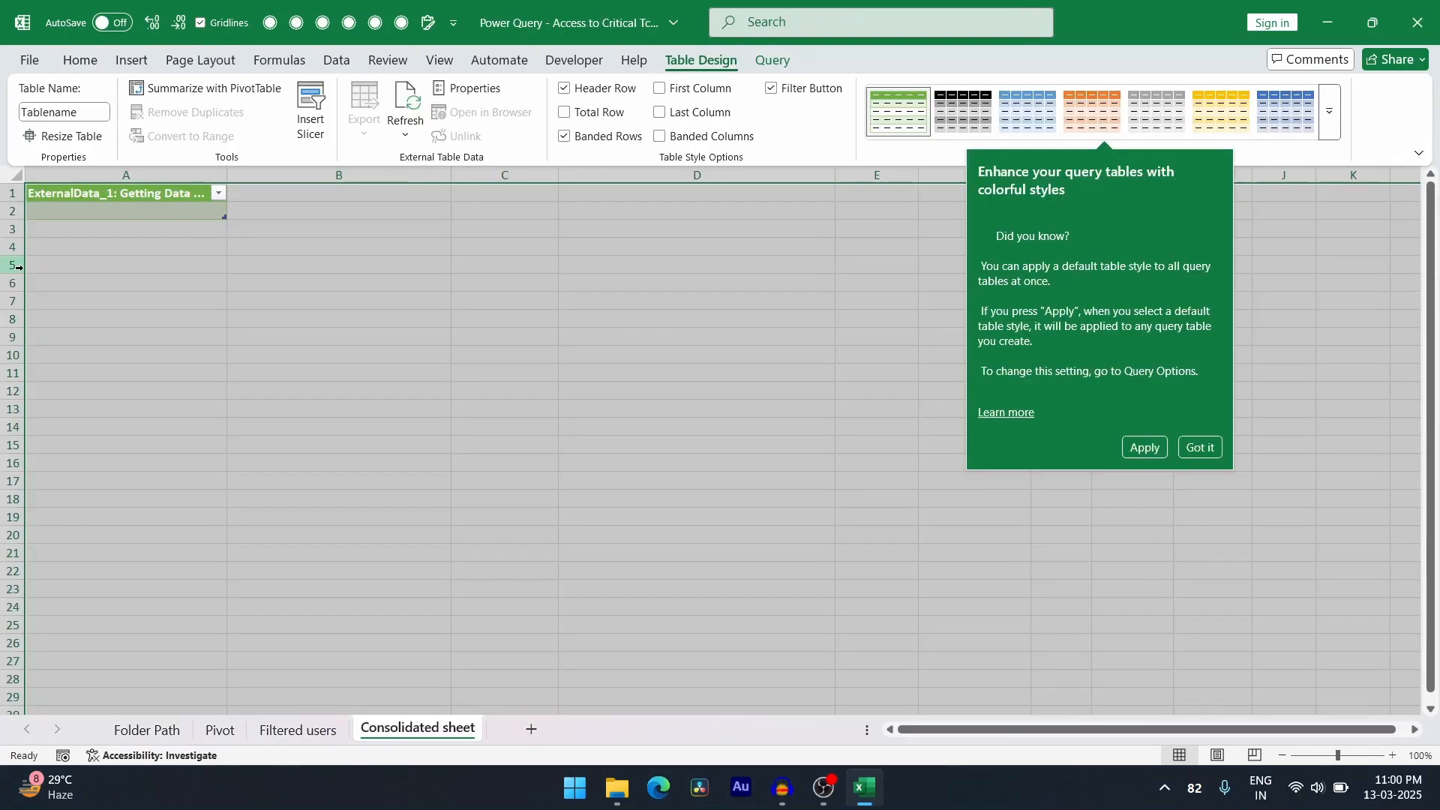
click(150, 735)
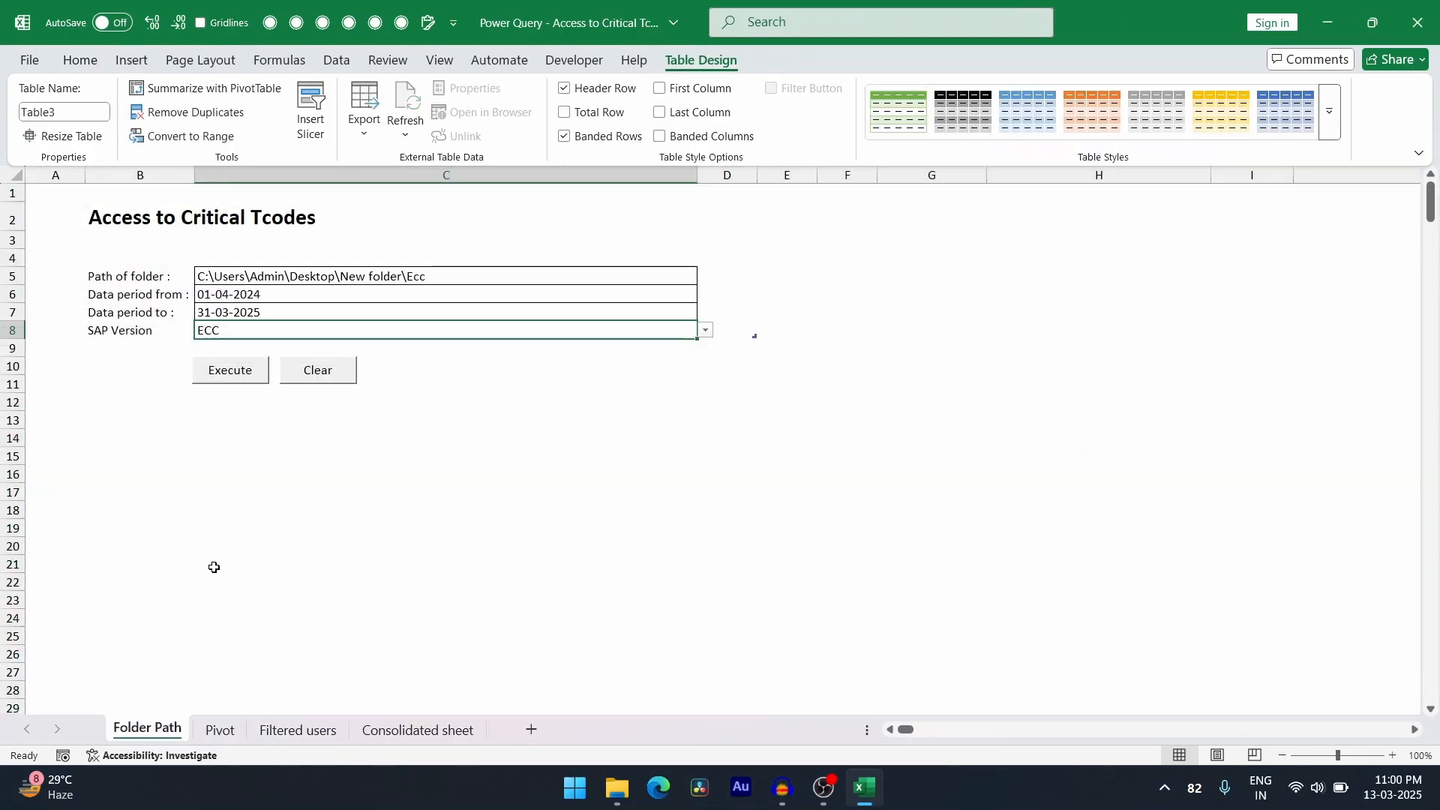
Step: Check the contents of the Pivot, Filtered users and Consolidated sheet worksheets before running the macro
click(220, 729)
click(297, 730)
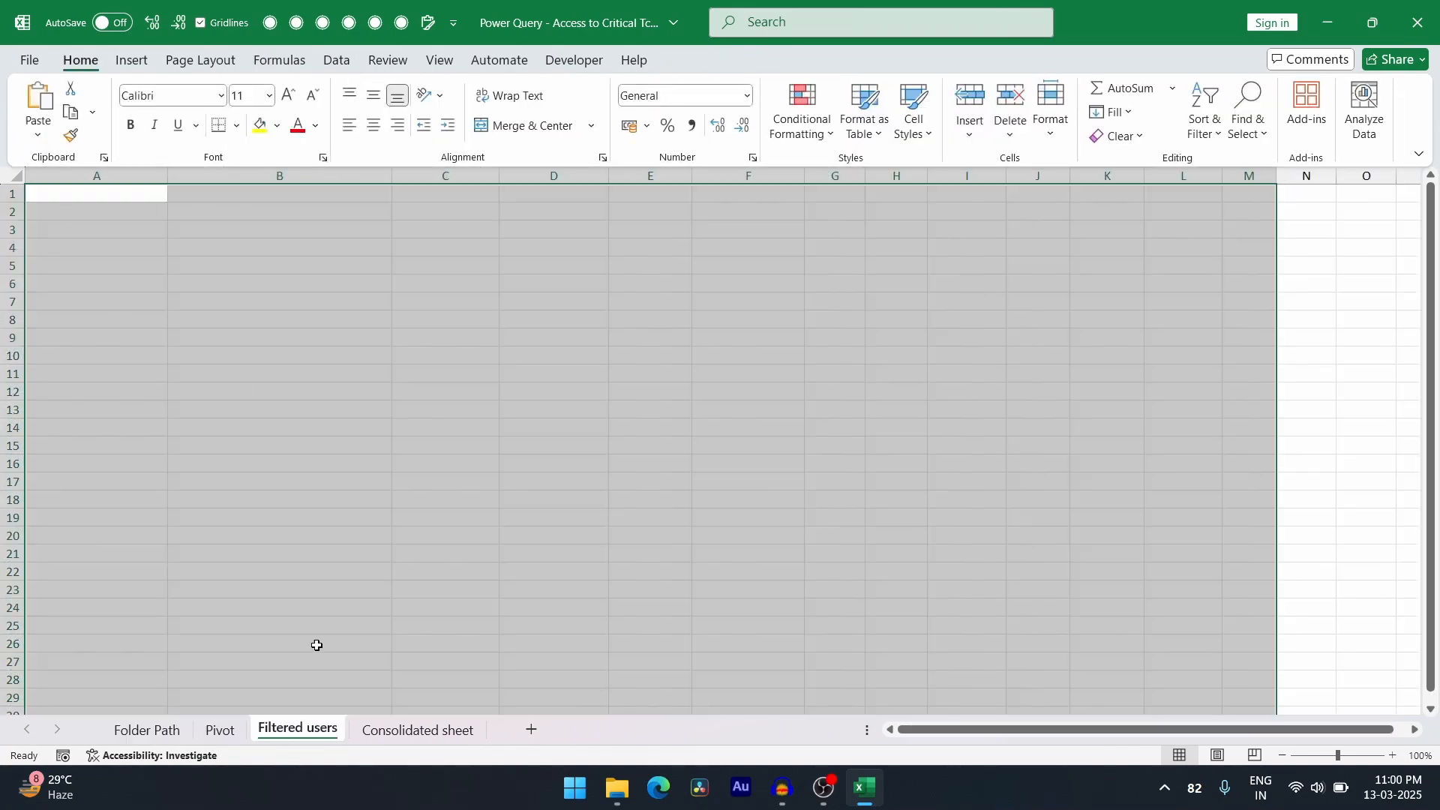
click(418, 730)
click(298, 730)
click(225, 731)
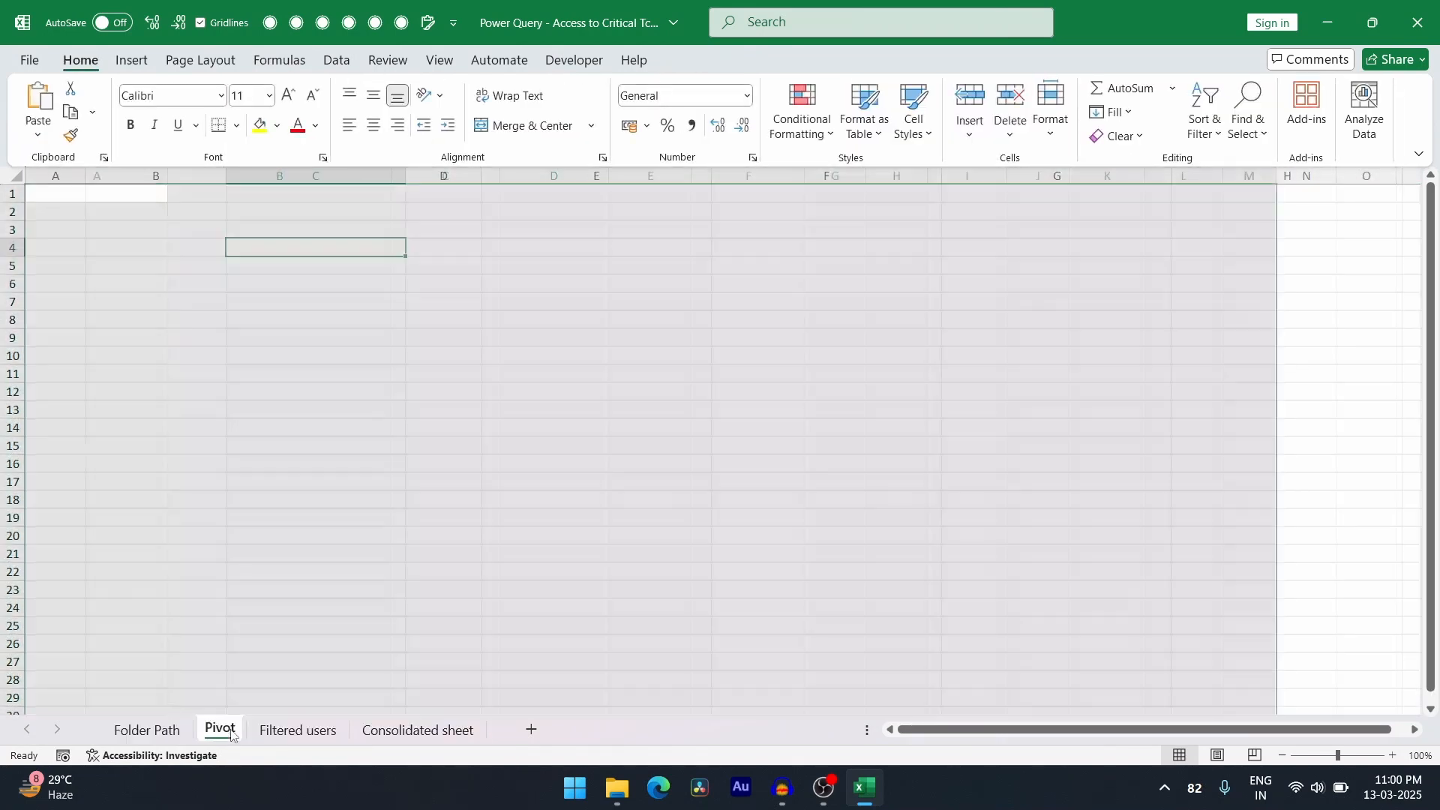
Step: Execute the macro from the Folder Path sheet and dismiss the completion message
click(150, 731)
click(198, 381)
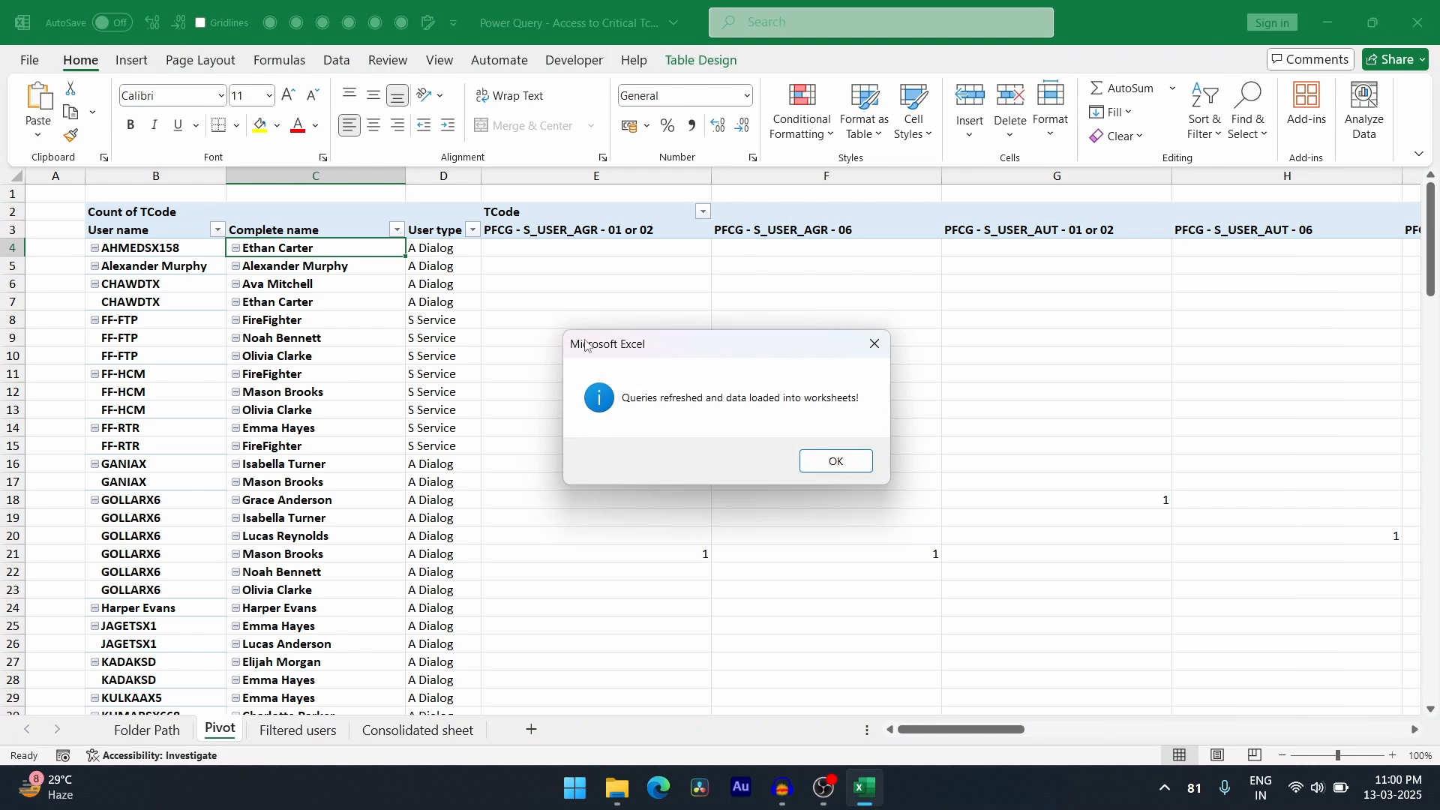
click(836, 461)
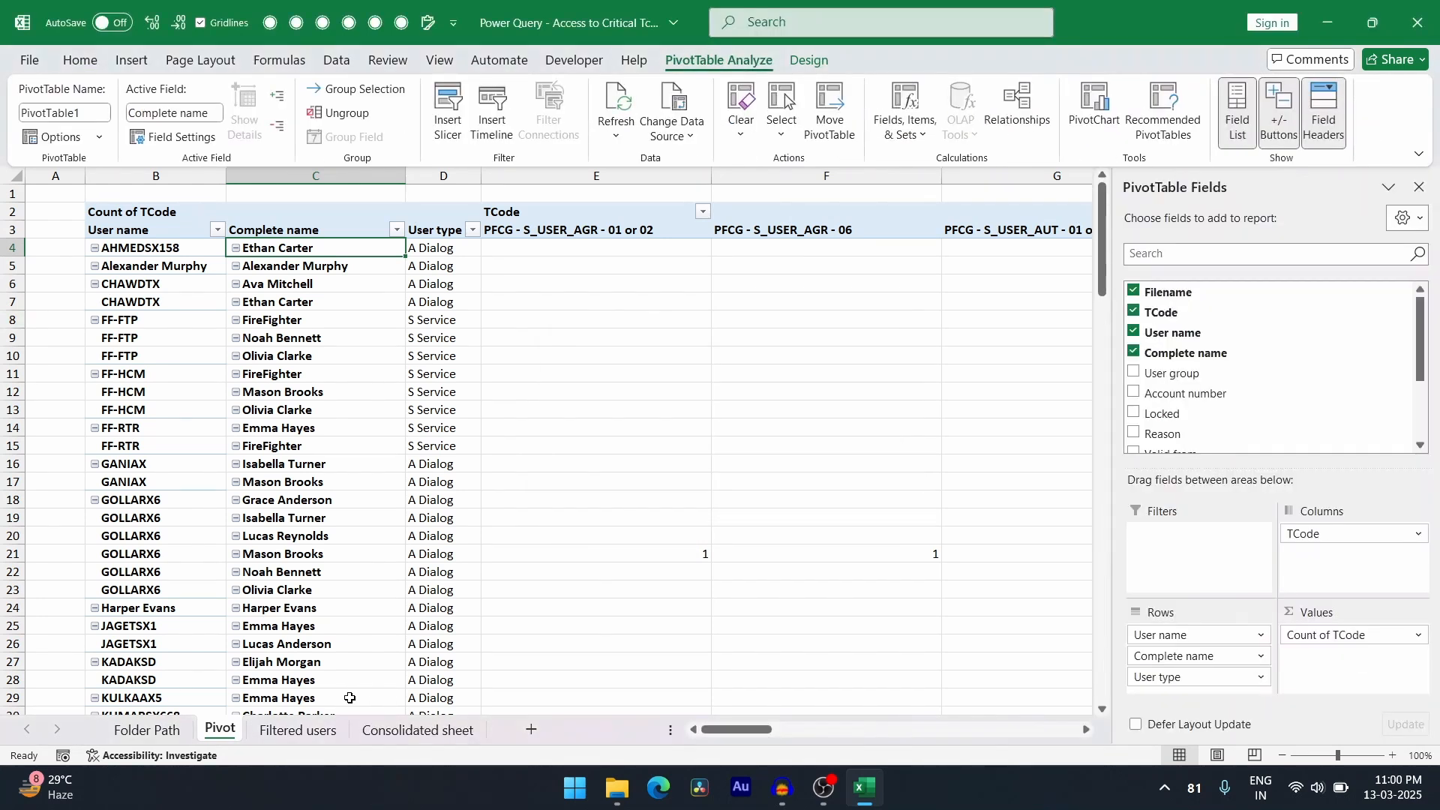
Step: Compare the Filename column of the Consolidated sheet with the source files in the Ecc folder
click(405, 731)
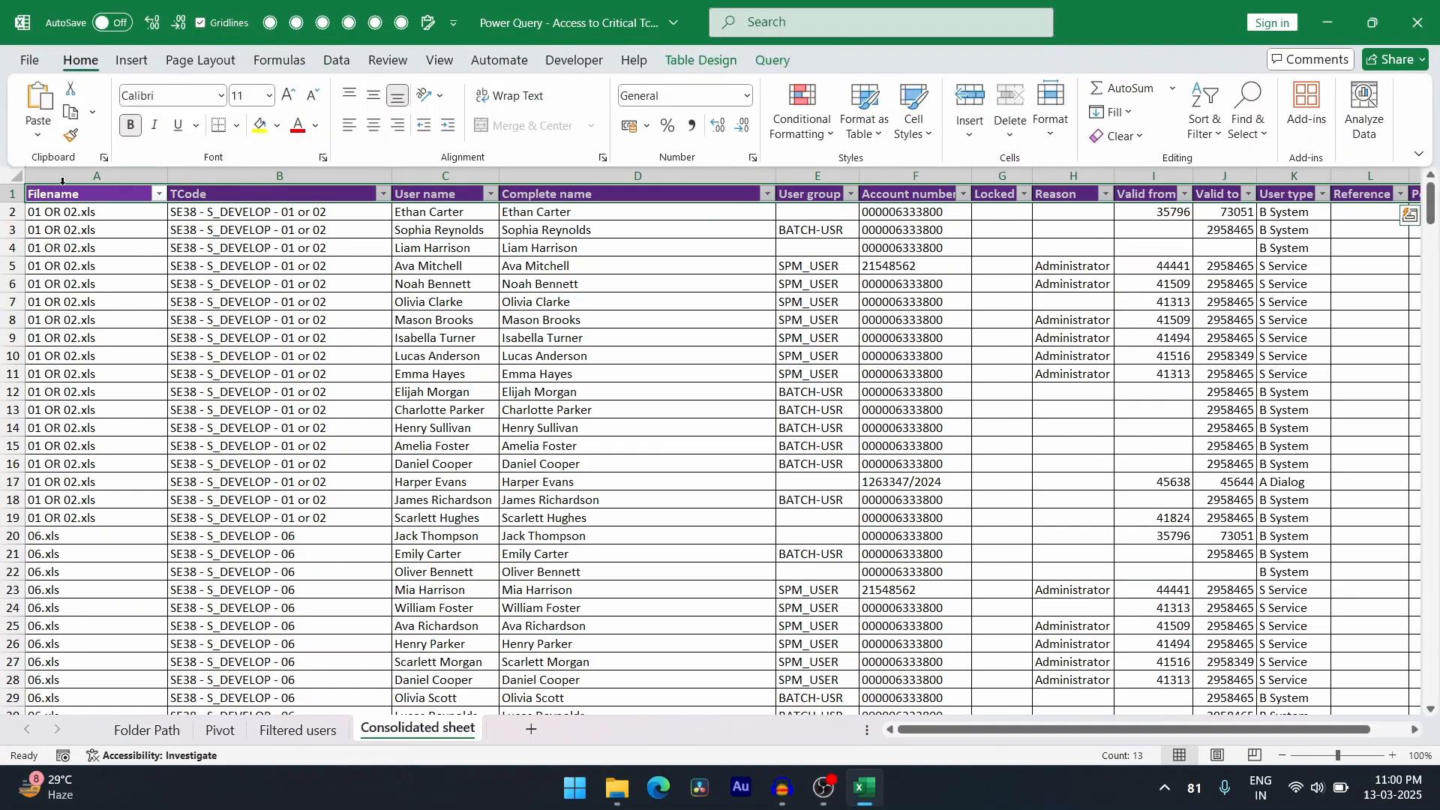
key(ctrl+space)
key(alt+Tab)
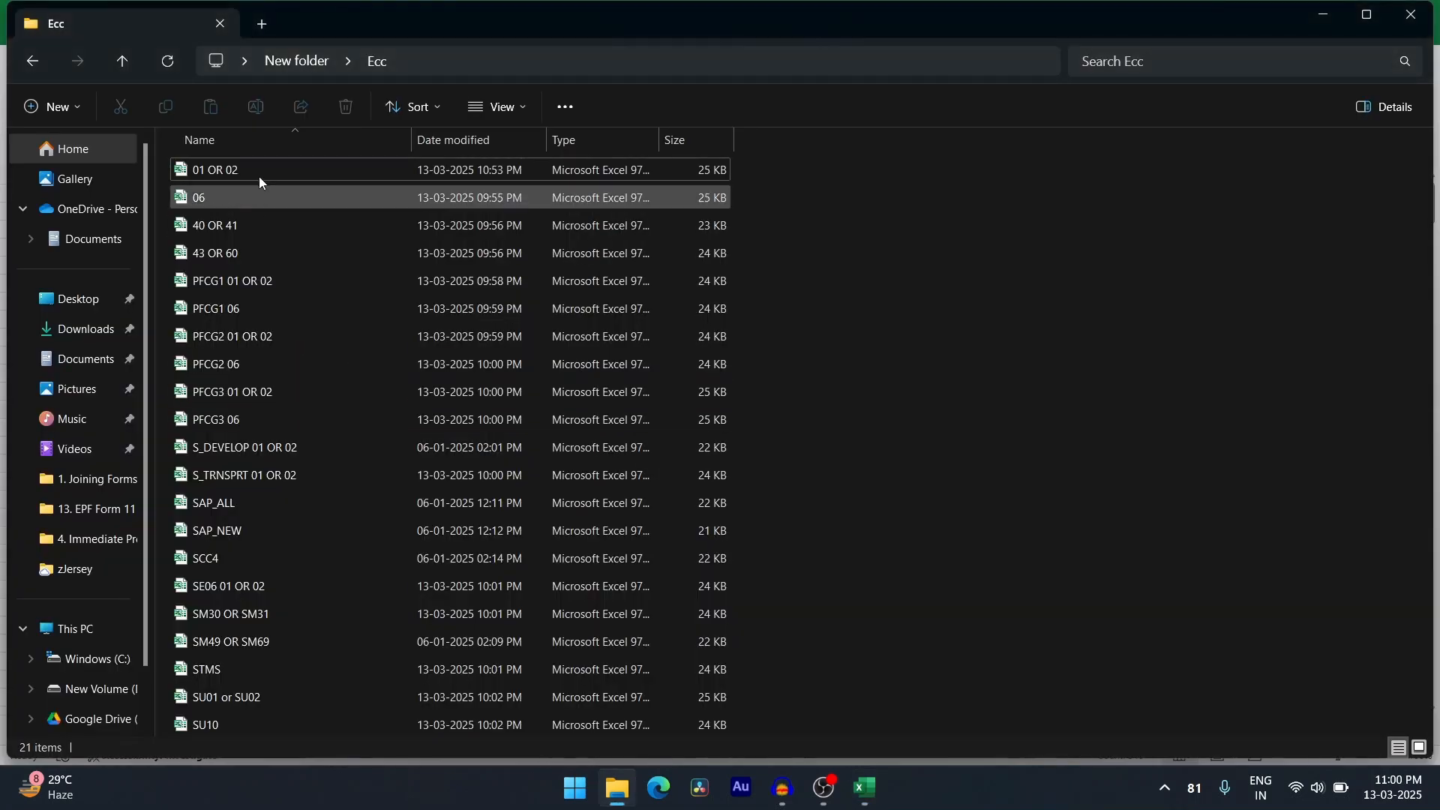
key(alt+Tab)
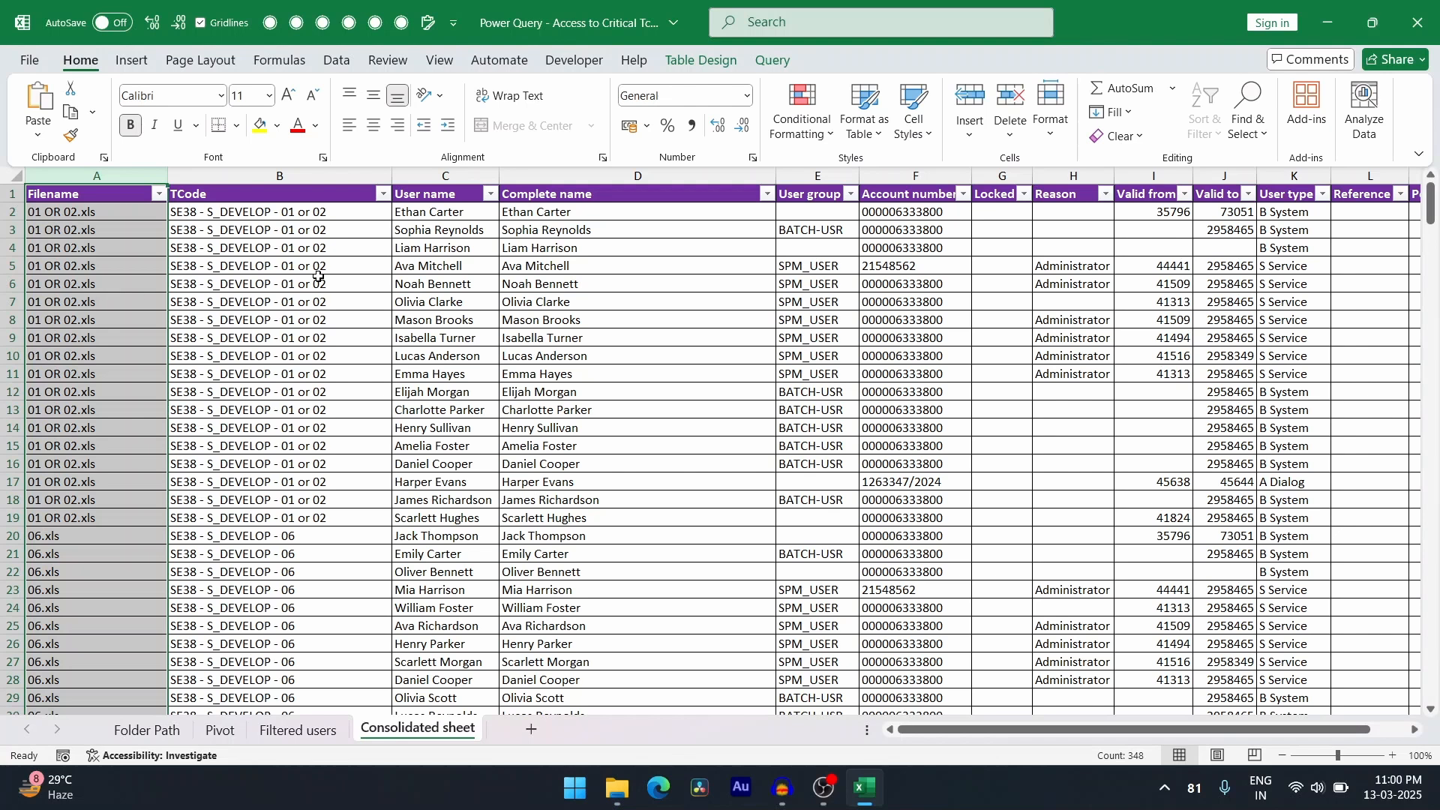
key(alt+Tab)
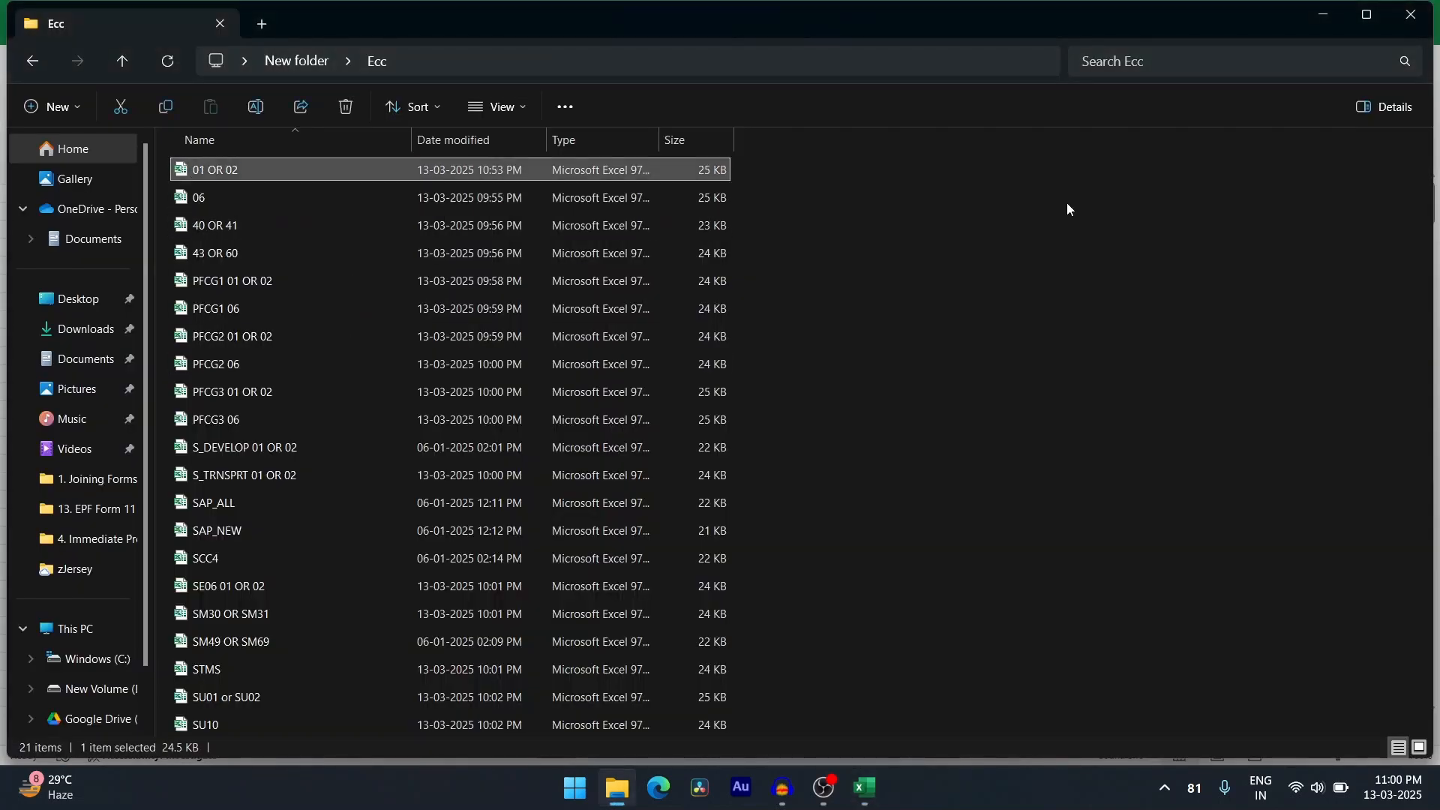
Step: Open the 01 OR 02 source report and compare its SE38, S_DEVELOP and 01 or 02 criteria with the Consolidated sheet's TCode column
key(alt+Tab)
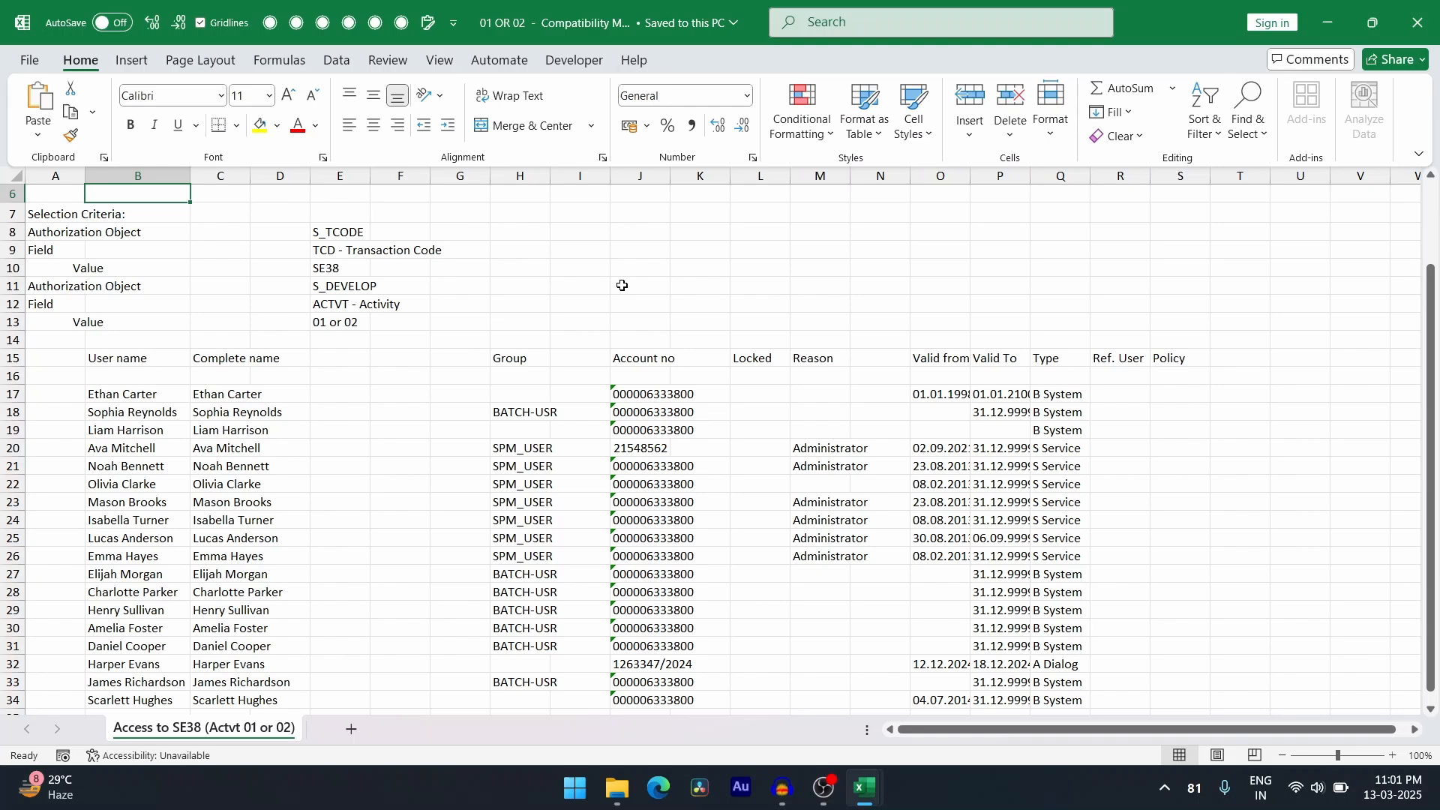
click(342, 288)
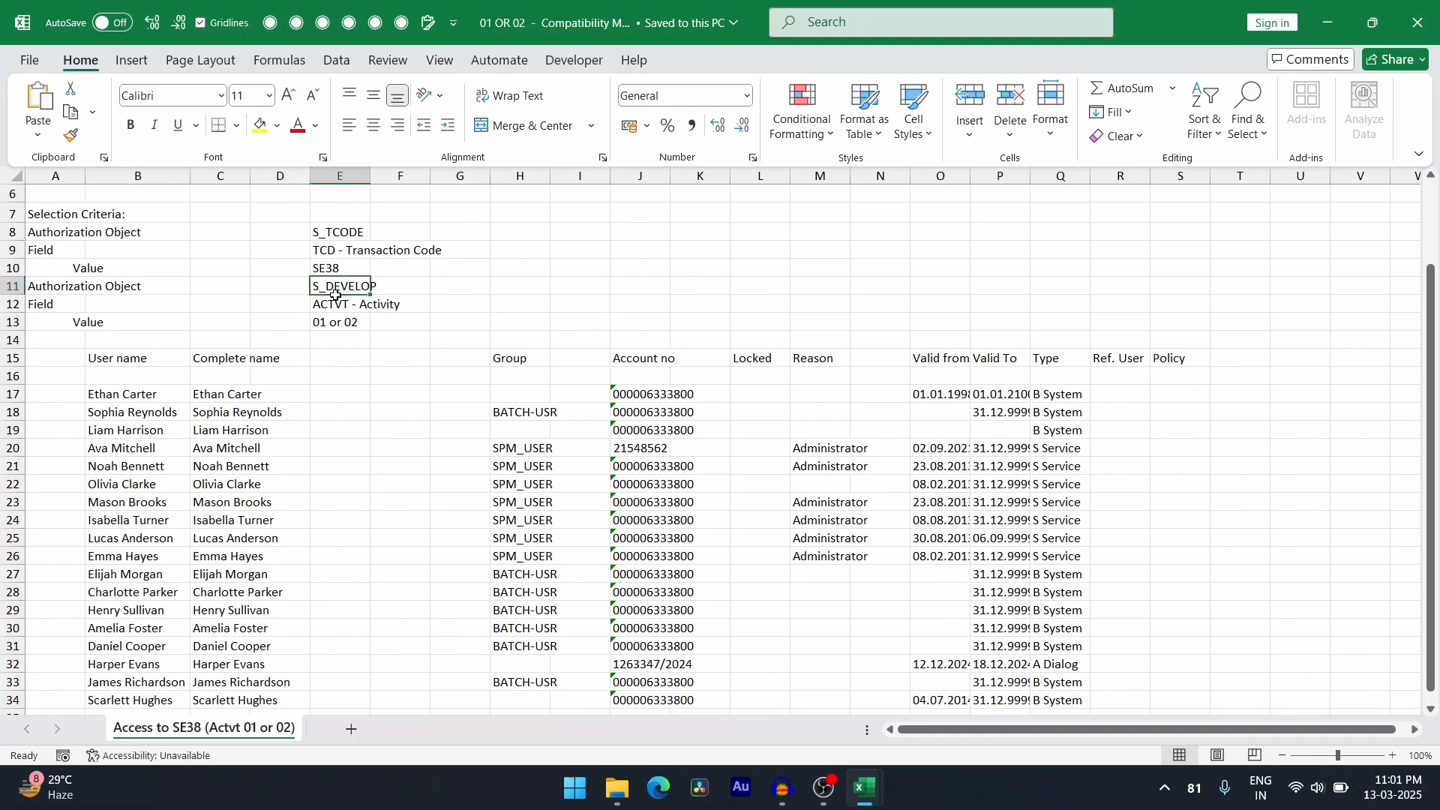
shift+click(333, 269)
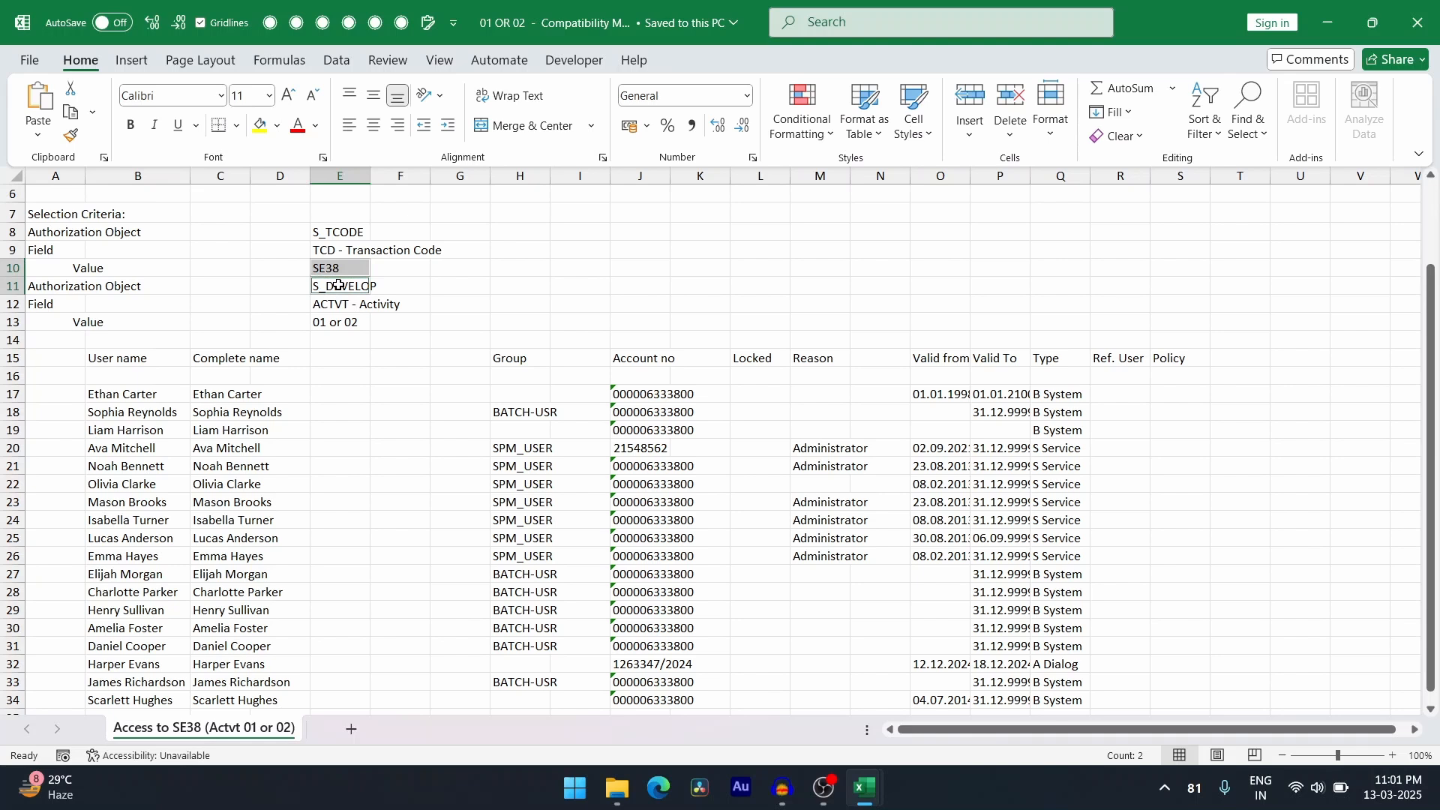
ctrl+click(352, 324)
key(alt+Tab)
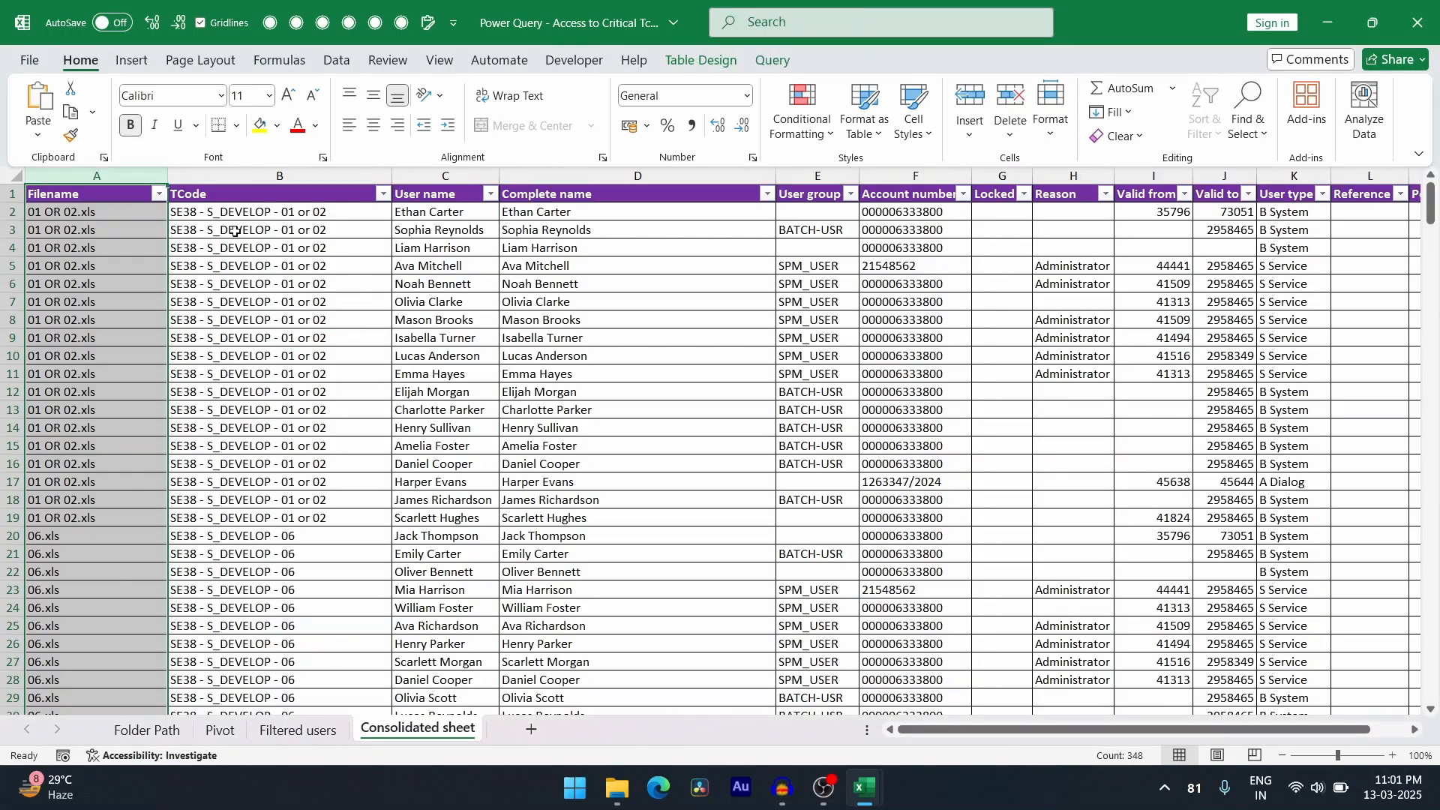
click(216, 213)
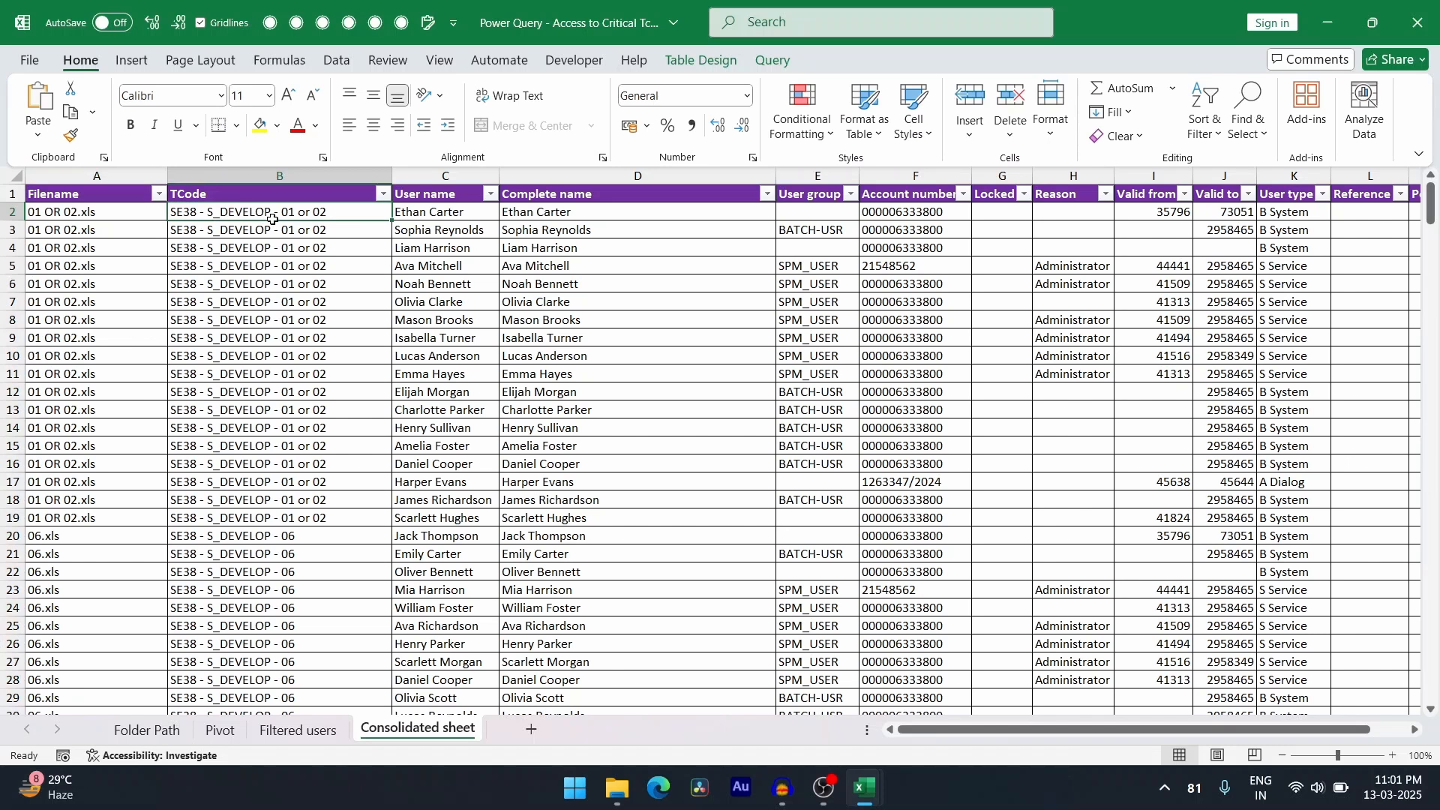
Step: Compare the Consolidated sheet's User name column with the user list in the 01 OR 02 report
click(434, 183)
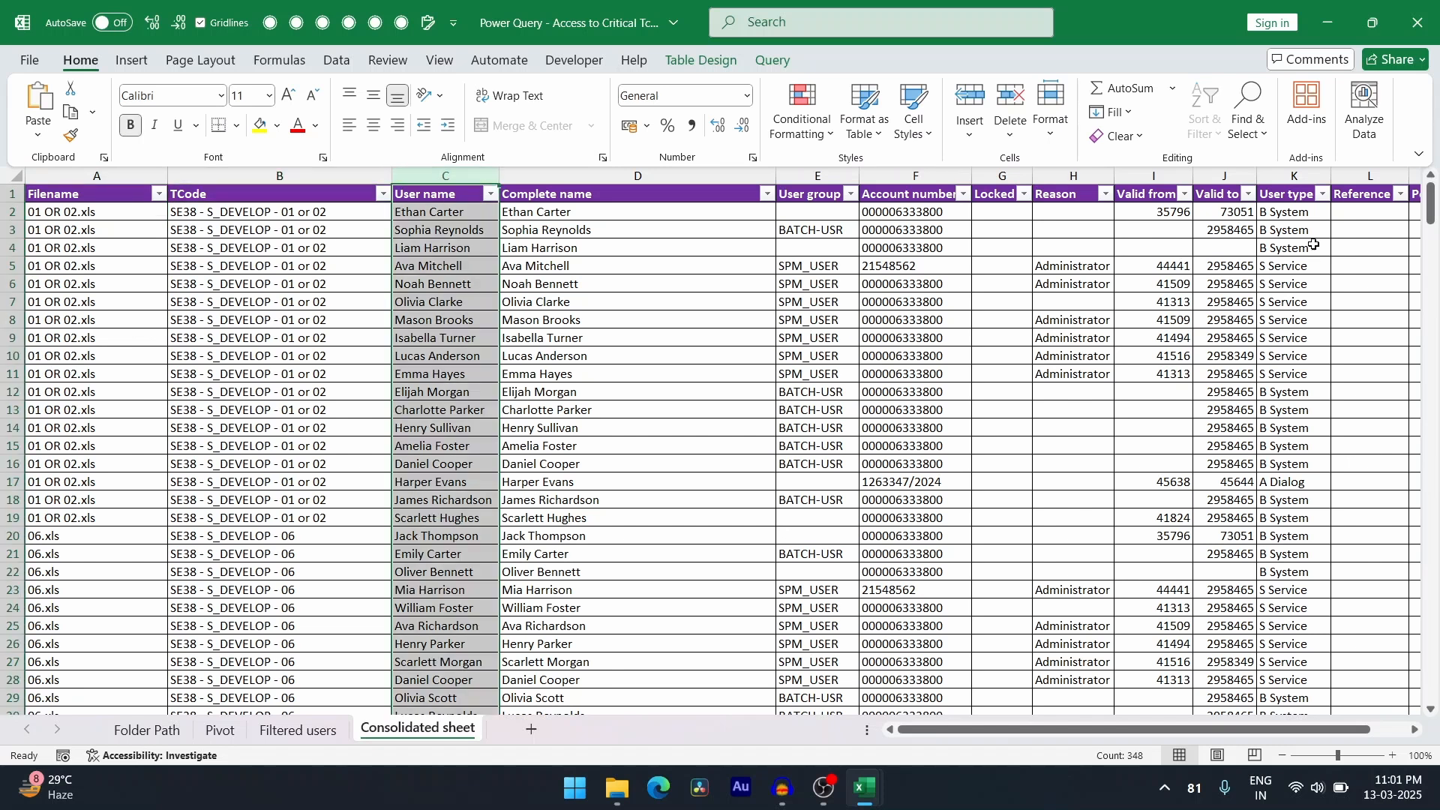
key(alt+Tab)
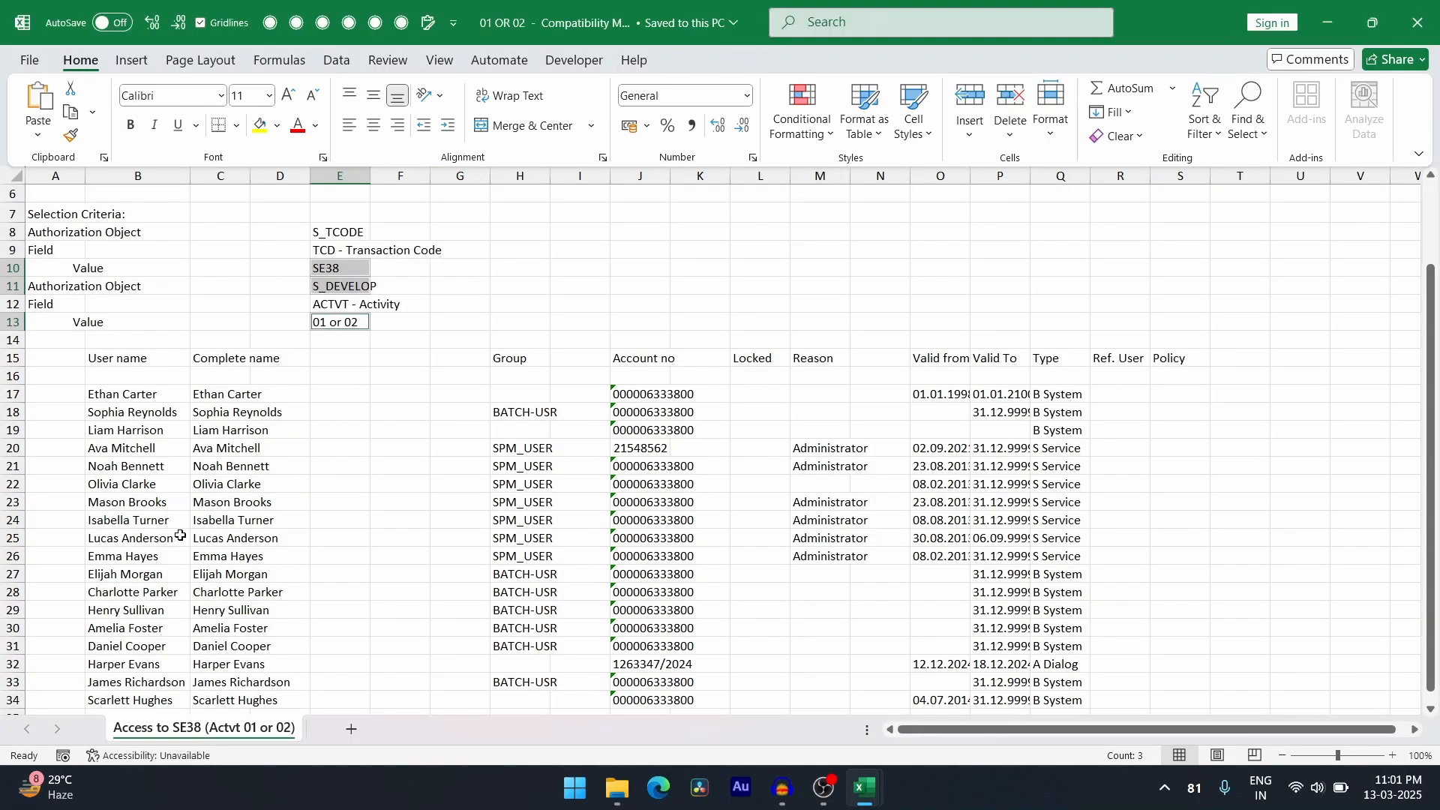
key(alt+Tab)
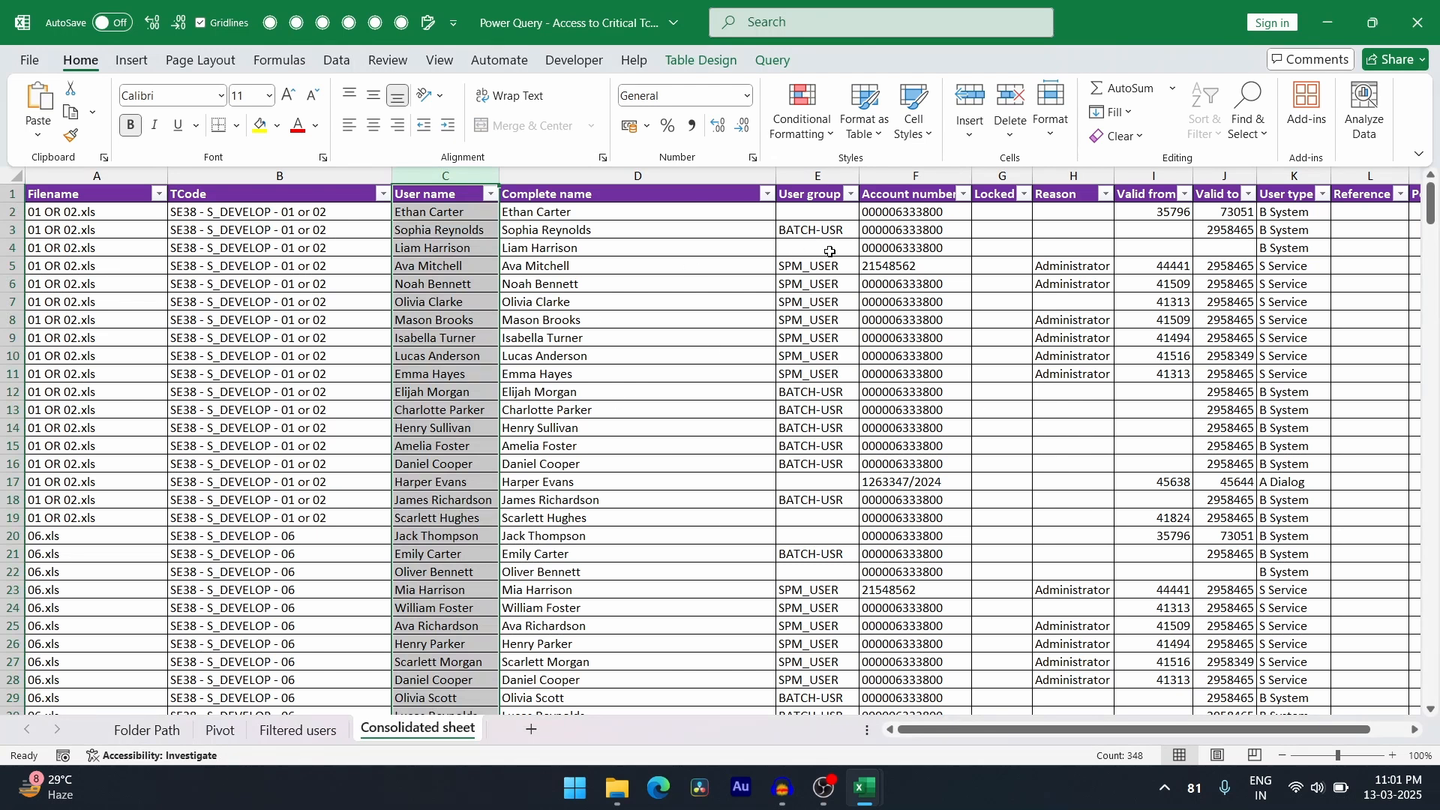
Step: Review the Filtered users sheet, examining its Locked, Valid to and User type columns
click(314, 731)
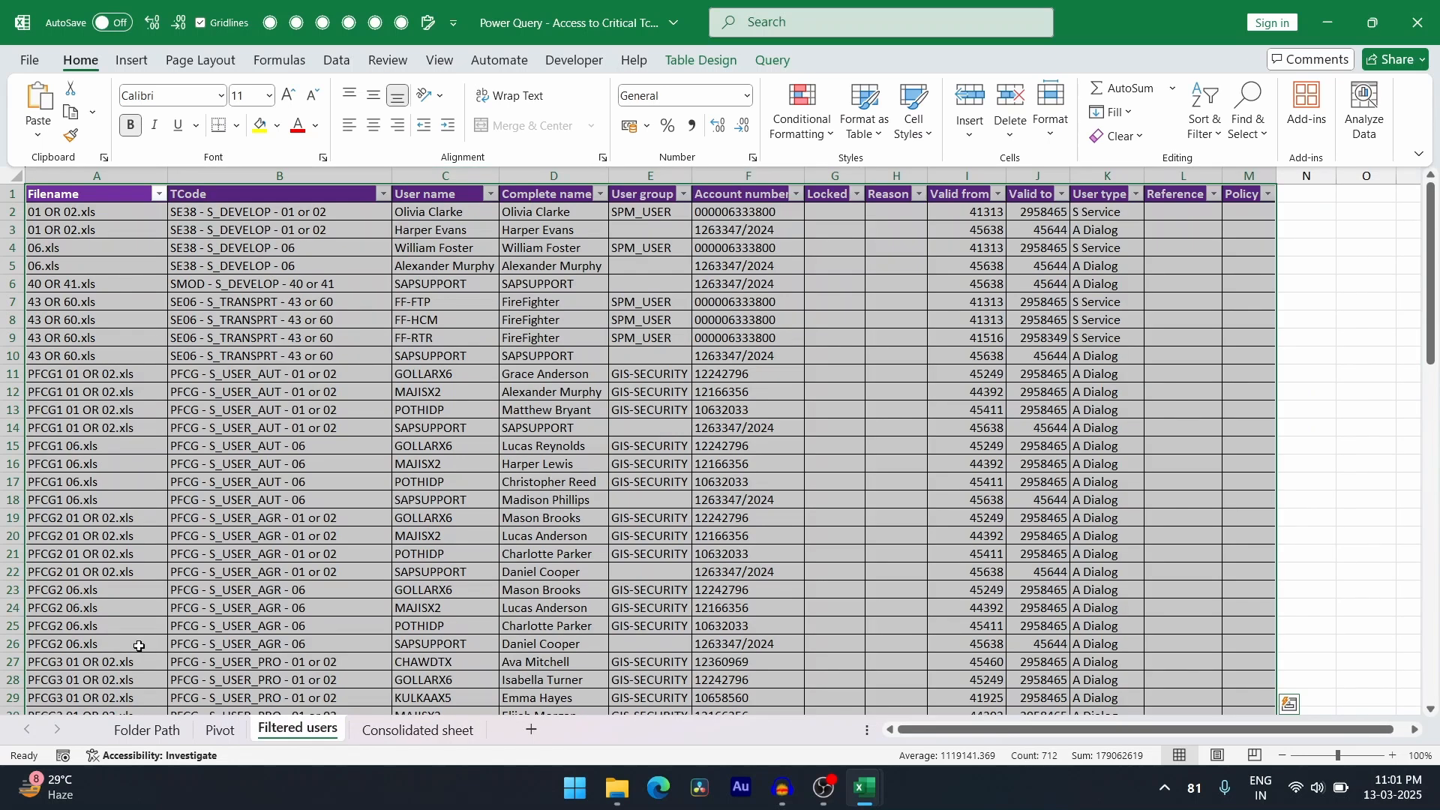
click(882, 261)
click(825, 241)
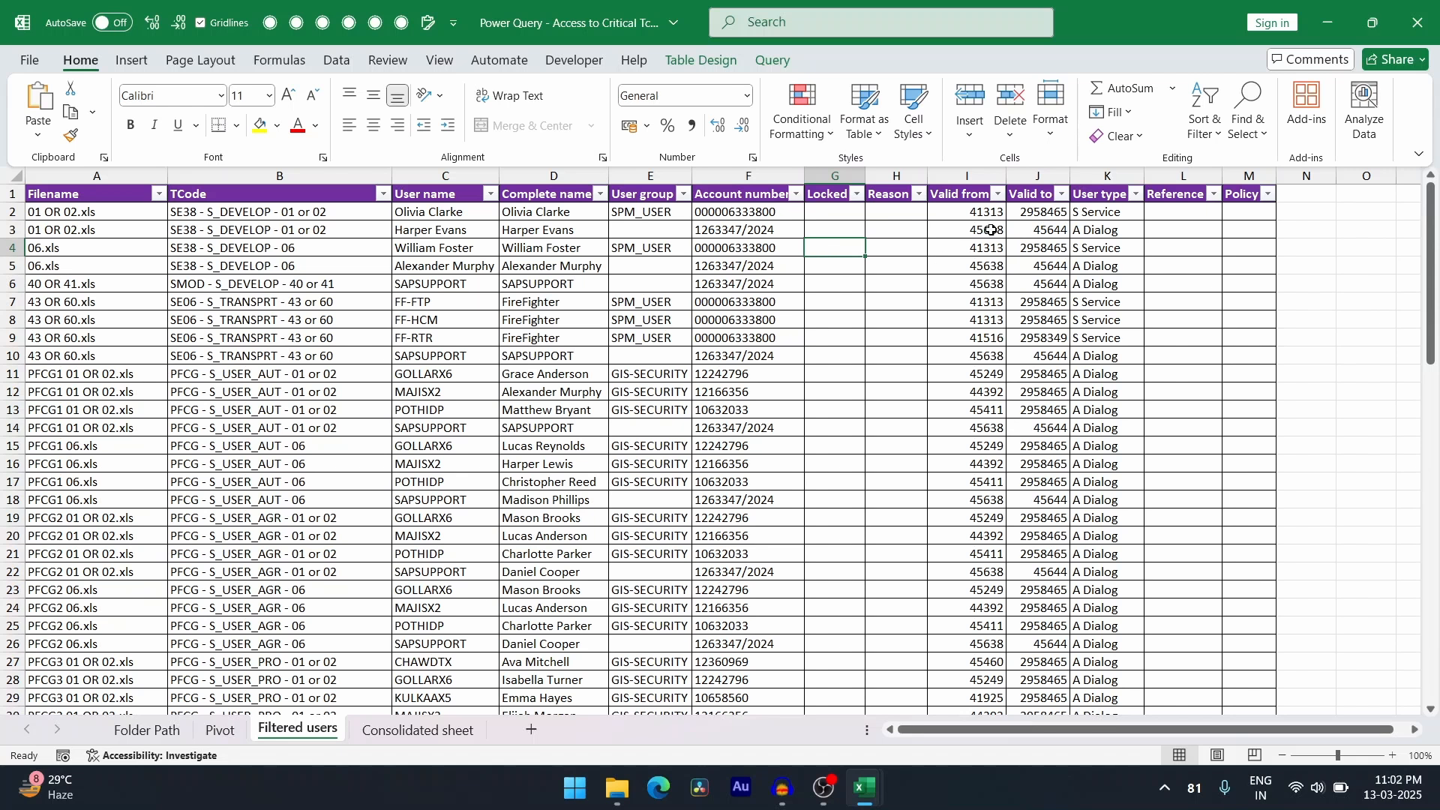
click(1024, 186)
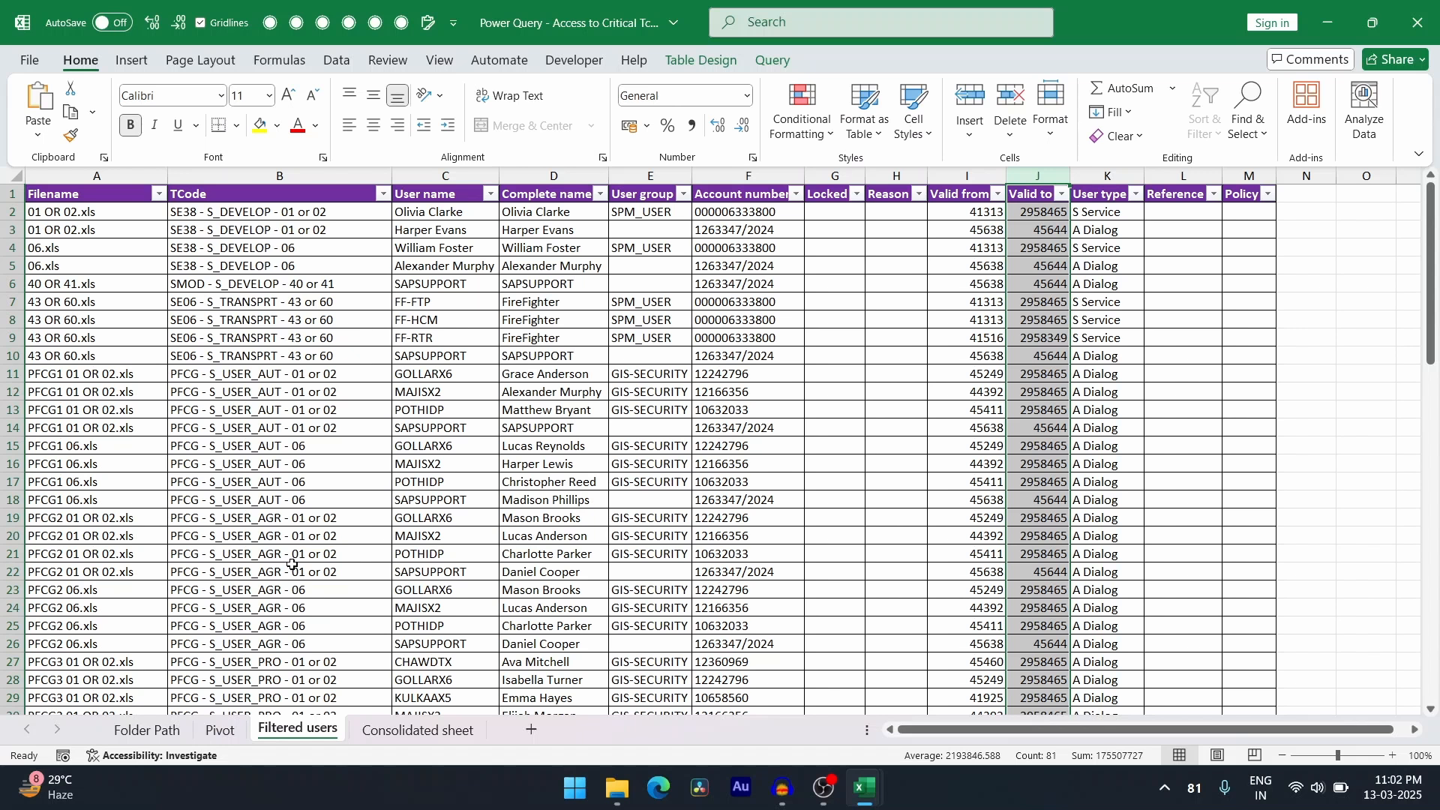
click(614, 339)
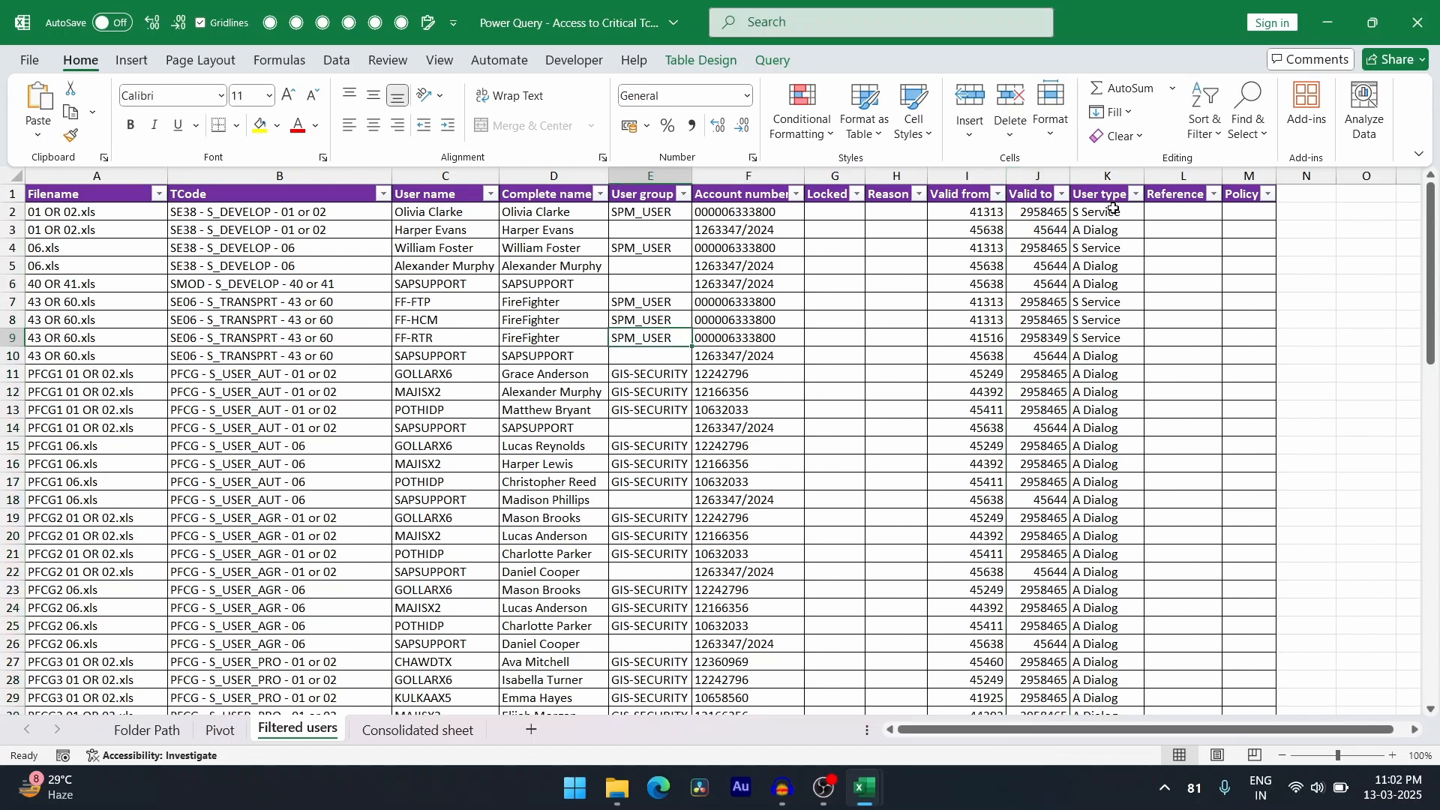
click(1110, 172)
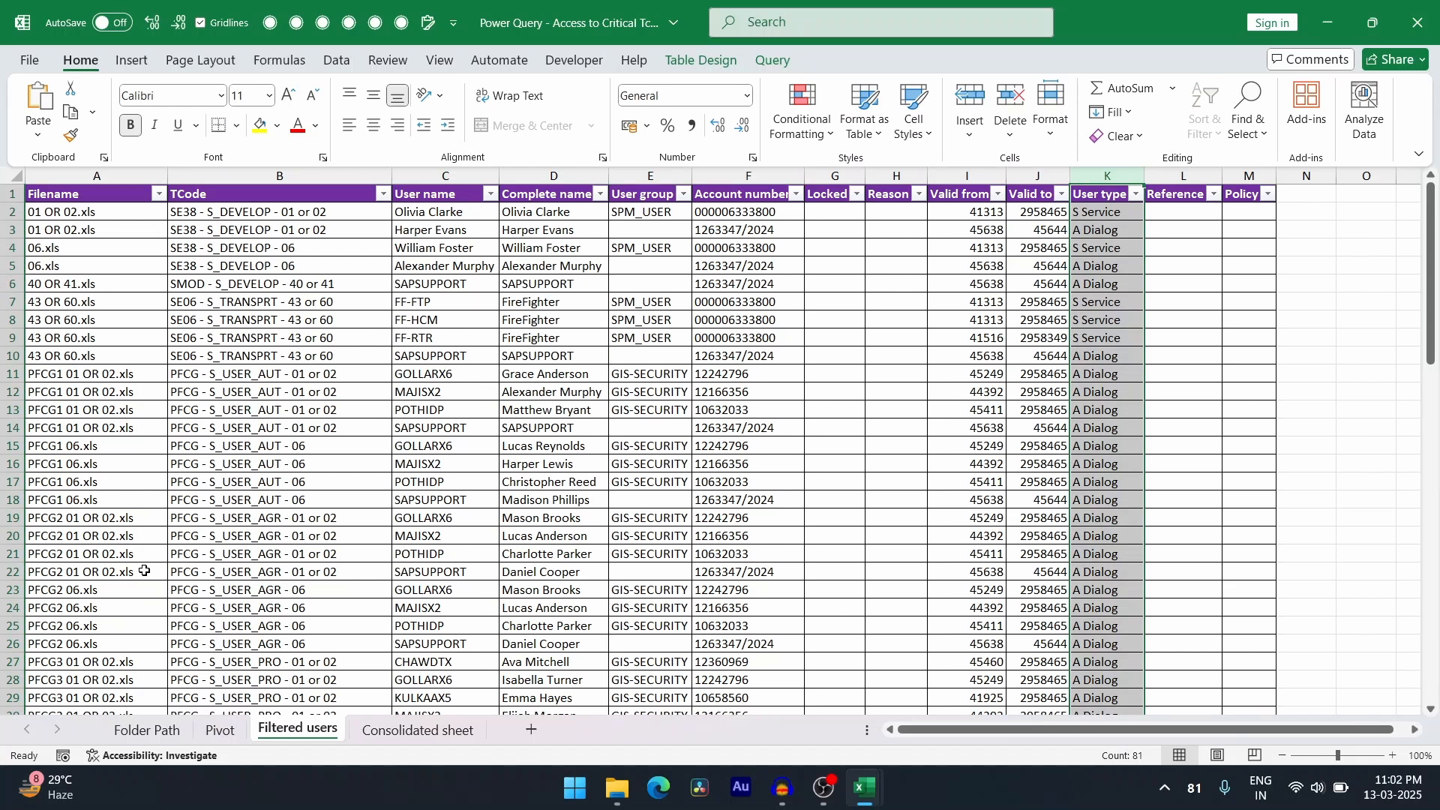
Step: Hide the PivotTable Fields pane on the Pivot sheet and review the Tcode counts per user
click(220, 729)
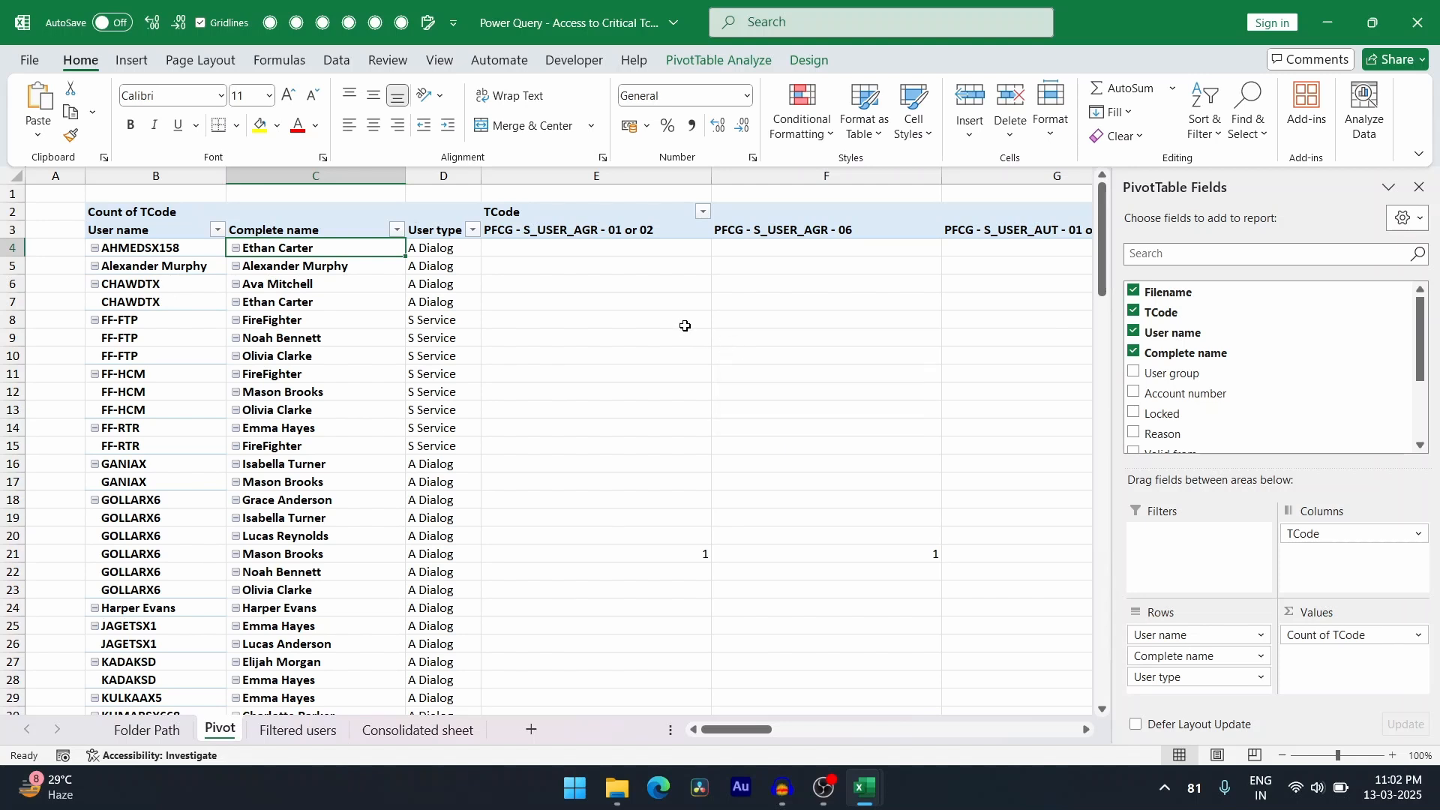
click(1418, 187)
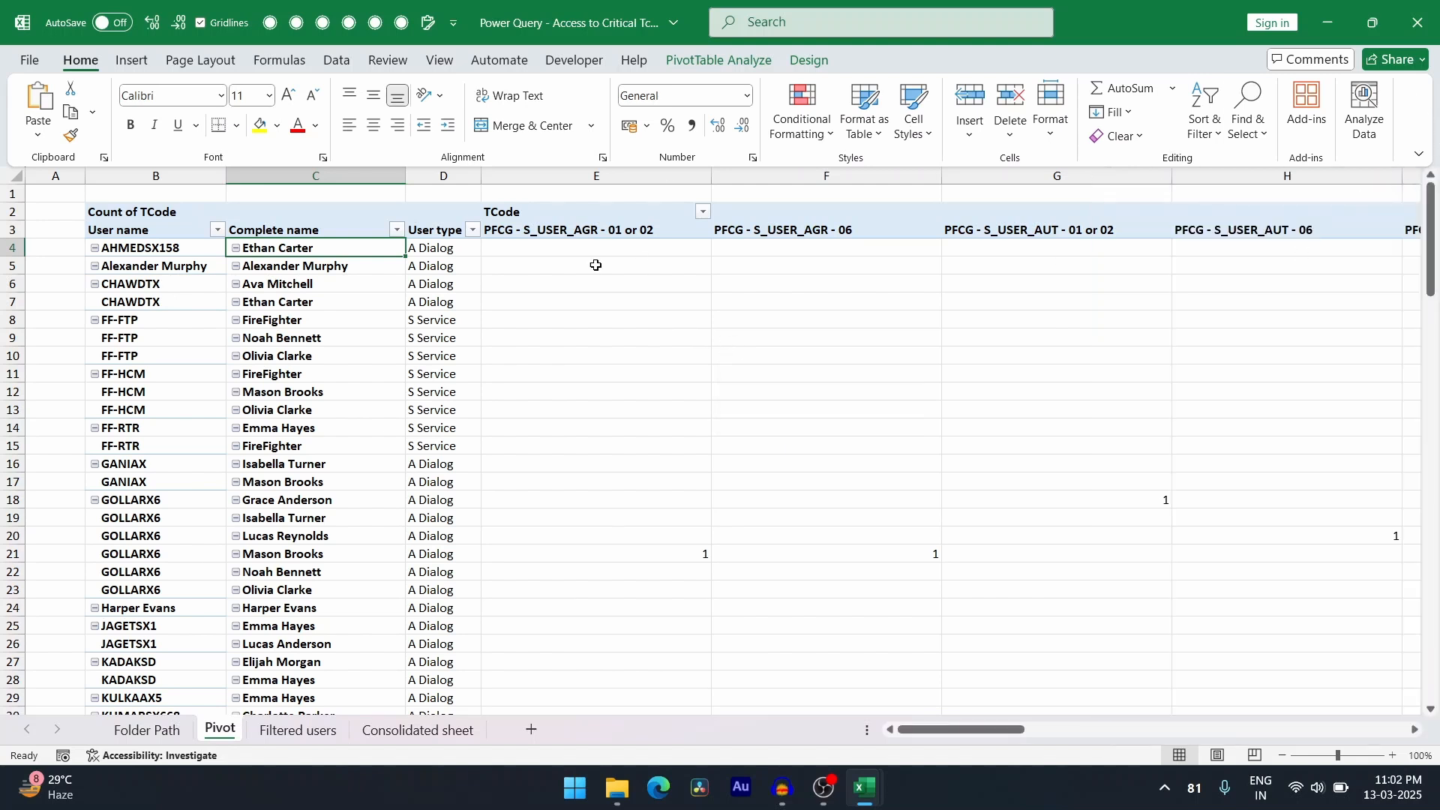
scroll(883, 291, down, 5)
scroll(884, 291, up, 5)
drag(946, 731, 1002, 745)
Step: Switch to the Ecc folder in File Explorer and select all of its source files
key(alt+Tab)
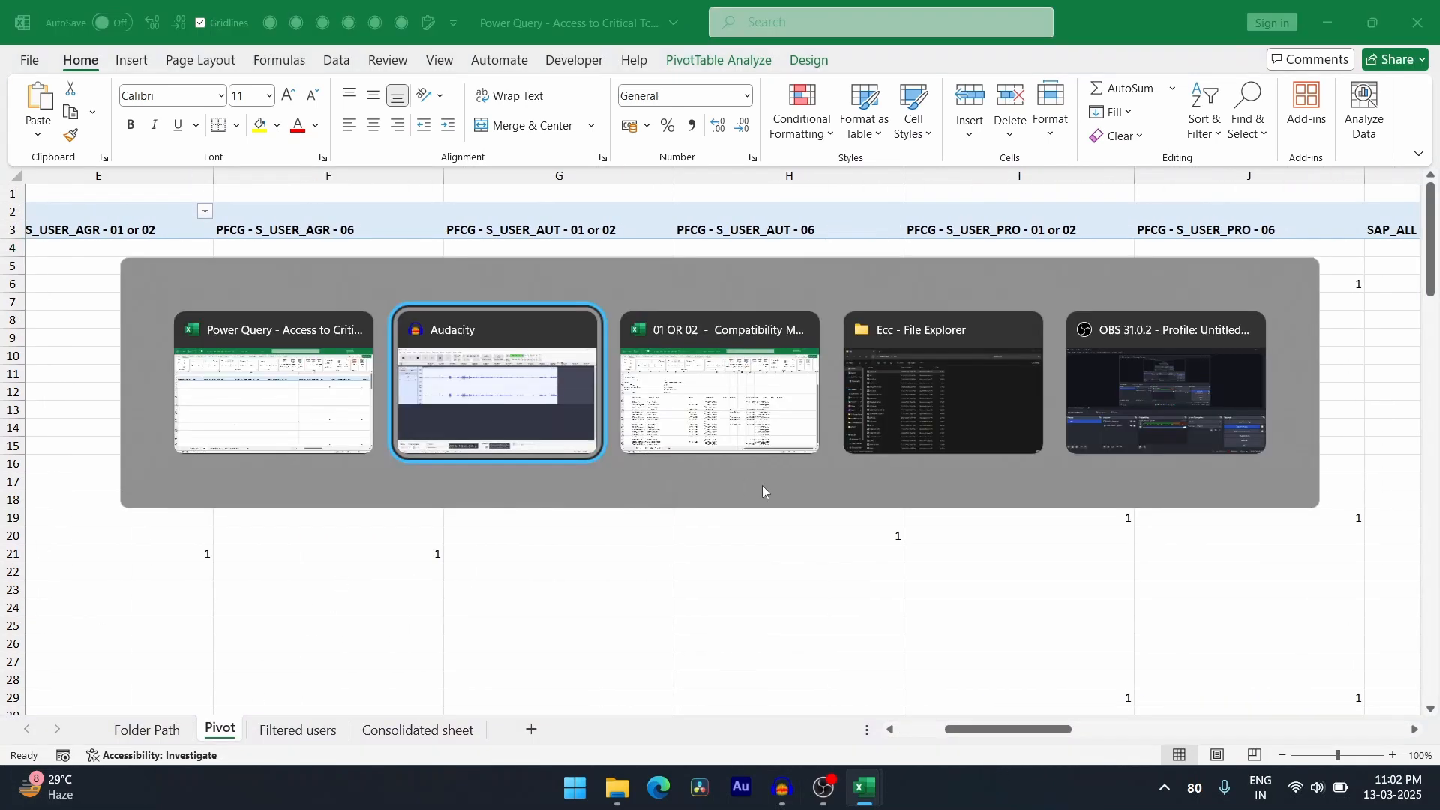
key(alt+Tab)
key(alt+Tab)
key(ctrl+a)
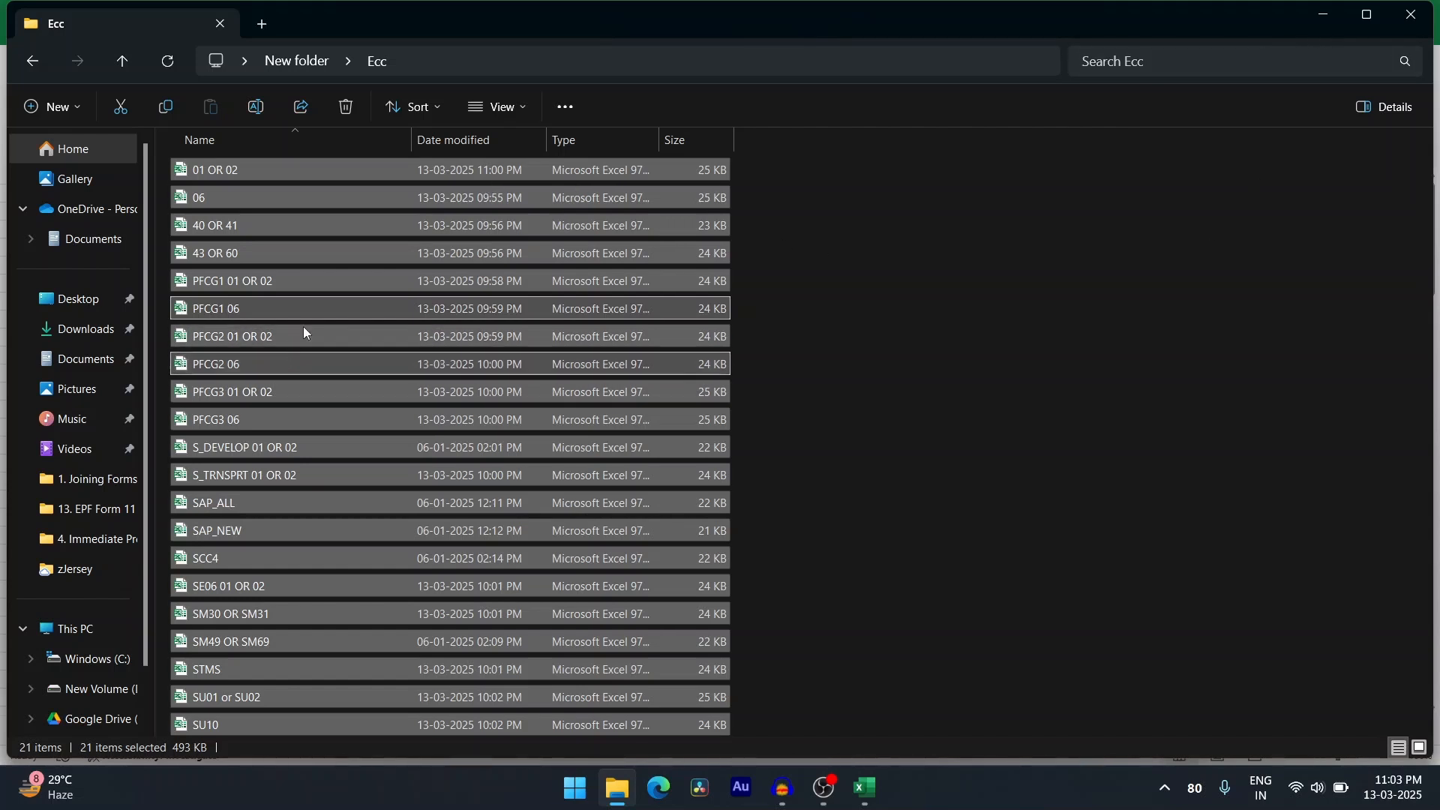
Step: Minimize the File Explorer and Excel windows to show the desktop
click(1322, 24)
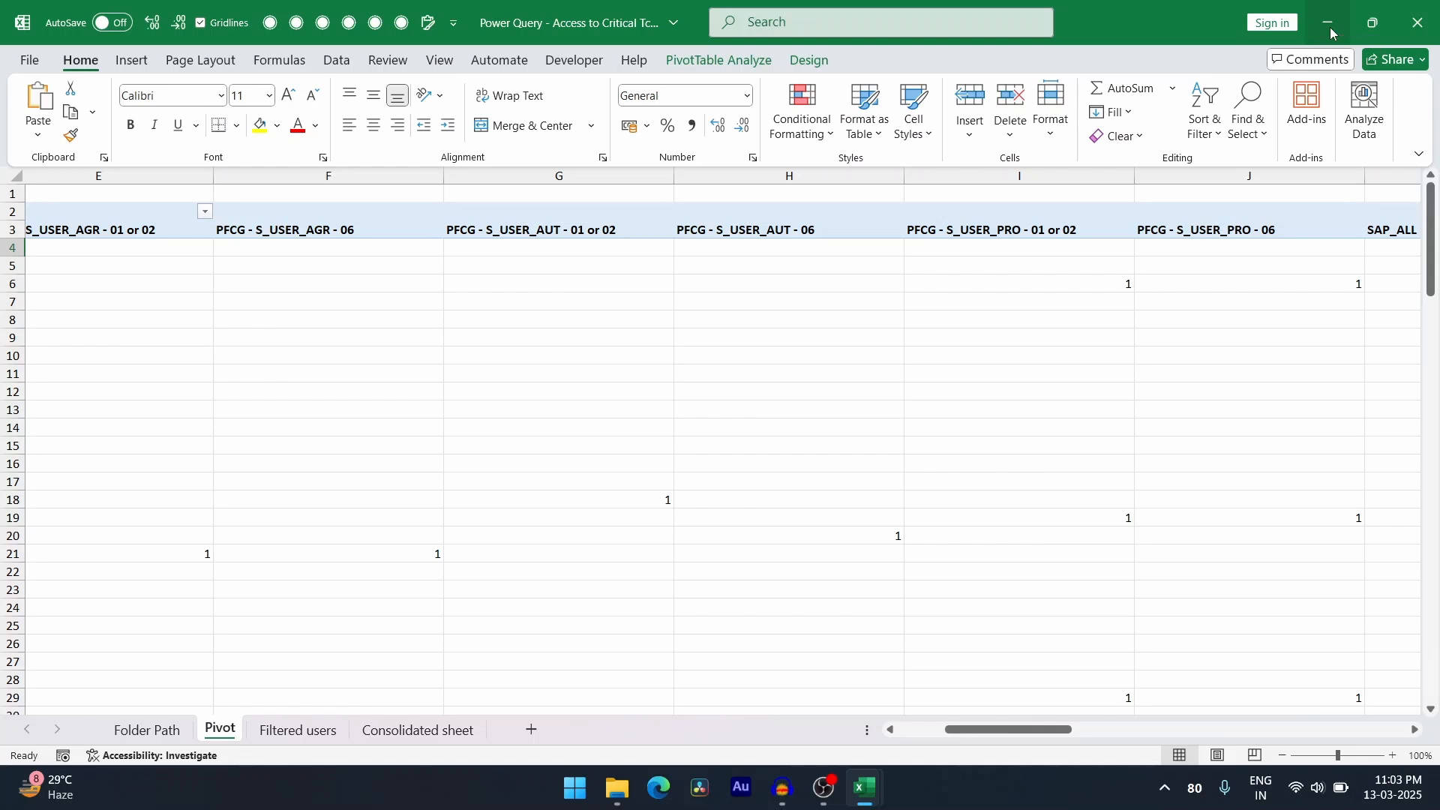
click(1330, 27)
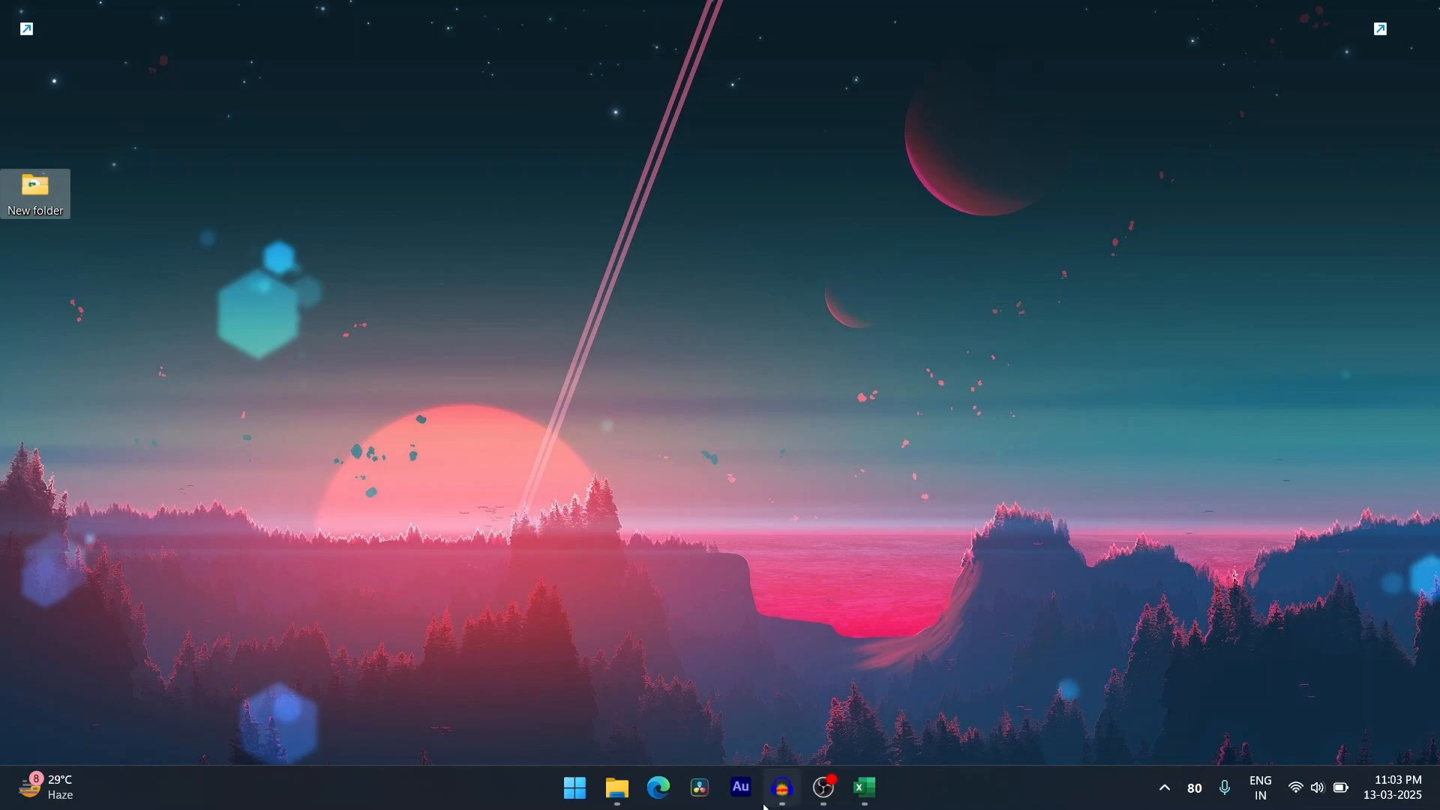
click(757, 677)
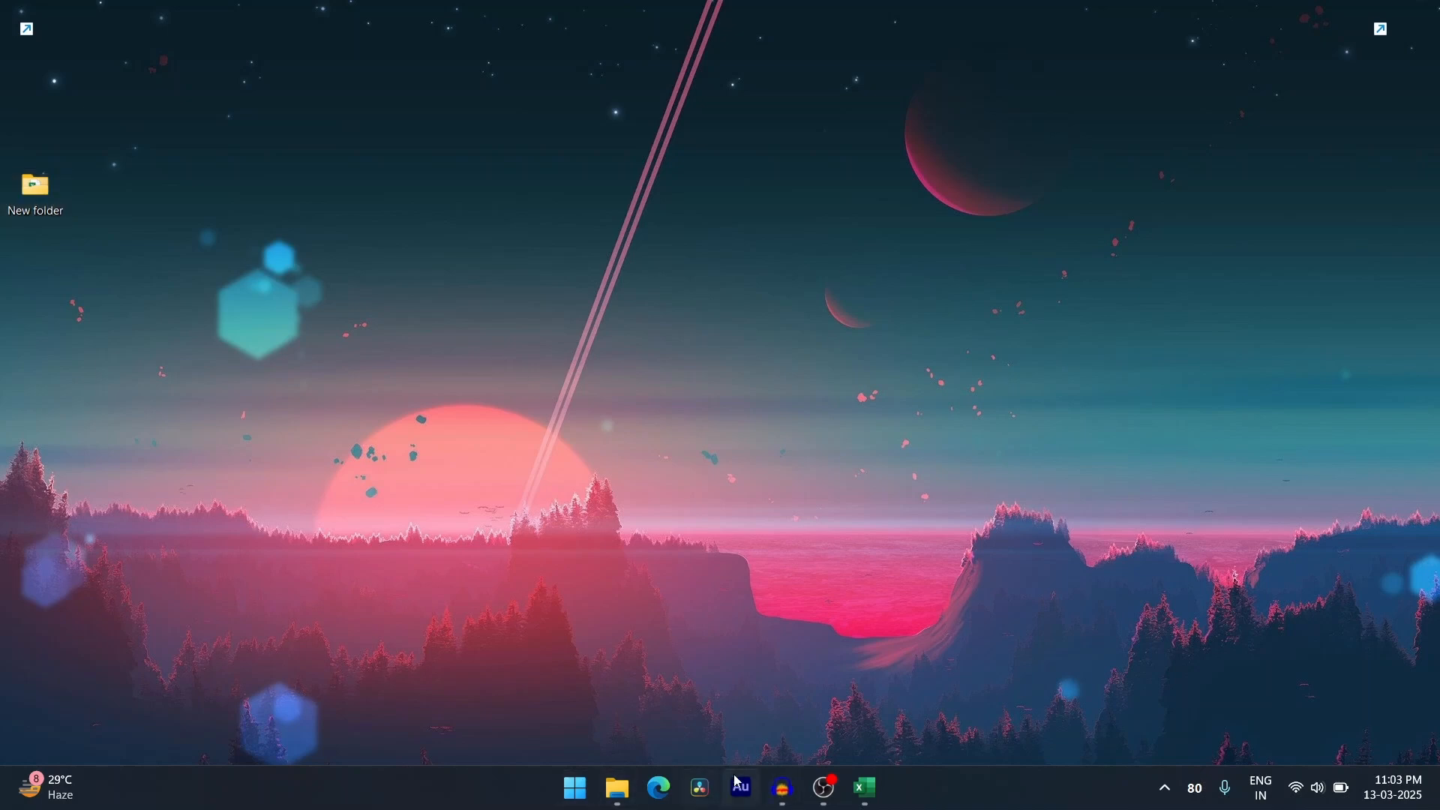